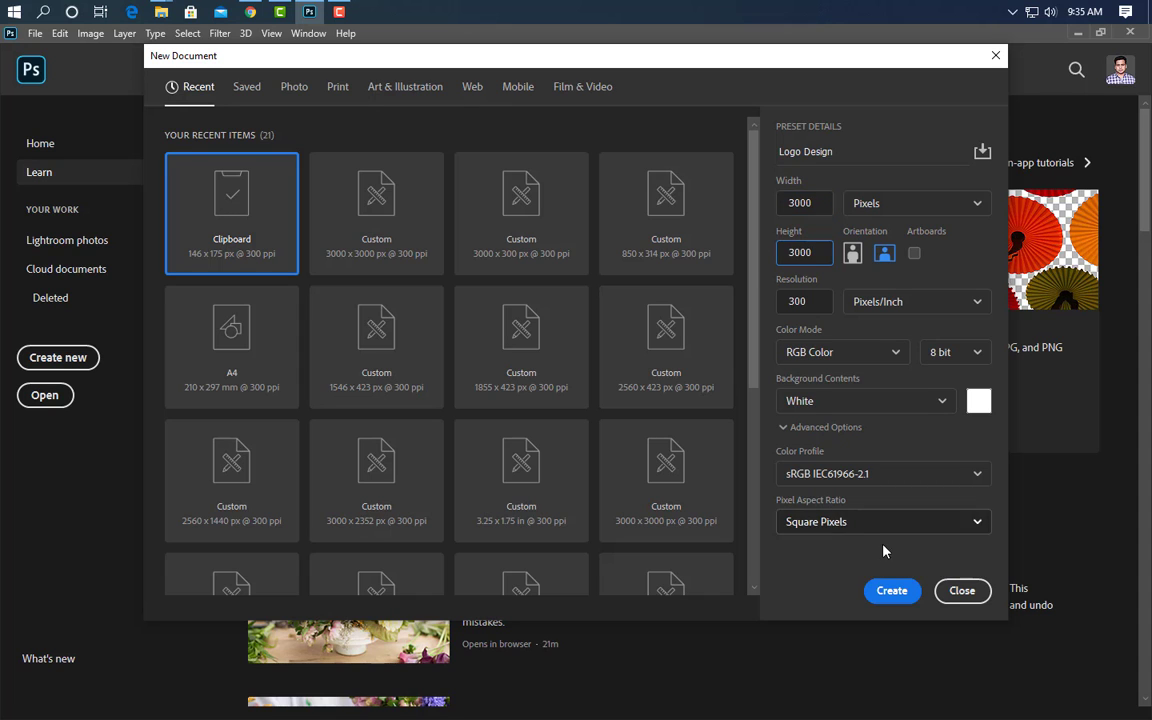
Create the 3000 x 3000 px, 300 ppi RGB document named Logo Design and show the grid over its canvas
{"action": "left_click", "coordinate": [892, 590]}
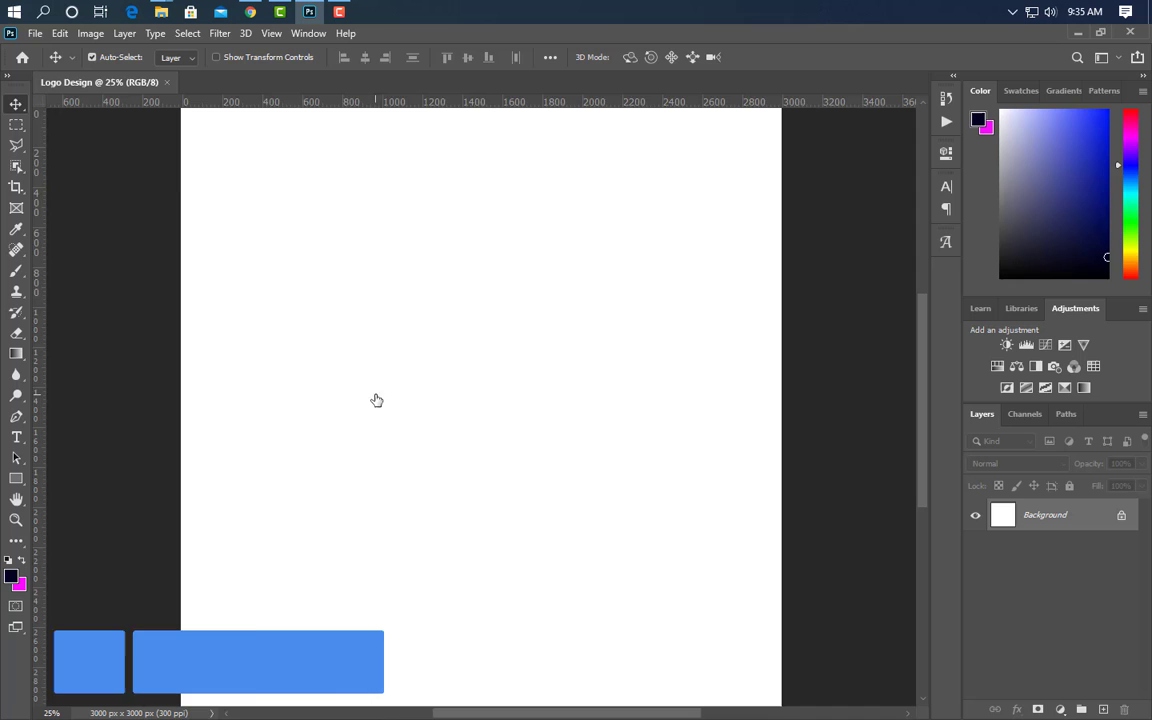
{"action": "left_click", "coordinate": [271, 33]}
{"action": "mouse_move", "coordinate": [337, 341]}
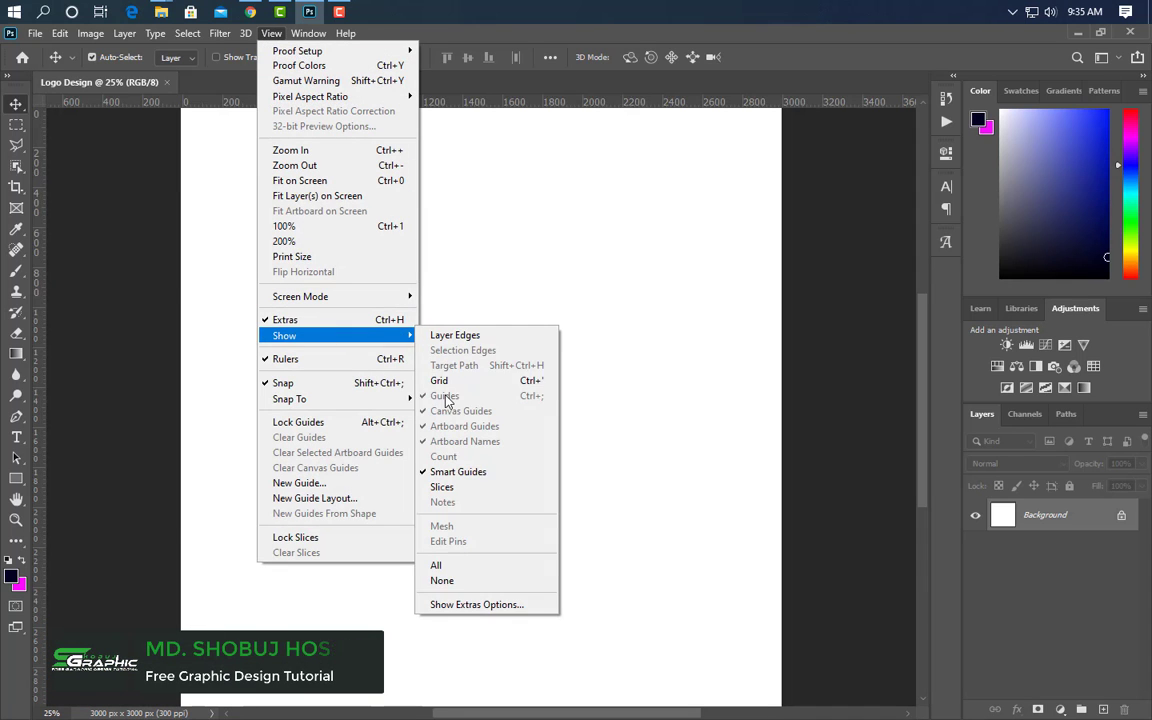
{"action": "left_click", "coordinate": [440, 380]}
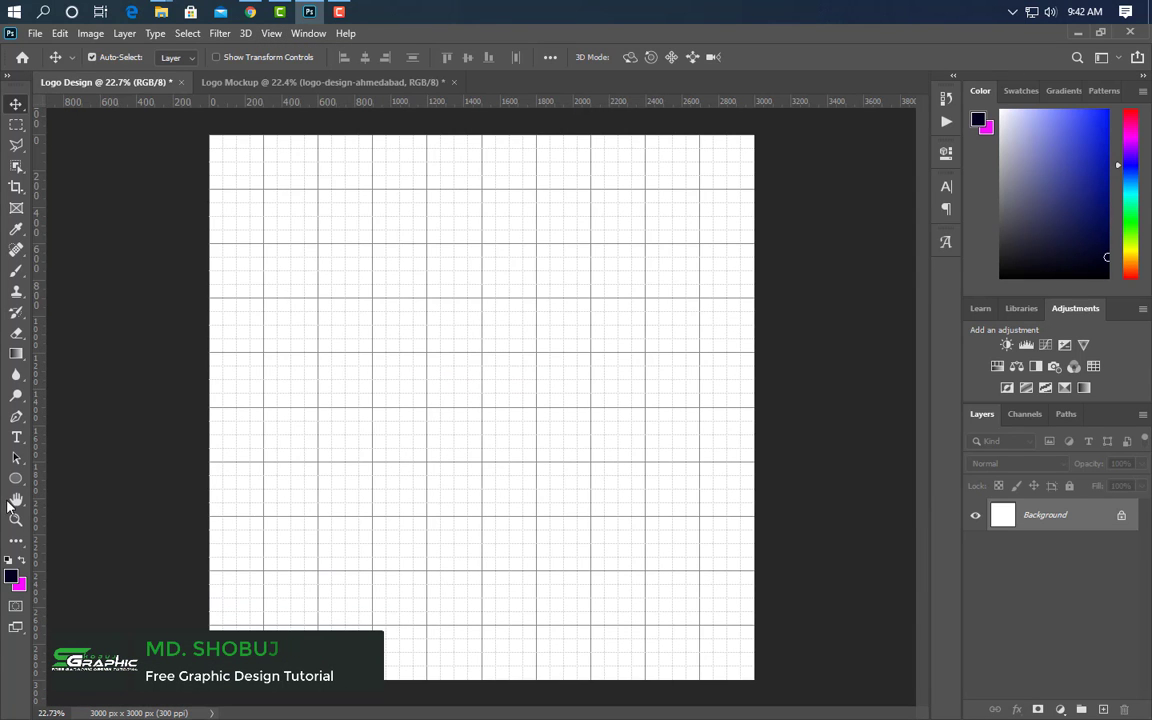
Draw a dark navy circle about 1725 px wide, then enlarge it to about 1800 px and centre it on the canvas
{"action": "left_click", "coordinate": [16, 478]}
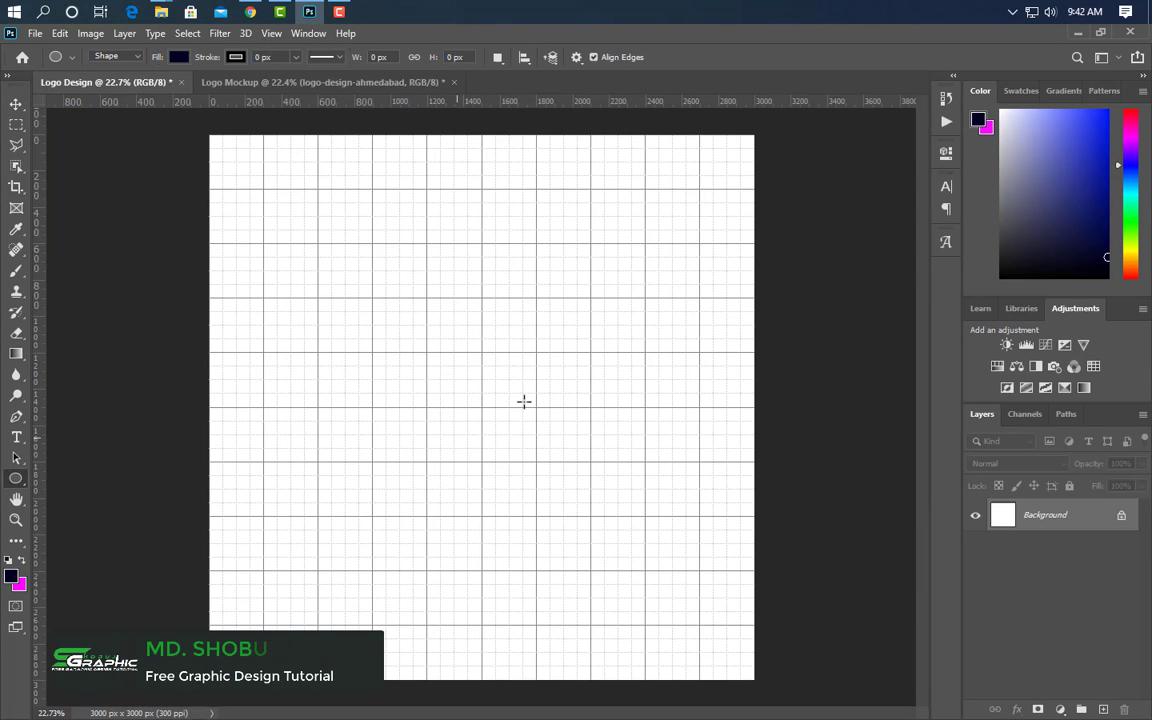
{"action": "left_click_drag", "start_coordinate": [348, 277], "coordinate": [659, 591]}
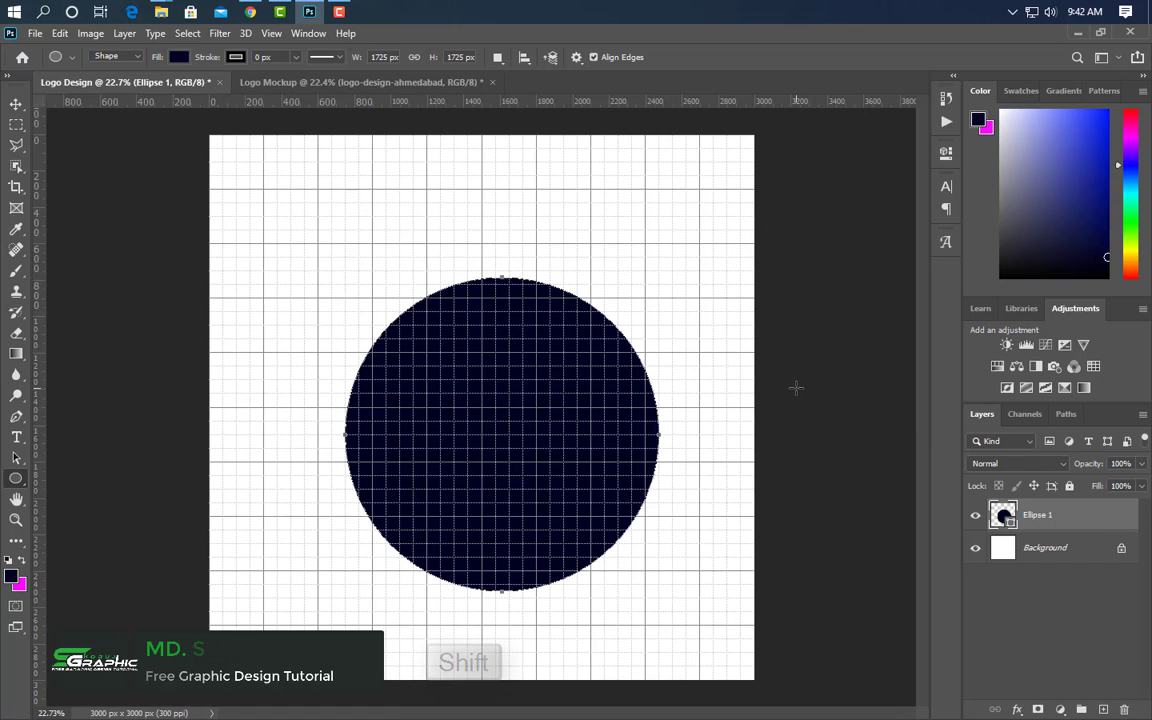
{"action": "key", "text": "ctrl+t"}
{"action": "left_click_drag", "start_coordinate": [564, 370], "coordinate": [545, 338]}
{"action": "left_click_drag", "start_coordinate": [484, 563], "coordinate": [484, 577]}
{"action": "key", "text": "Return"}
Duplicate the circle layer and recolour the copy light lavender, #c4c8f2
{"action": "left_click_drag", "start_coordinate": [1111, 522], "coordinate": [1103, 709]}
{"action": "double_click", "coordinate": [1004, 516]}
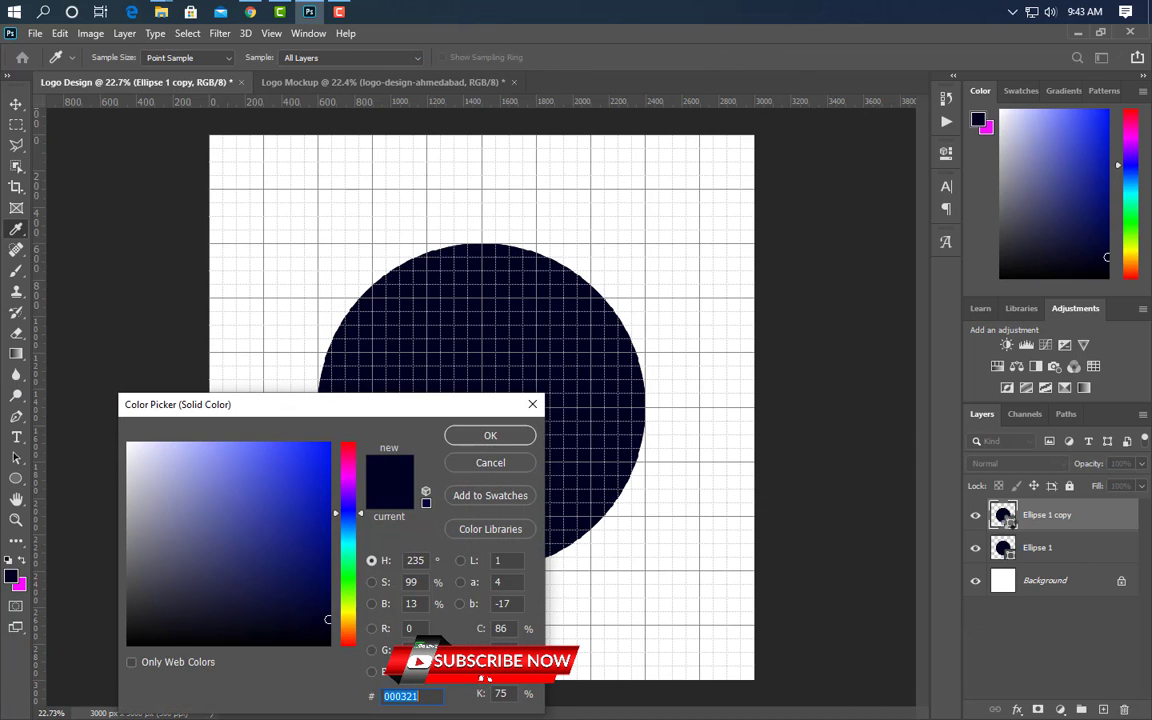
{"action": "left_click_drag", "start_coordinate": [242, 491], "coordinate": [165, 452]}
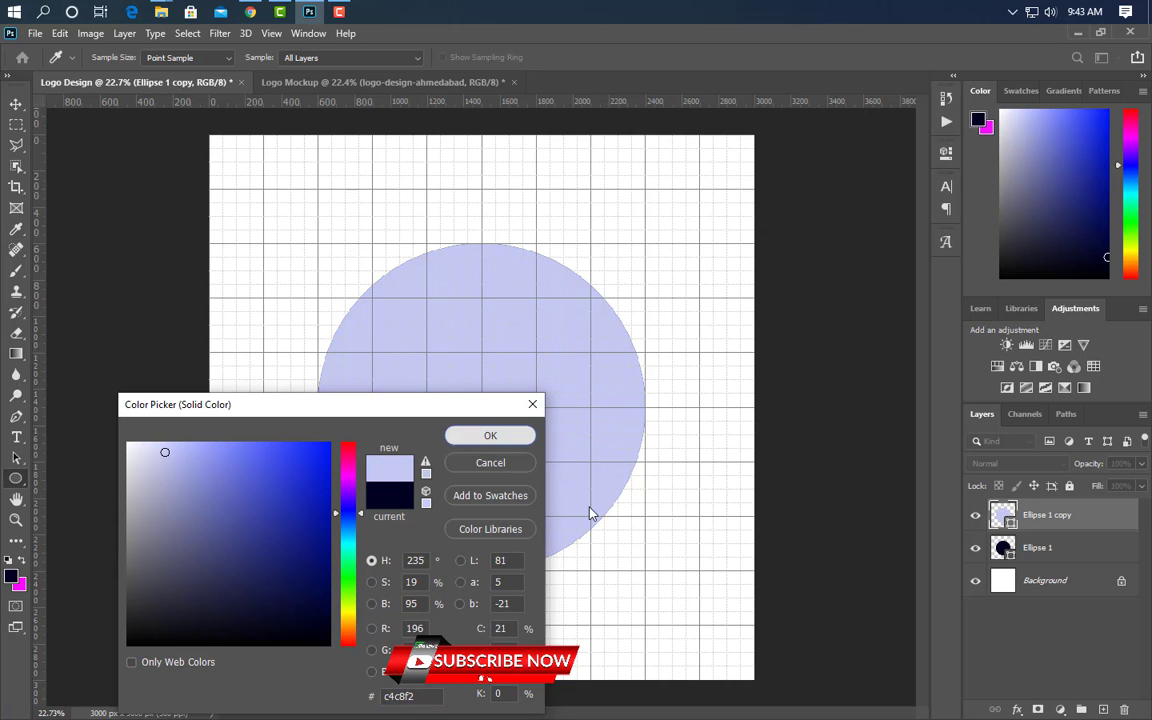
{"action": "key", "text": "Return"}
Scale the lavender circle proportionally to 87.50% so it sits inside the navy circle
{"action": "key", "text": "ctrl+t"}
{"action": "left_click_drag", "start_coordinate": [482, 244], "coordinate": [483, 258]}
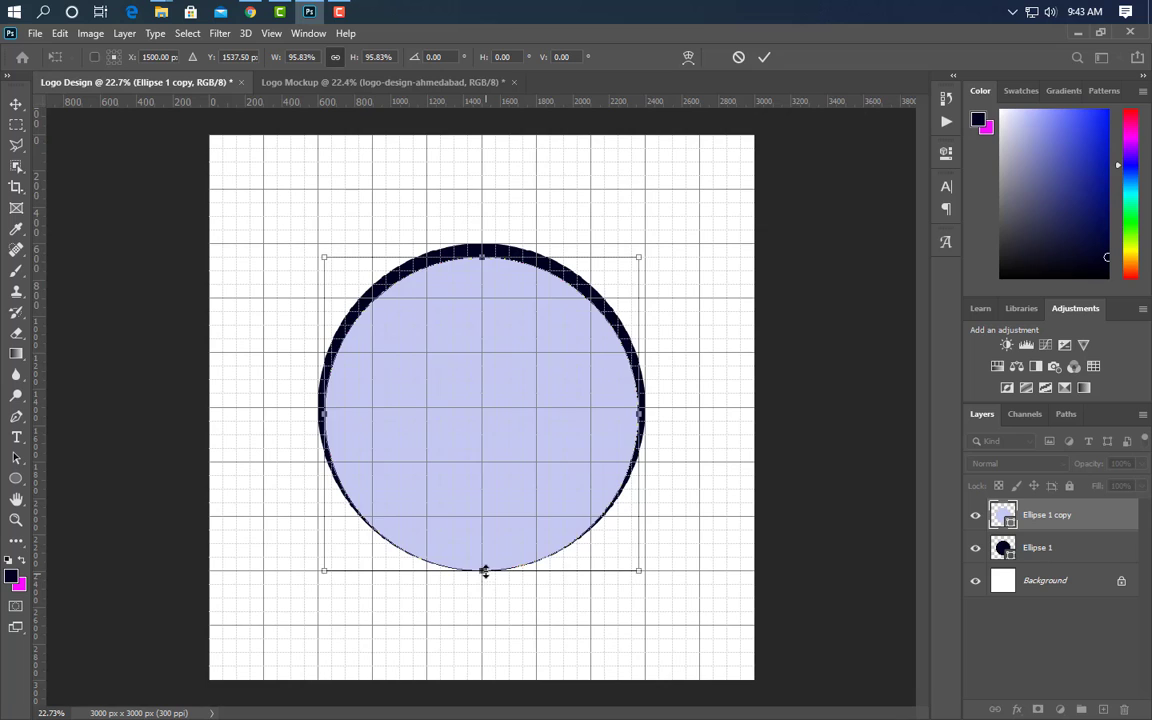
{"action": "left_click_drag", "start_coordinate": [484, 570], "coordinate": [486, 543]}
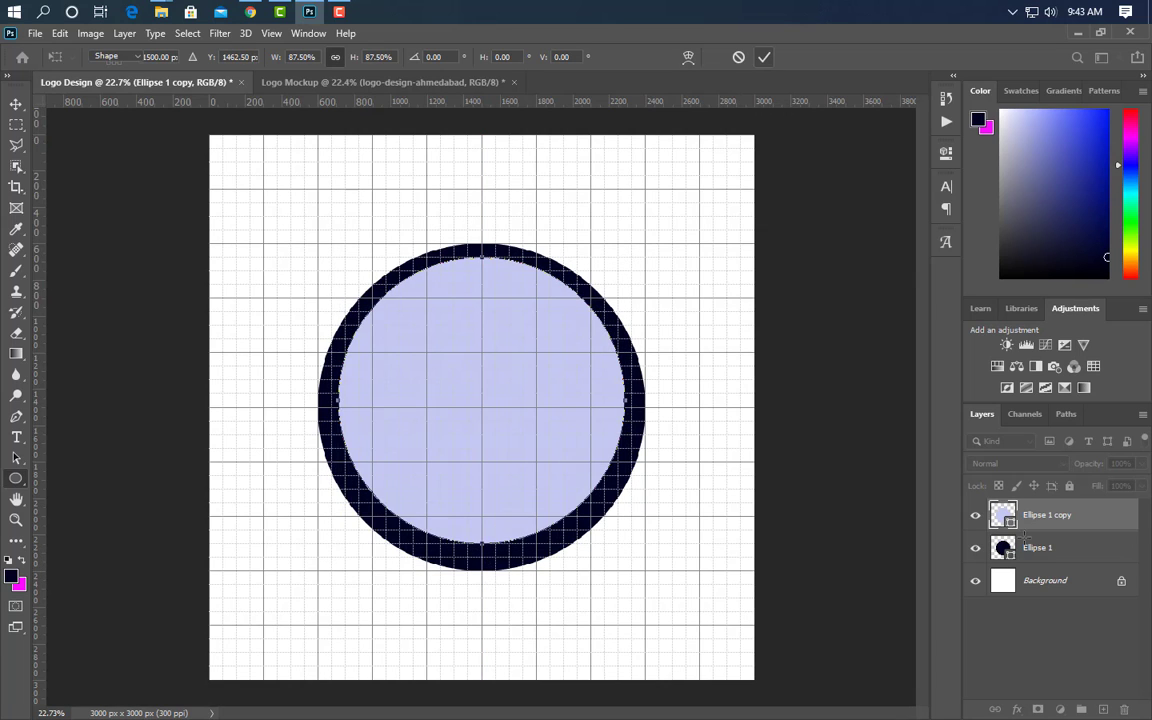
{"action": "key", "text": "Return"}
Load the navy circle as a selection, align the lavender circle's vertical centre to it, and deselect
{"action": "left_click", "coordinate": [1005, 555], "text": "ctrl"}
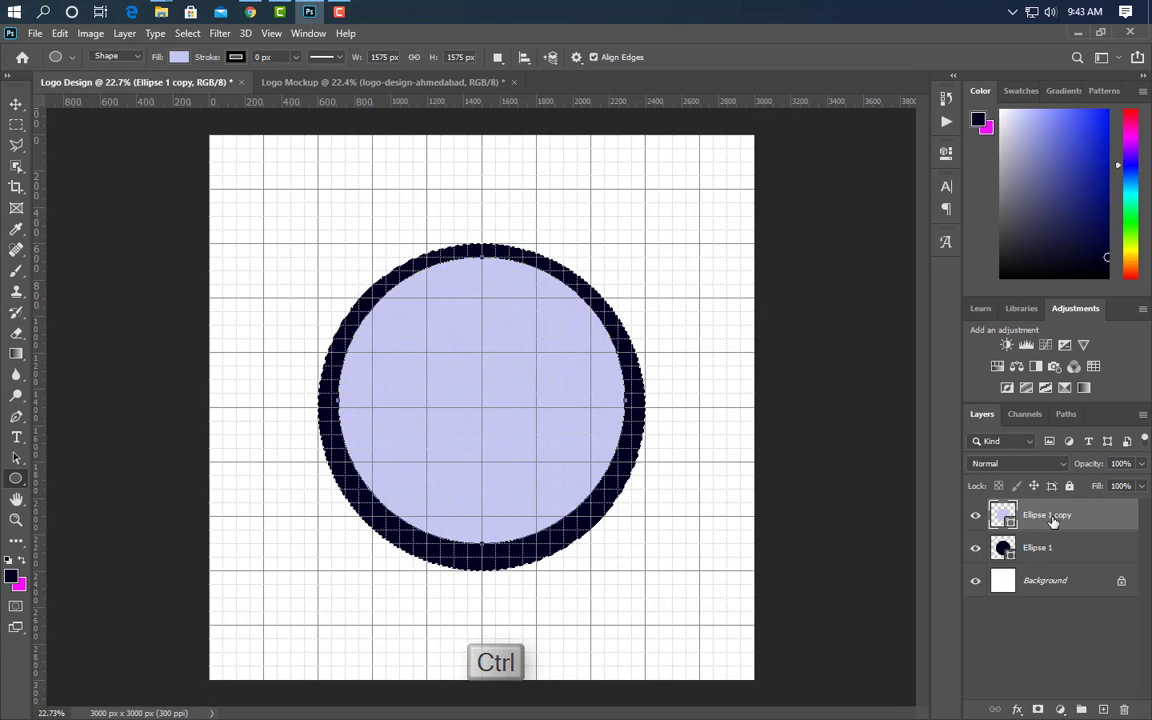
{"action": "left_click", "coordinate": [16, 104]}
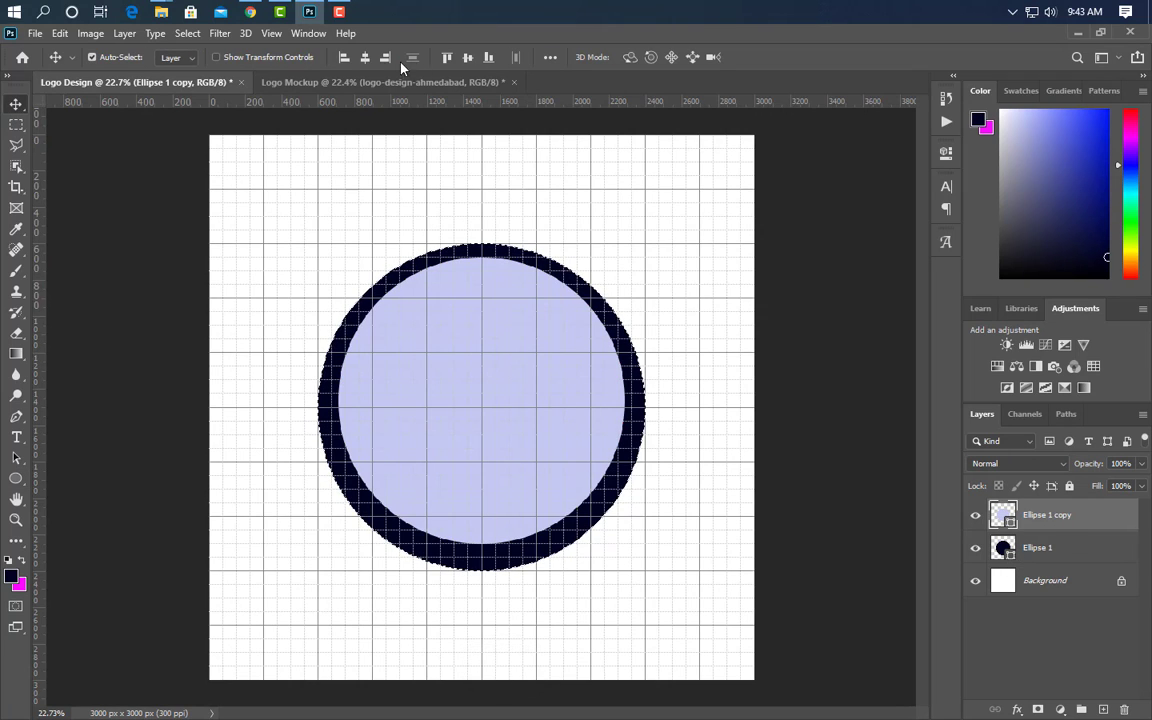
{"action": "left_click", "coordinate": [469, 58]}
{"action": "key", "text": "ctrl+d"}
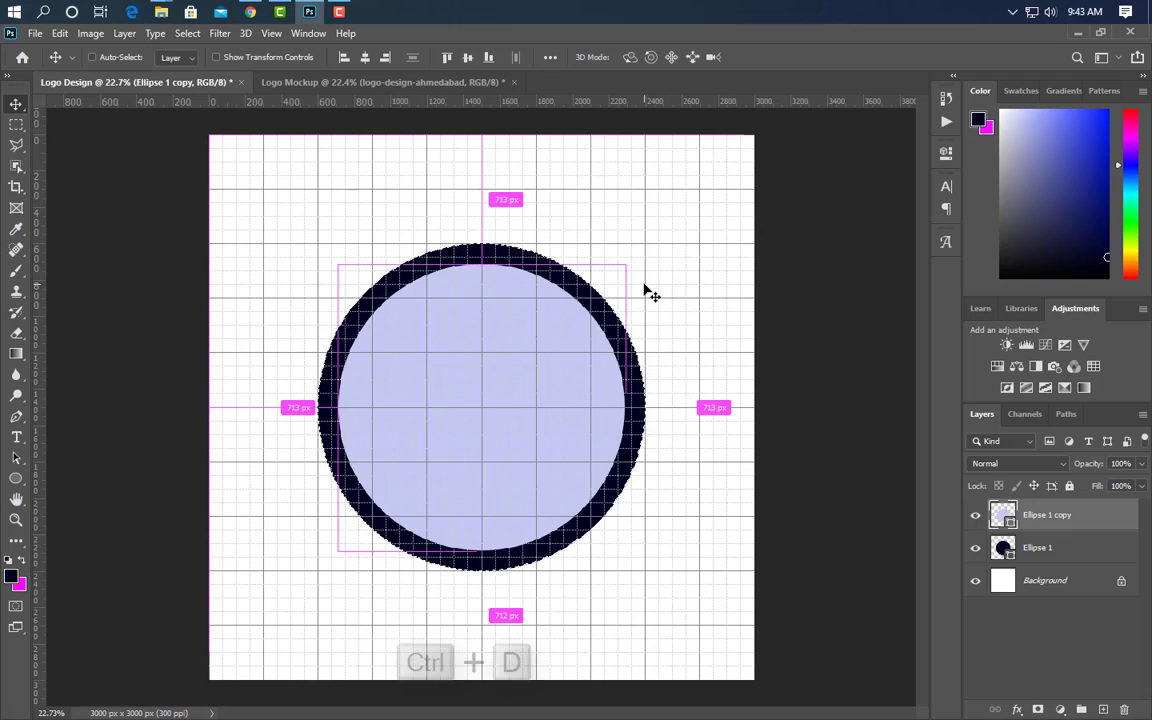
Cut the lavender circle's outline out of the rasterized navy circle to leave a ring, discarding the lavender layer
{"action": "left_click", "coordinate": [1009, 524], "text": "ctrl"}
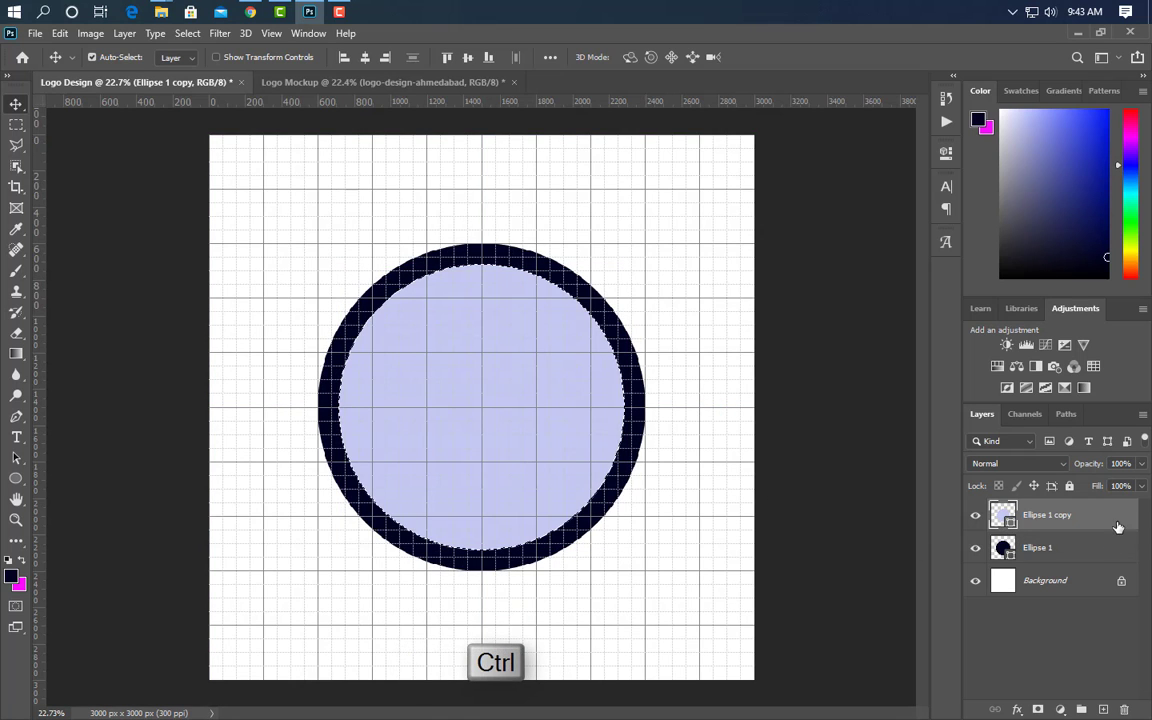
{"action": "left_click_drag", "start_coordinate": [1118, 527], "coordinate": [1125, 708]}
{"action": "right_click", "coordinate": [1094, 504]}
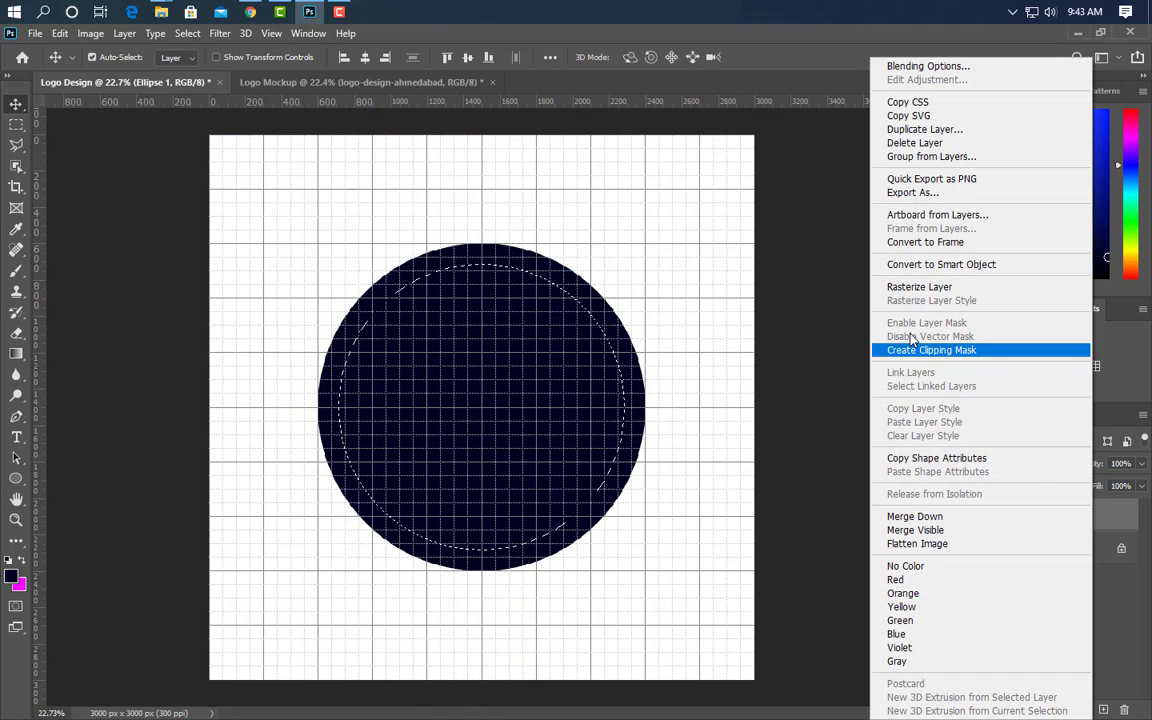
{"action": "left_click", "coordinate": [914, 288]}
{"action": "key", "text": "Delete"}
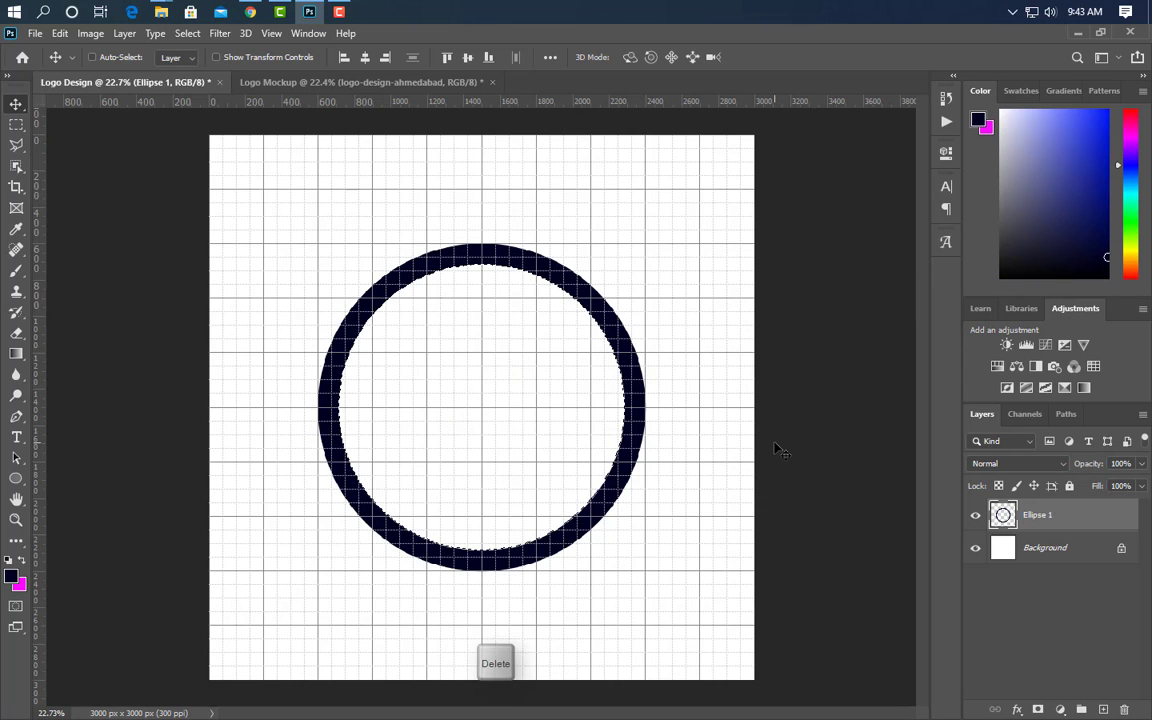
{"action": "key", "text": "ctrl+d"}
Draw a small circle about 62 px wide on the lower-right part of the ring and fill it white
{"action": "scroll", "coordinate": [515, 593], "scroll_direction": "up", "scroll_amount": 12}
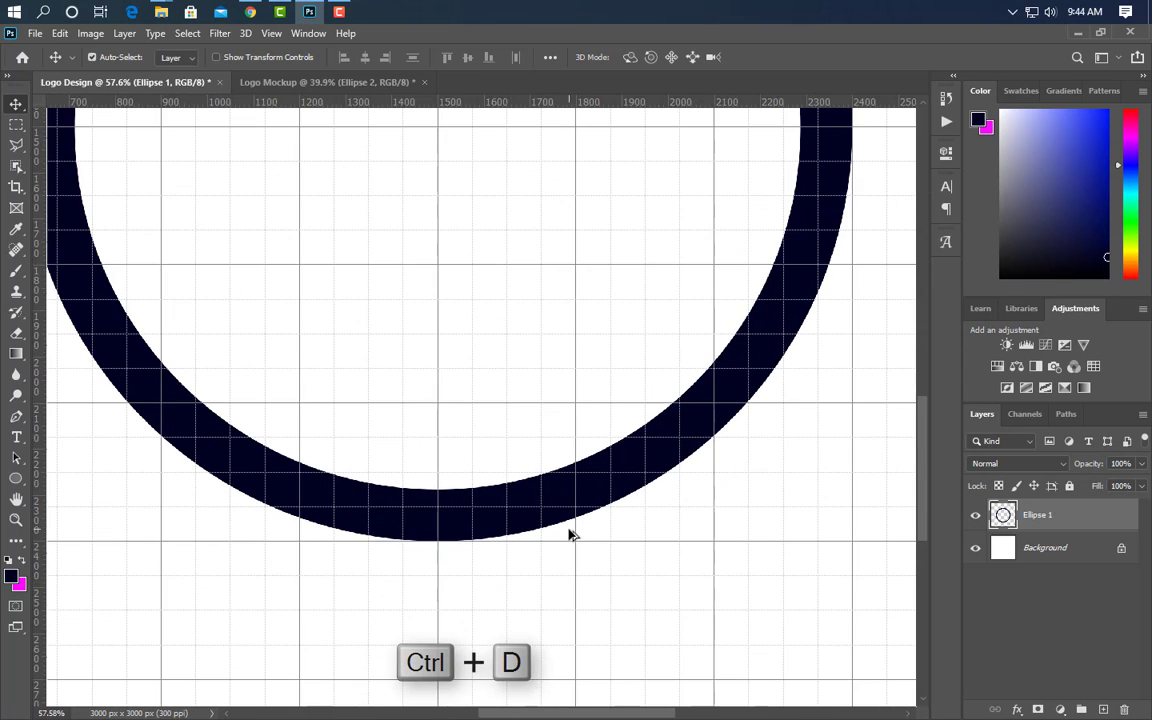
{"action": "scroll", "coordinate": [850, 373], "scroll_direction": "up", "scroll_amount": 4}
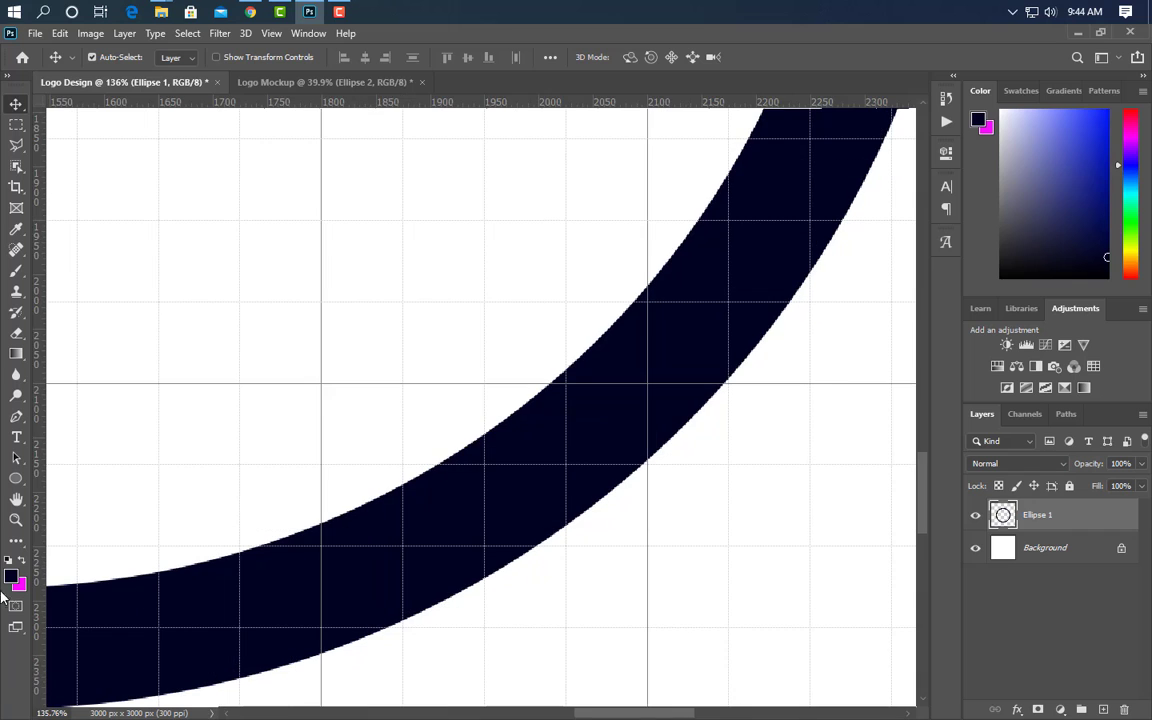
{"action": "left_click", "coordinate": [16, 479]}
{"action": "left_click_drag", "start_coordinate": [555, 408], "coordinate": [609, 470]}
{"action": "left_click", "coordinate": [901, 148]}
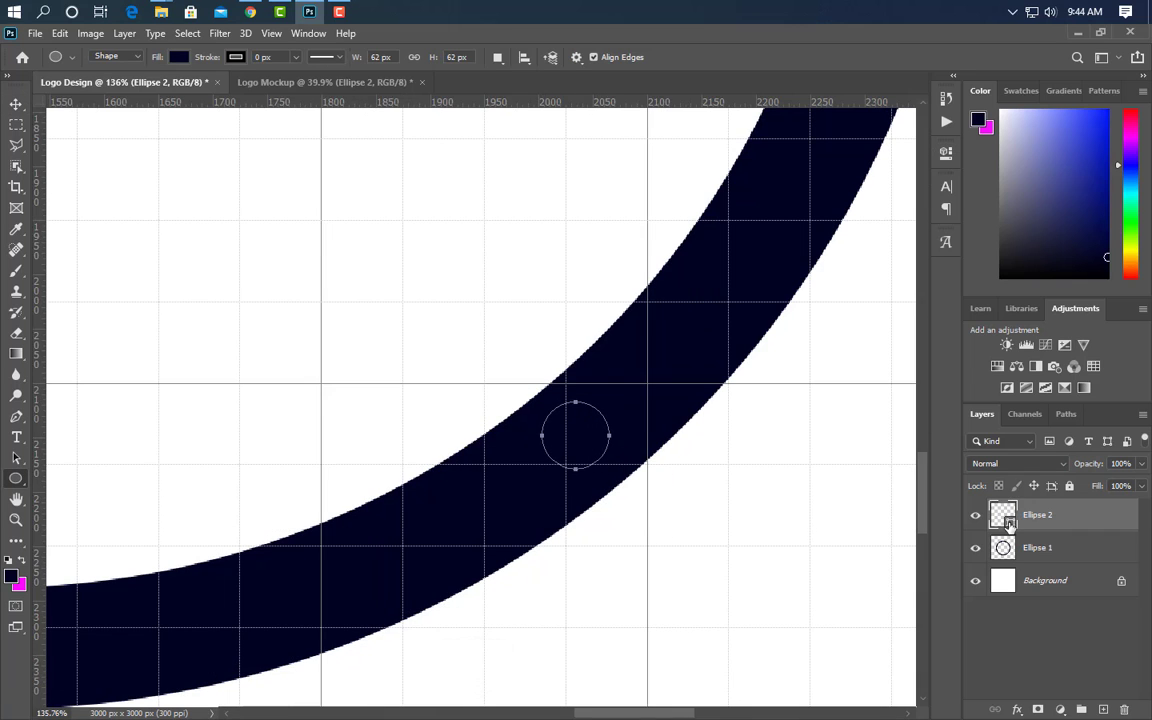
{"action": "double_click", "coordinate": [1008, 518]}
{"action": "left_click", "coordinate": [738, 442]}
{"action": "left_click", "coordinate": [522, 434]}
Enlarge the small white circle to about 182.57% so it spans the full thickness of the ring
{"action": "key", "text": "ctrl+t"}
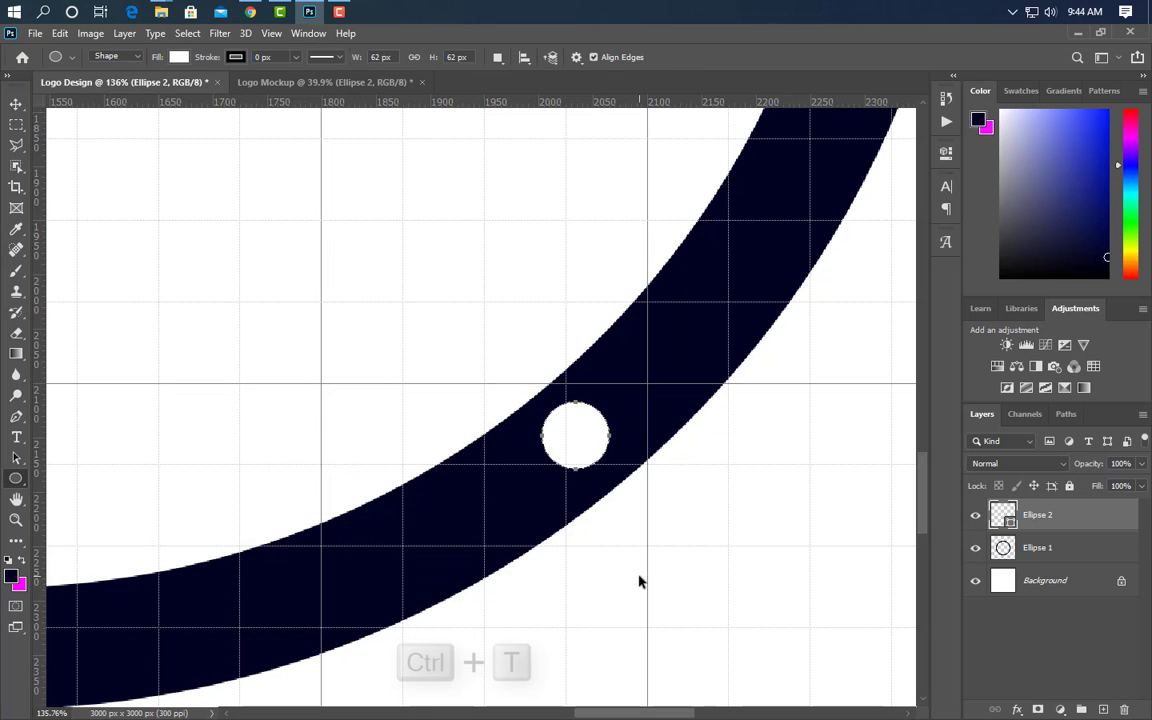
{"action": "left_click_drag", "start_coordinate": [609, 469], "coordinate": [628, 505]}
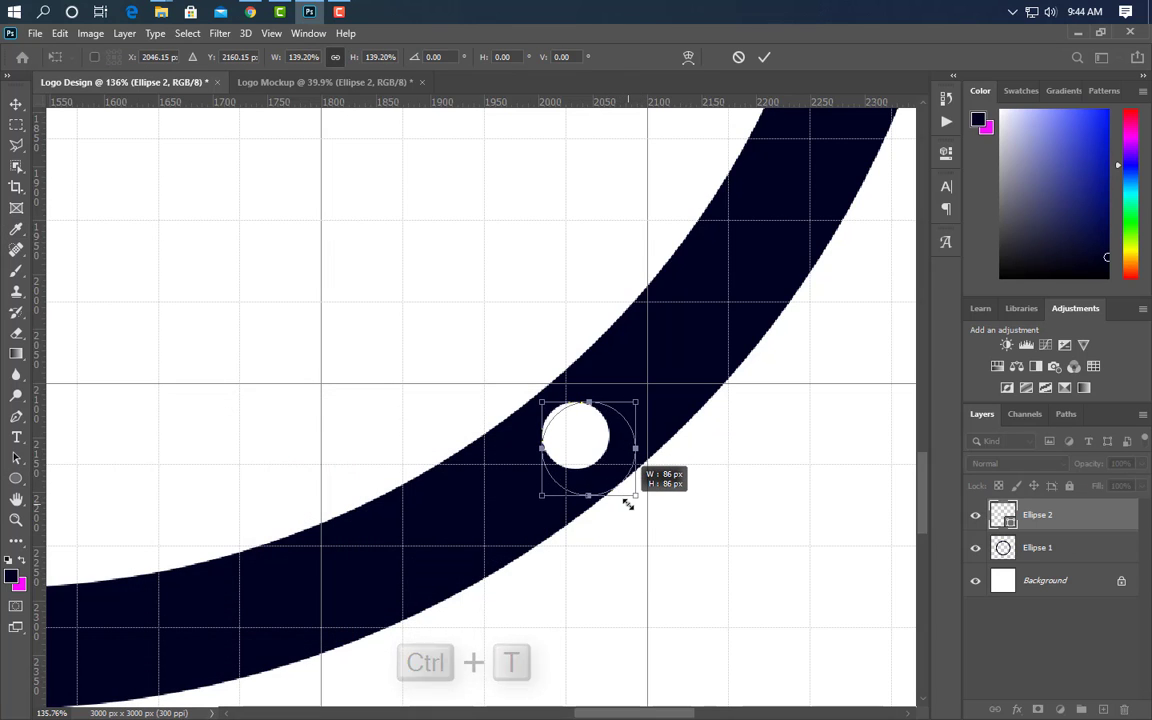
{"action": "left_click_drag", "start_coordinate": [541, 400], "coordinate": [518, 377]}
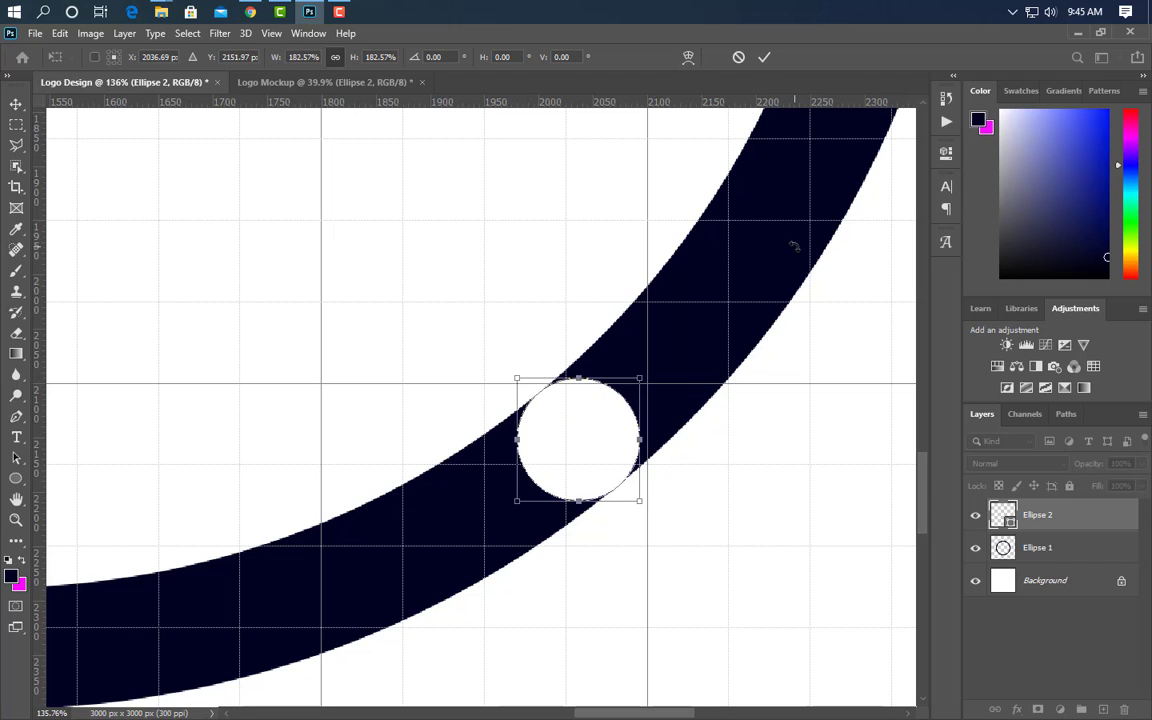
{"action": "left_click", "coordinate": [764, 57]}
Duplicate the white circle horizontally onto the matching lower-left part of the ring
{"action": "scroll", "coordinate": [685, 476], "scroll_direction": "down", "scroll_amount": 5}
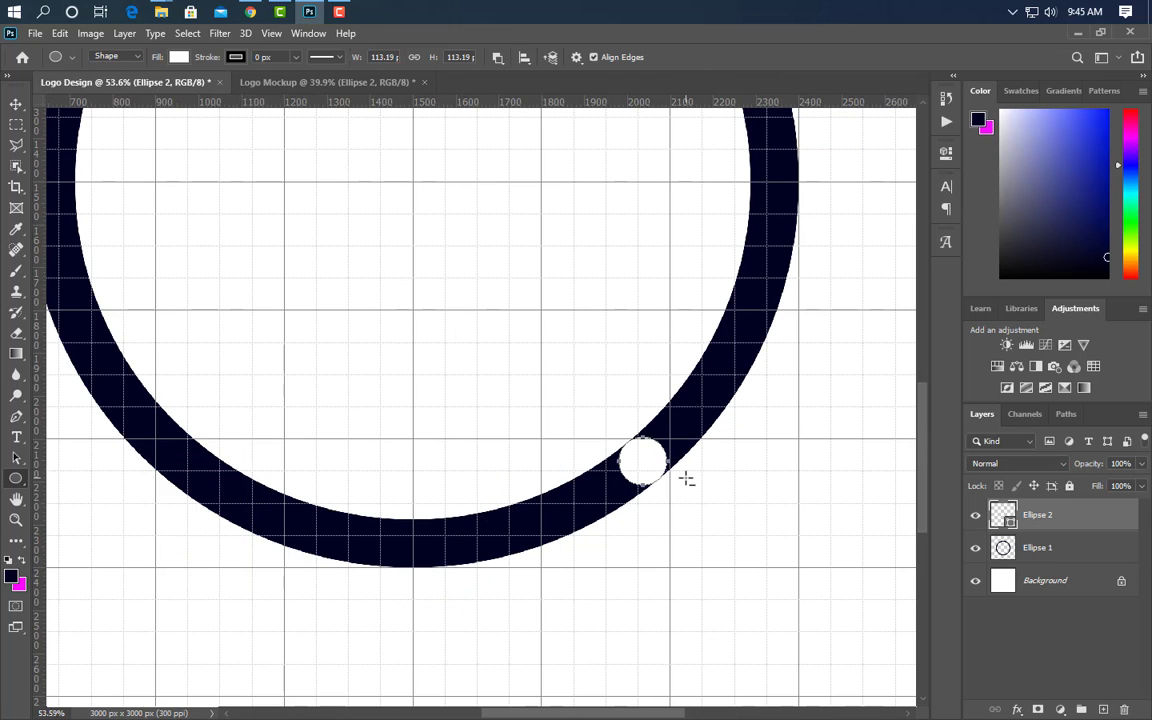
{"action": "left_click", "coordinate": [16, 104]}
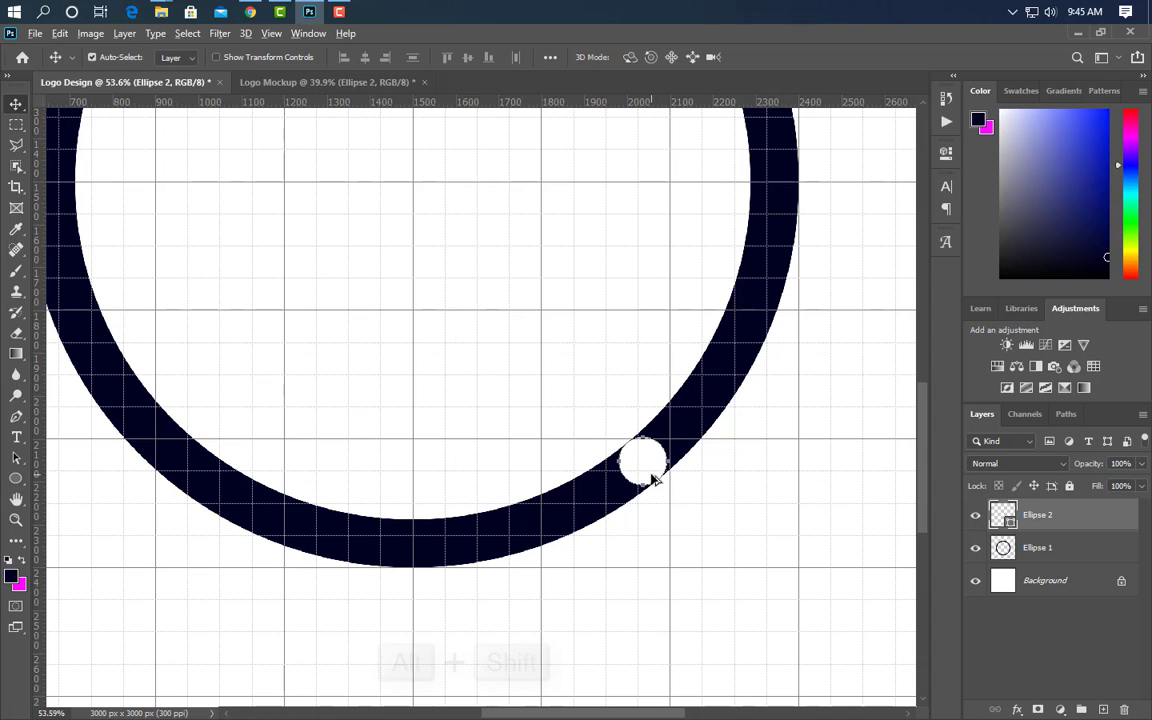
{"action": "left_click_drag", "start_coordinate": [648, 458], "coordinate": [190, 470]}
{"action": "scroll", "coordinate": [160, 472], "scroll_direction": "up", "scroll_amount": 10}
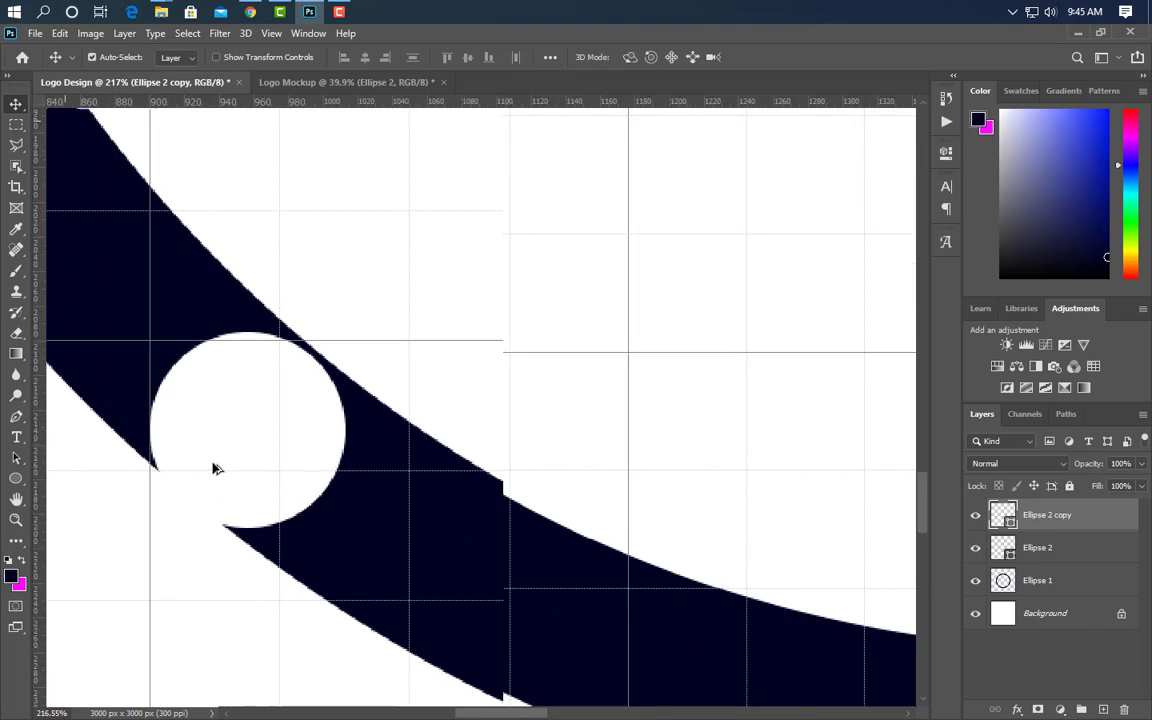
{"action": "scroll", "coordinate": [405, 460], "scroll_direction": "down", "scroll_amount": 5}
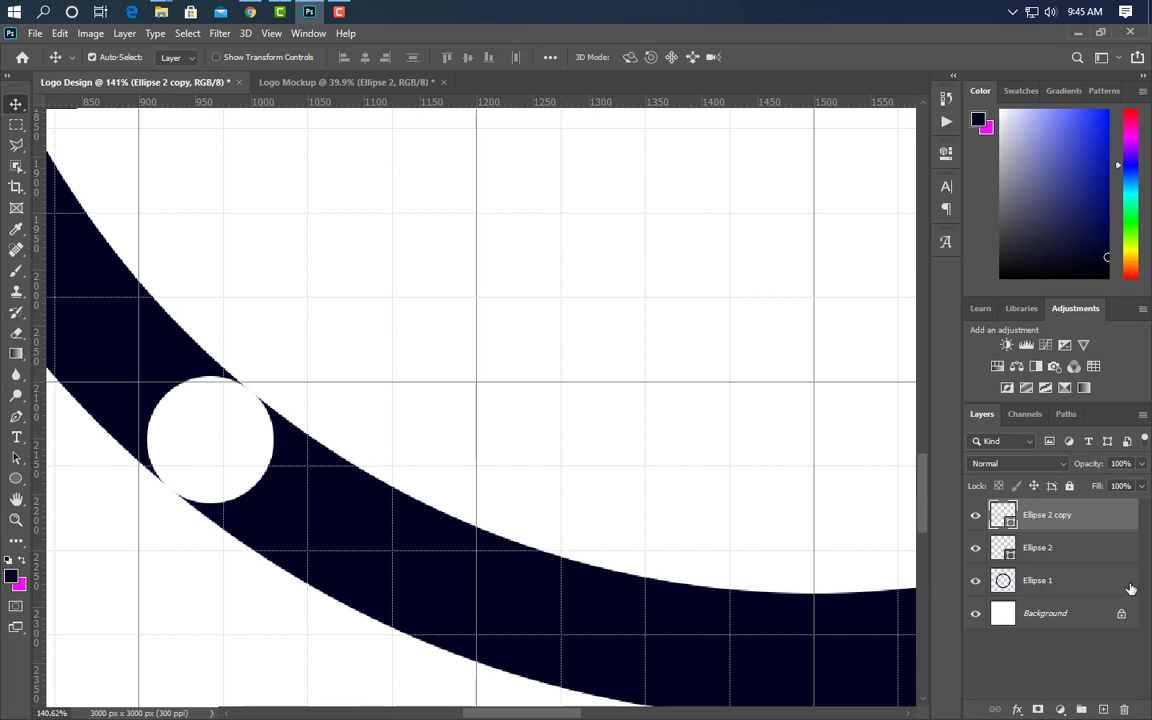
On the Ellipse 1 layer, erase the stretch of ring just inward of the lower-left white circle with a 100 px eraser
{"action": "left_click", "coordinate": [1091, 591]}
{"action": "key", "text": "b"}
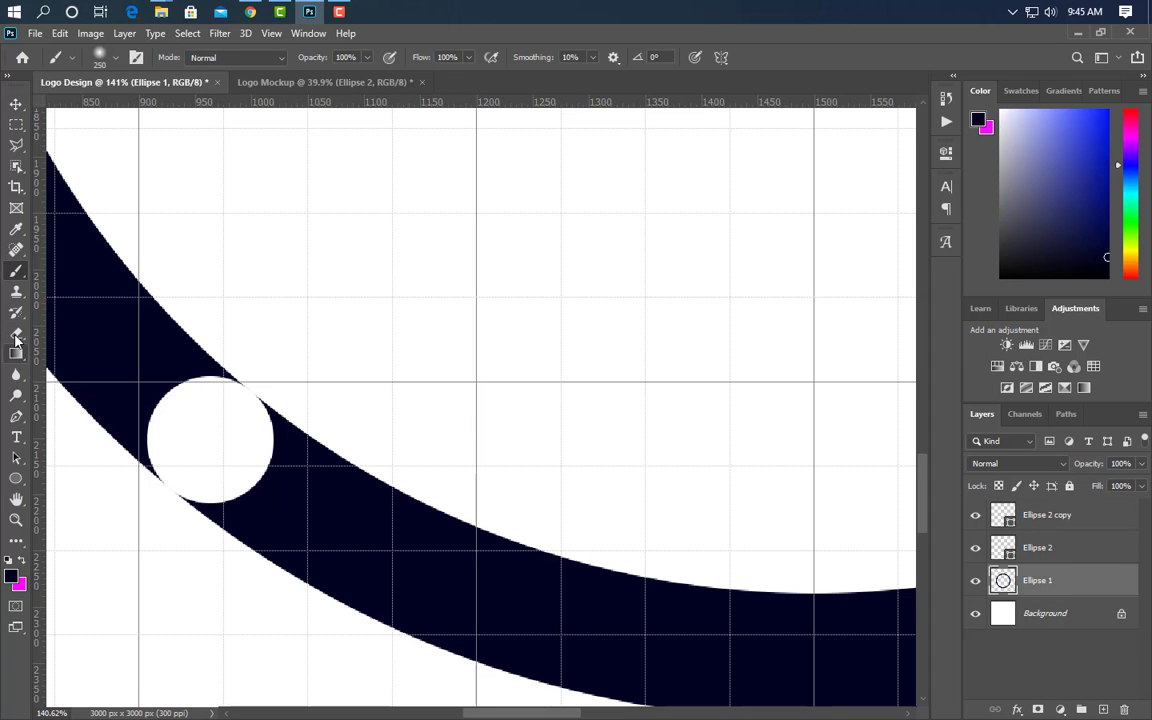
{"action": "left_click", "coordinate": [16, 336]}
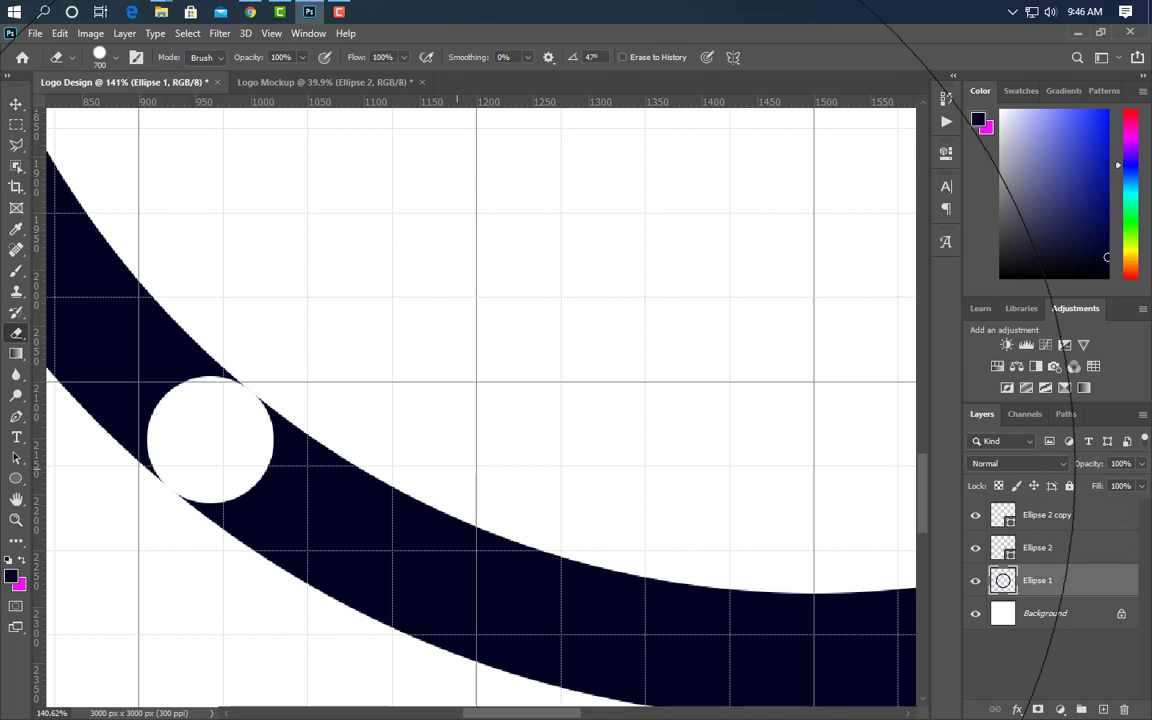
{"action": "key", "text": "bracketleft"}
{"action": "key", "text": "bracketleft"}
{"action": "key", "text": "bracketleft"}
{"action": "key", "text": "bracketleft"}
{"action": "key", "text": "bracketleft"}
{"action": "key", "text": "bracketleft"}
{"action": "key", "text": "bracketleft"}
{"action": "key", "text": "bracketleft"}
{"action": "key", "text": "bracketleft"}
{"action": "key", "text": "bracketleft"}
{"action": "key", "text": "bracketleft"}
{"action": "key", "text": "bracketleft"}
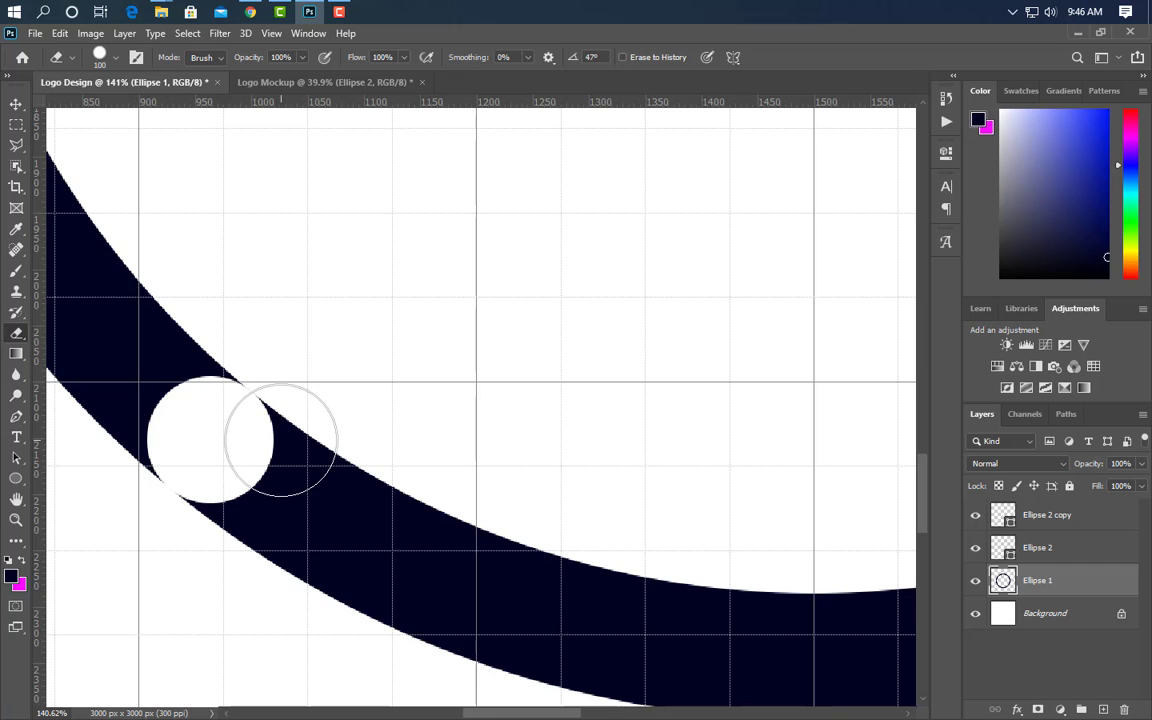
{"action": "left_click", "coordinate": [280, 443]}
{"action": "left_click", "coordinate": [219, 516]}
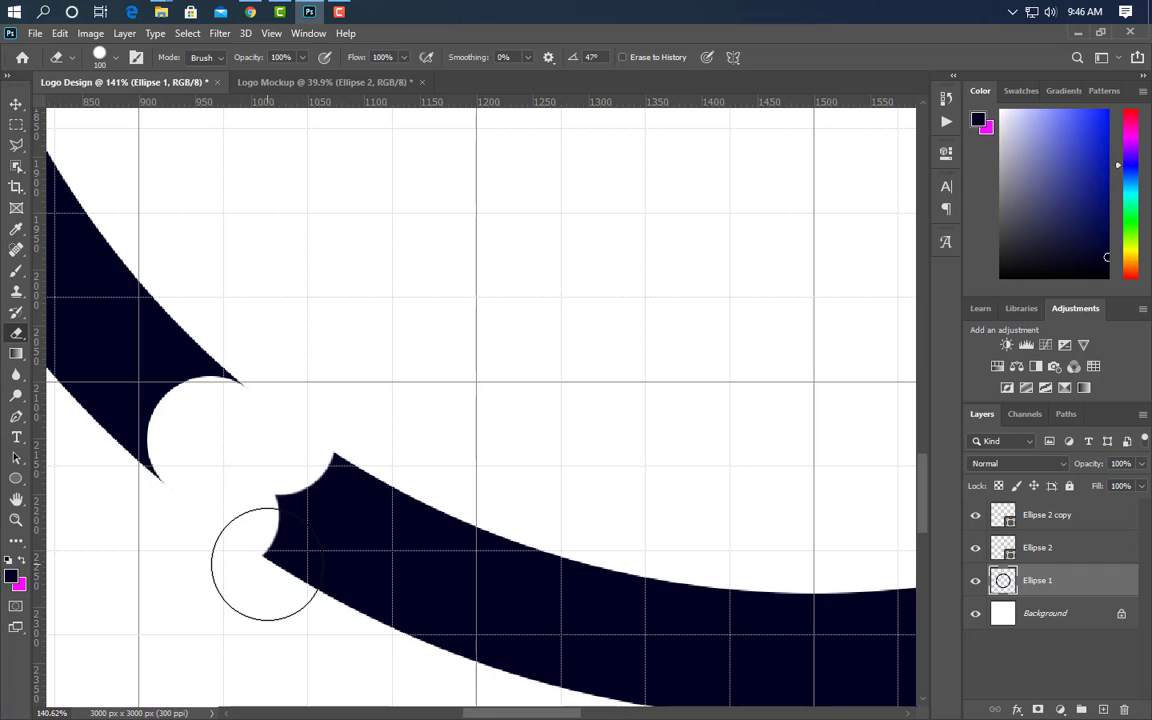
{"action": "mouse_move", "coordinate": [275, 523]}
{"action": "left_mouse_down"}
{"action": "mouse_move", "coordinate": [399, 419]}
{"action": "mouse_move", "coordinate": [488, 429]}
{"action": "mouse_move", "coordinate": [355, 607]}
{"action": "left_mouse_up"}
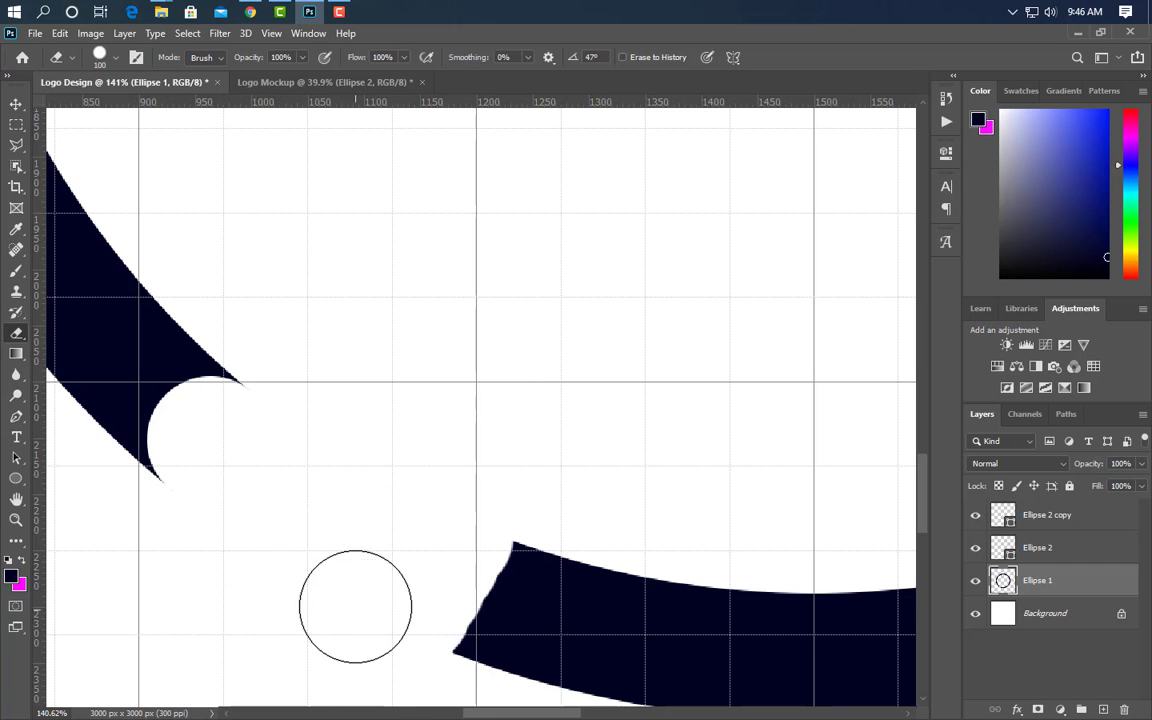
Erase the ring inward of the lower-right white circle, then the remaining bottom arc with a 250 px eraser
{"action": "scroll", "coordinate": [333, 598], "scroll_direction": "down", "scroll_amount": 5, "text": "alt"}
{"action": "scroll", "coordinate": [333, 598], "scroll_direction": "down", "scroll_amount": 3, "text": "alt"}
{"action": "scroll", "coordinate": [630, 620], "scroll_direction": "up", "scroll_amount": 10, "text": "alt"}
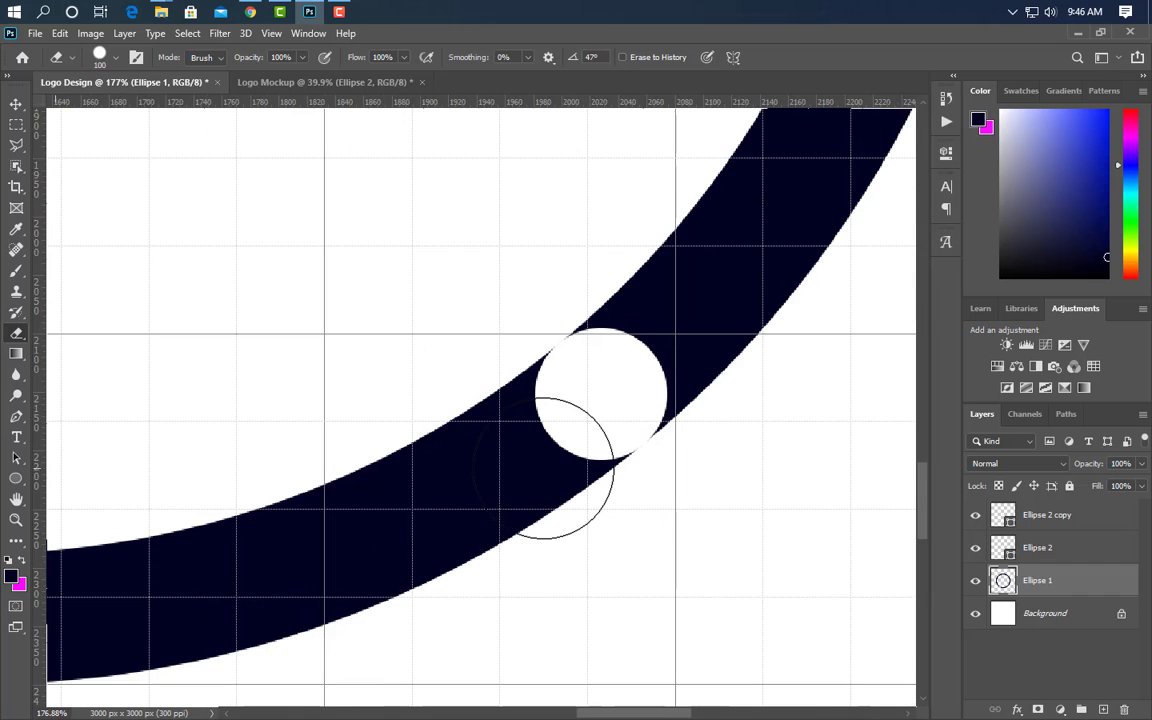
{"action": "left_click", "coordinate": [507, 309]}
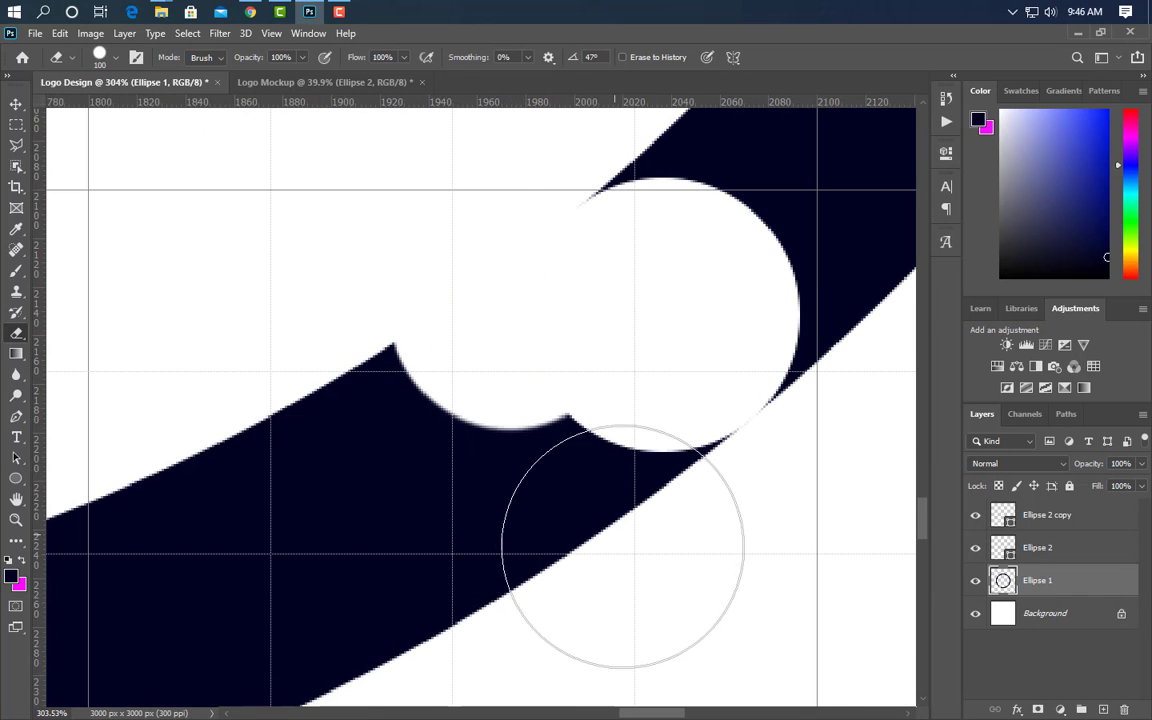
{"action": "left_click", "coordinate": [656, 489]}
{"action": "scroll", "coordinate": [648, 525], "scroll_direction": "down", "scroll_amount": 2, "text": "alt"}
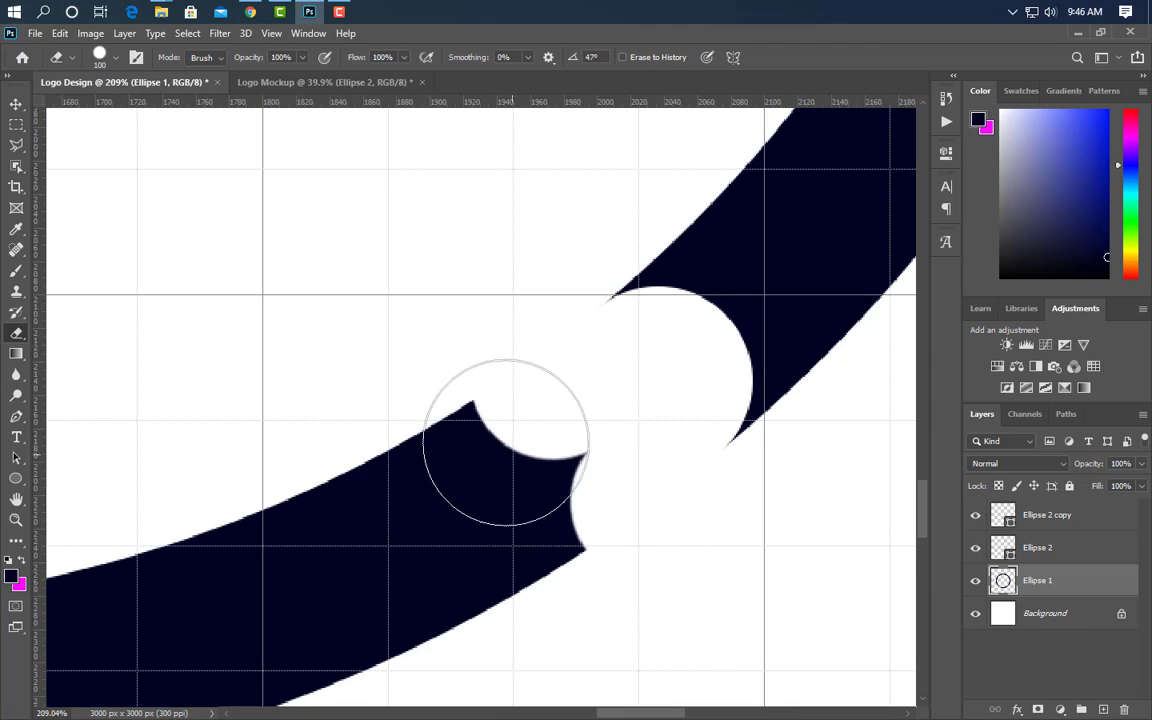
{"action": "left_click_drag", "start_coordinate": [498, 426], "coordinate": [625, 579]}
{"action": "scroll", "coordinate": [625, 579], "scroll_direction": "down", "scroll_amount": 5, "text": "alt"}
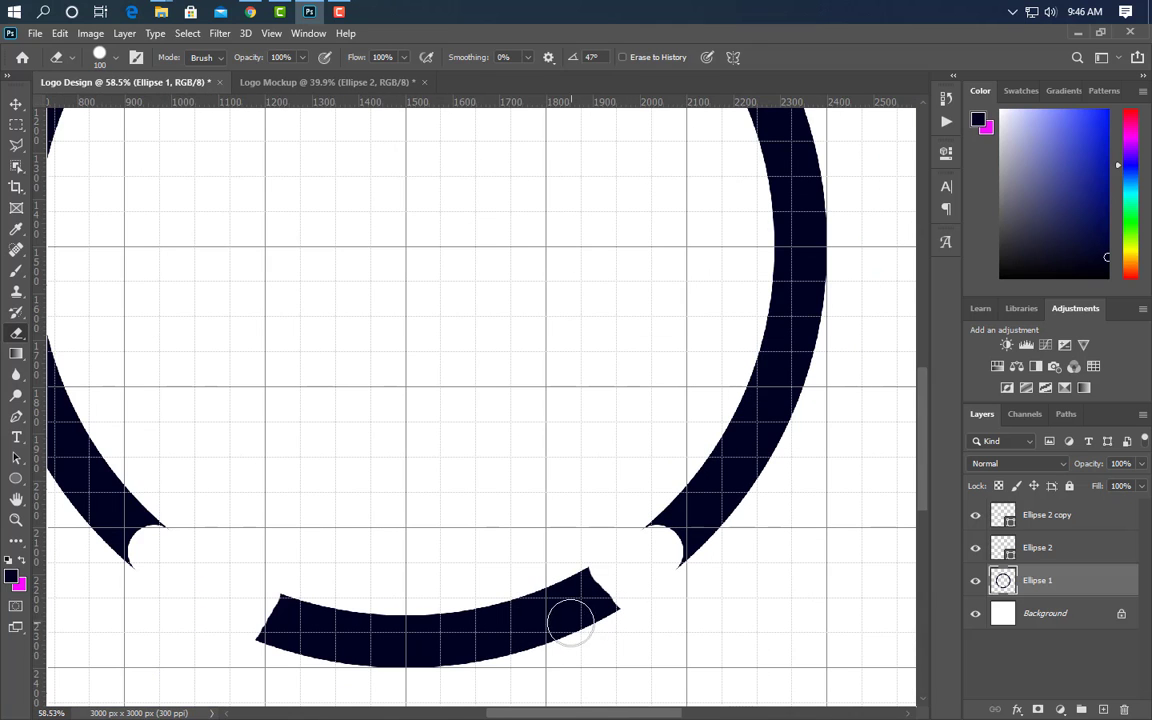
{"action": "mouse_move", "coordinate": [384, 651]}
{"action": "left_mouse_down"}
{"action": "mouse_move", "coordinate": [271, 627]}
{"action": "mouse_move", "coordinate": [442, 641]}
{"action": "mouse_move", "coordinate": [587, 600]}
{"action": "left_mouse_up"}
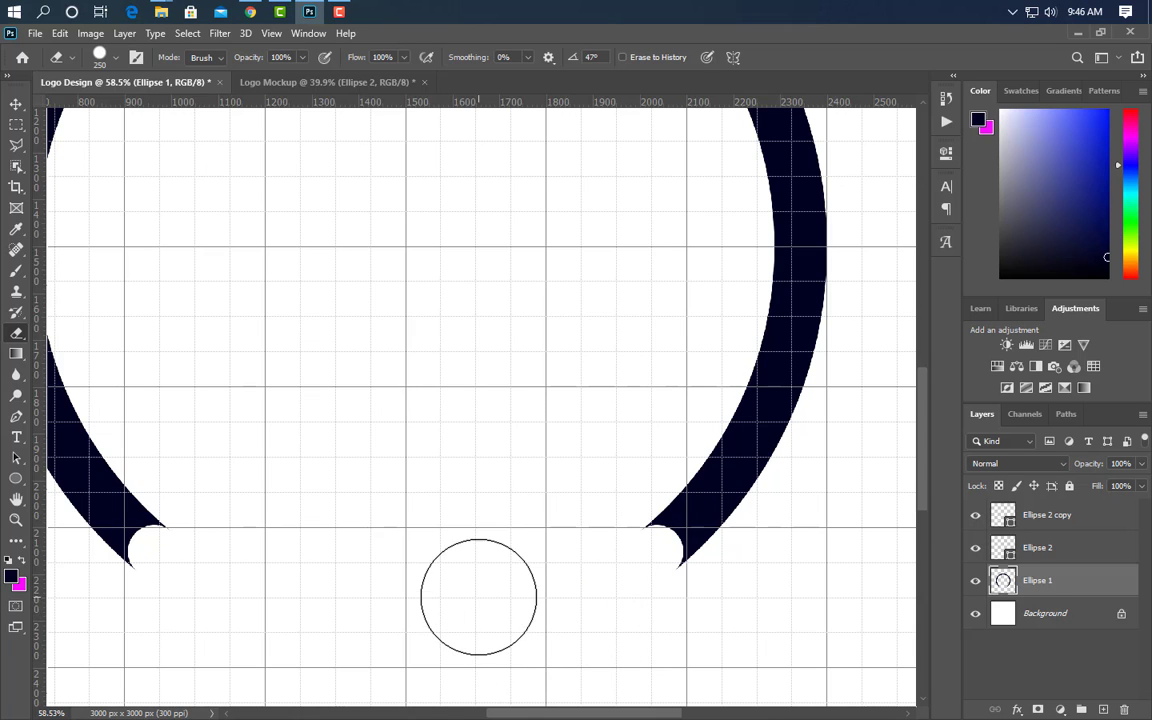
Group the Ellipse 1, Ellipse 2 and Ellipse 2 copy layers together
{"action": "scroll", "coordinate": [478, 590], "scroll_direction": "down", "scroll_amount": 3, "text": "alt"}
{"action": "left_click", "coordinate": [1053, 546], "text": "ctrl"}
{"action": "left_click", "coordinate": [1054, 519], "text": "ctrl"}
{"action": "left_click", "coordinate": [1081, 709]}
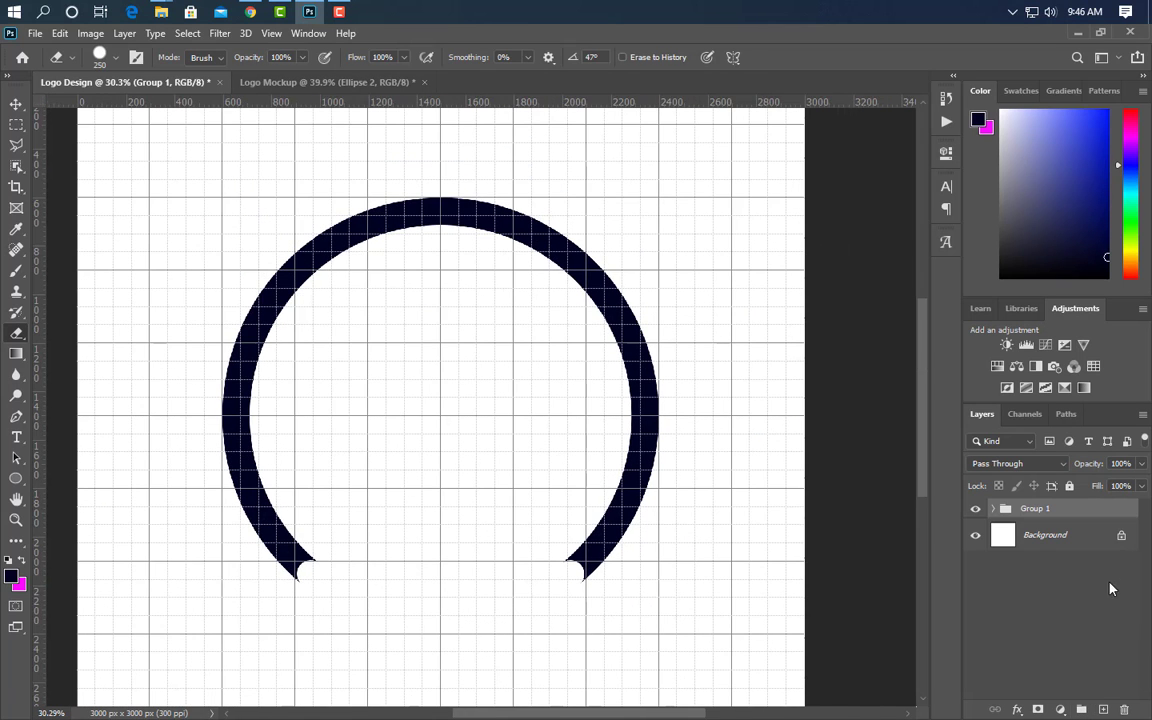
Apply a dark blue Color Overlay layer style to the group holding the ring and its two end circles
{"action": "double_click", "coordinate": [1110, 519]}
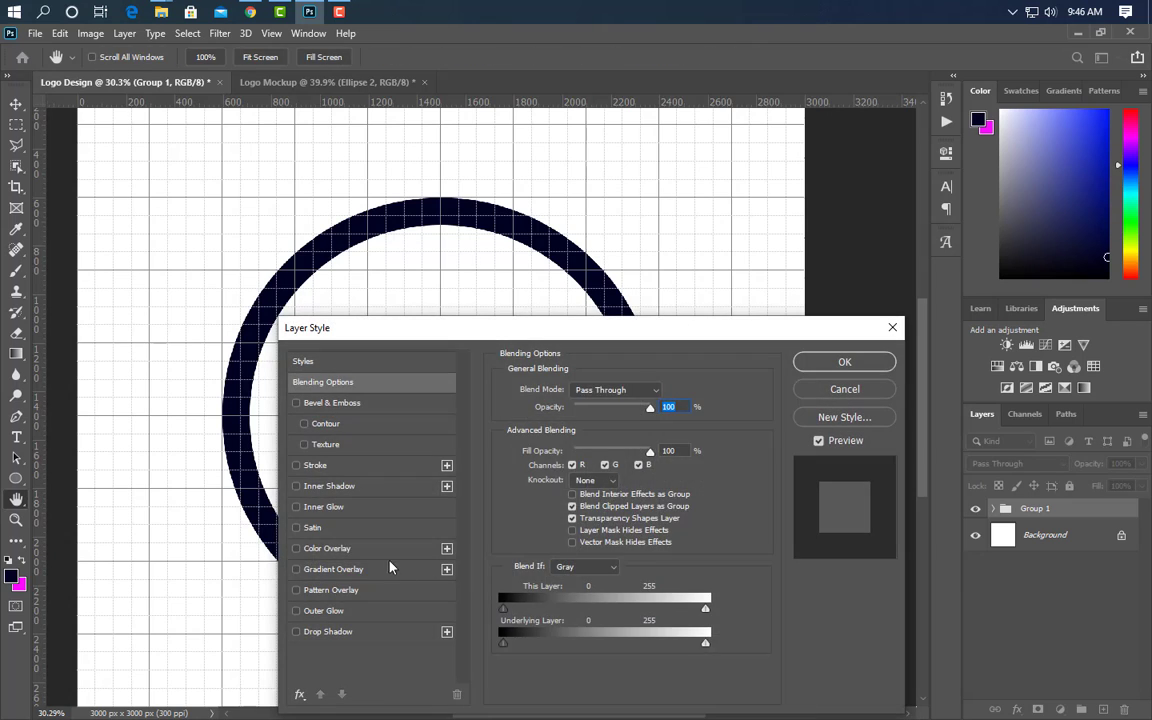
{"action": "left_click", "coordinate": [327, 548]}
{"action": "left_click", "coordinate": [845, 364]}
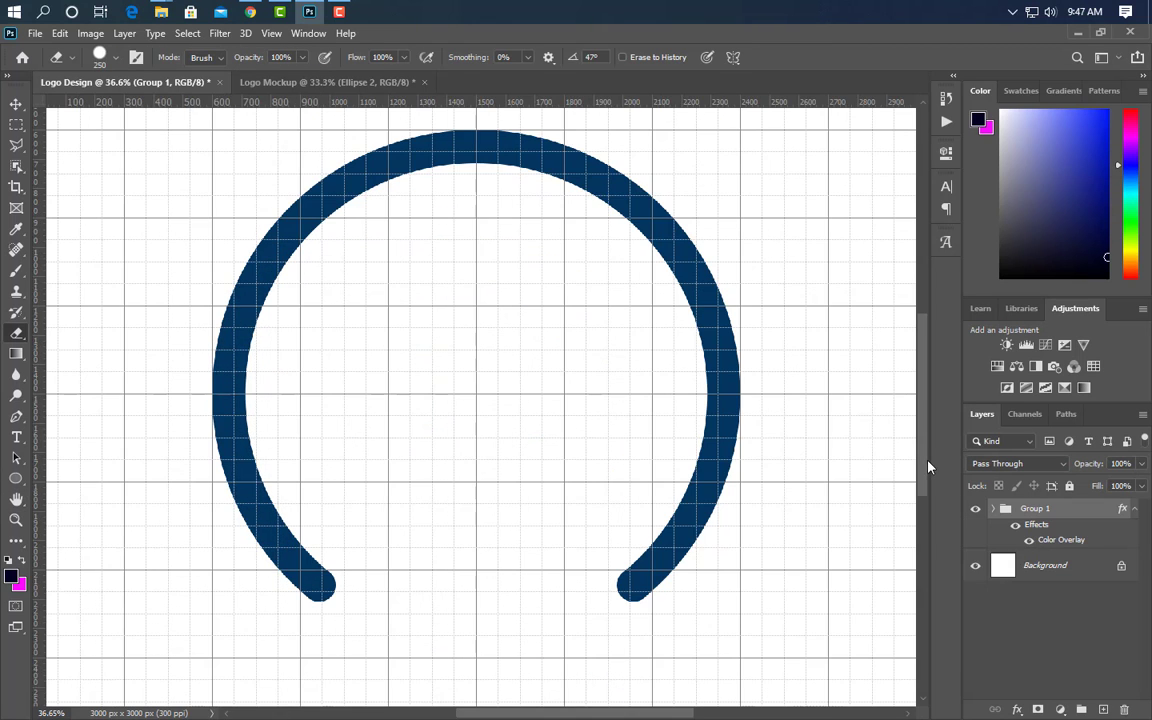
Draw a vertical rounded rectangle about 108 x 375 px above the ring and fully round its corners into a pill shape
{"action": "left_click_drag", "start_coordinate": [927, 466], "coordinate": [926, 399]}
{"action": "scroll", "coordinate": [509, 170], "scroll_direction": "up", "scroll_amount": 3}
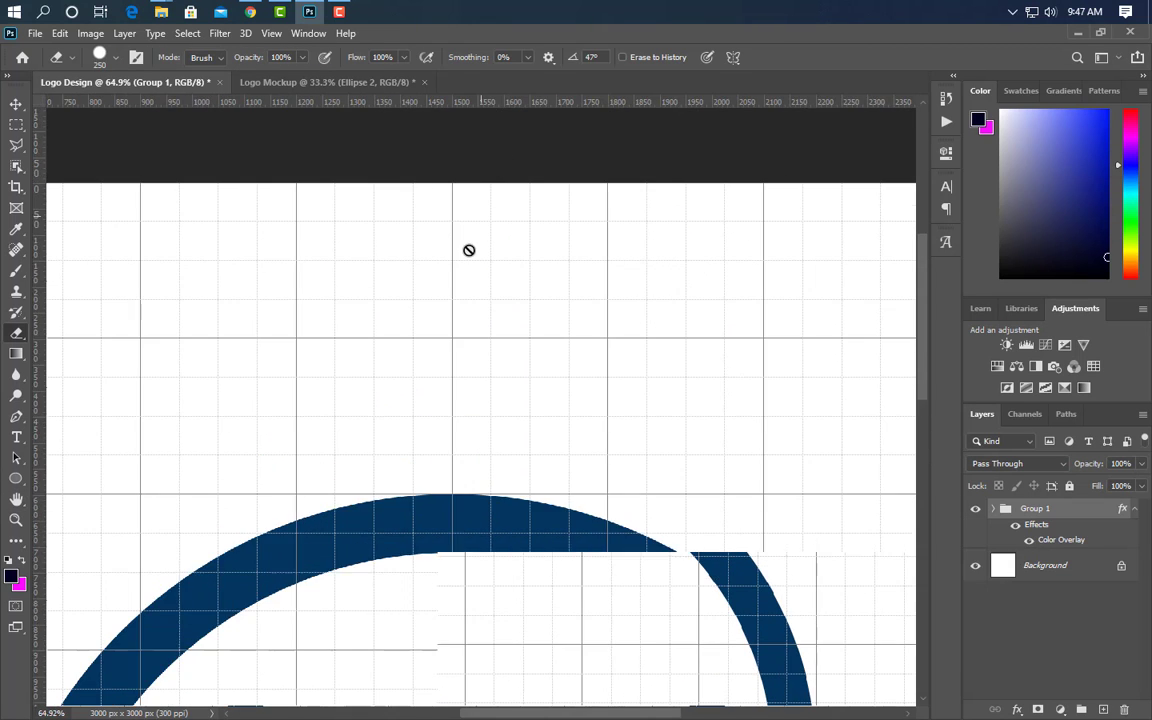
{"action": "scroll", "coordinate": [469, 250], "scroll_direction": "up", "scroll_amount": 2}
{"action": "left_click", "coordinate": [17, 483]}
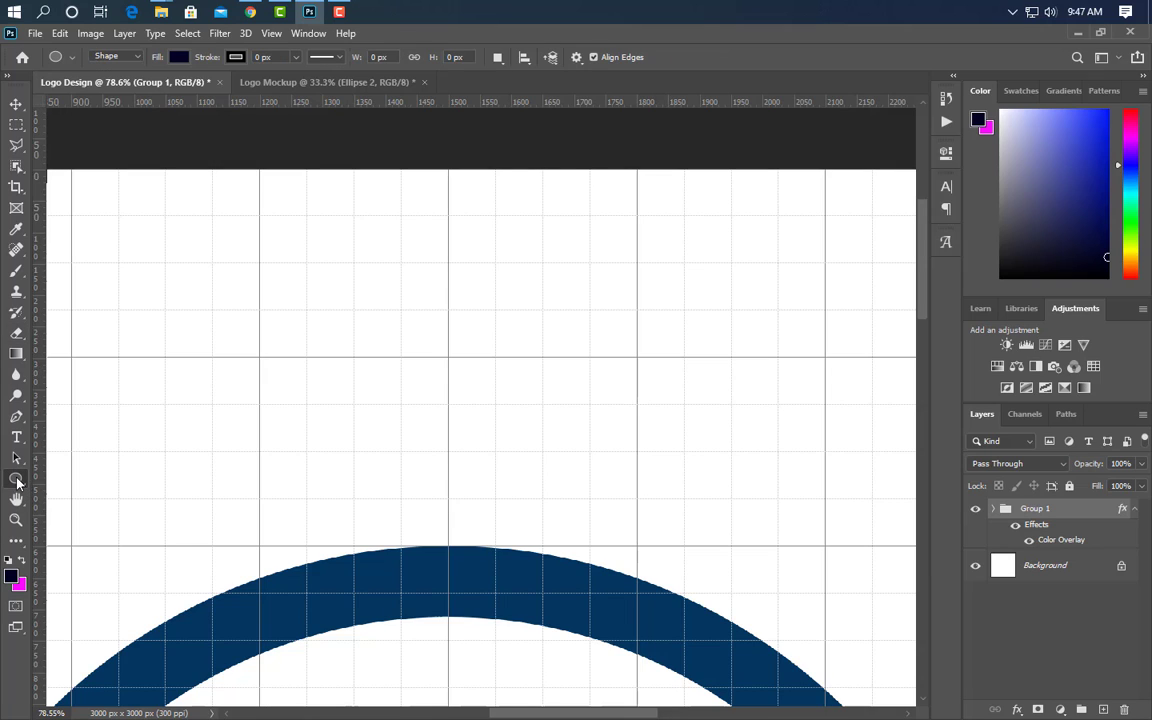
{"action": "left_click", "coordinate": [89, 494]}
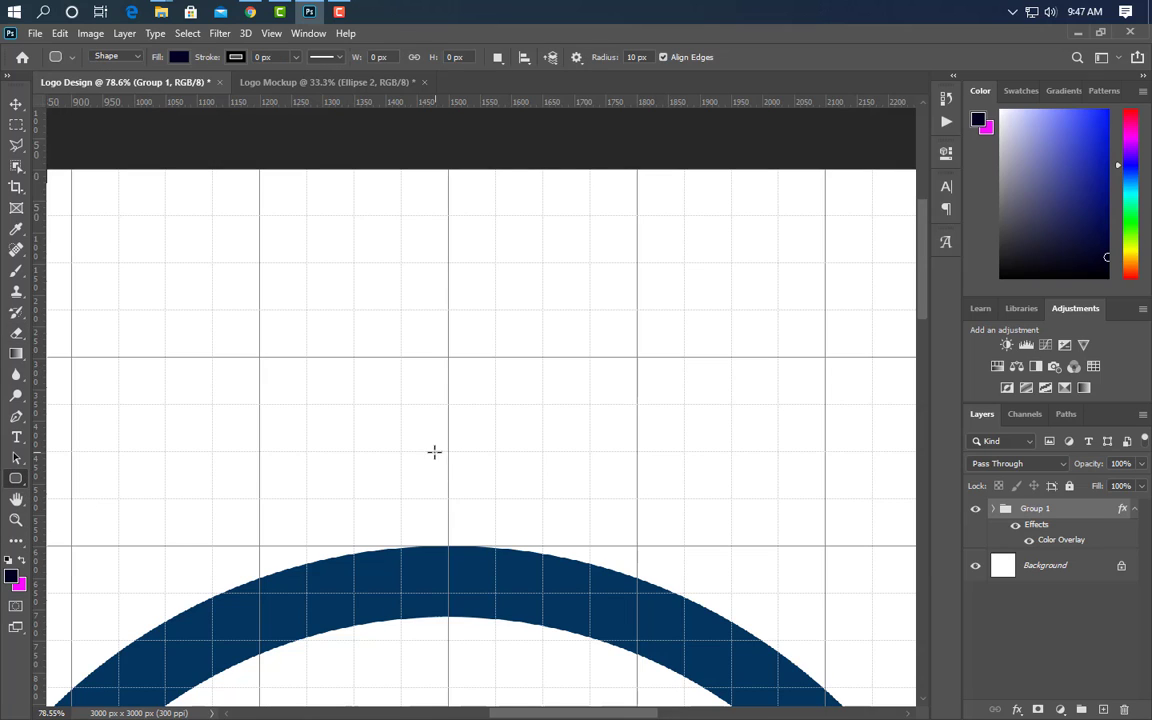
{"action": "left_click_drag", "start_coordinate": [401, 451], "coordinate": [468, 216]}
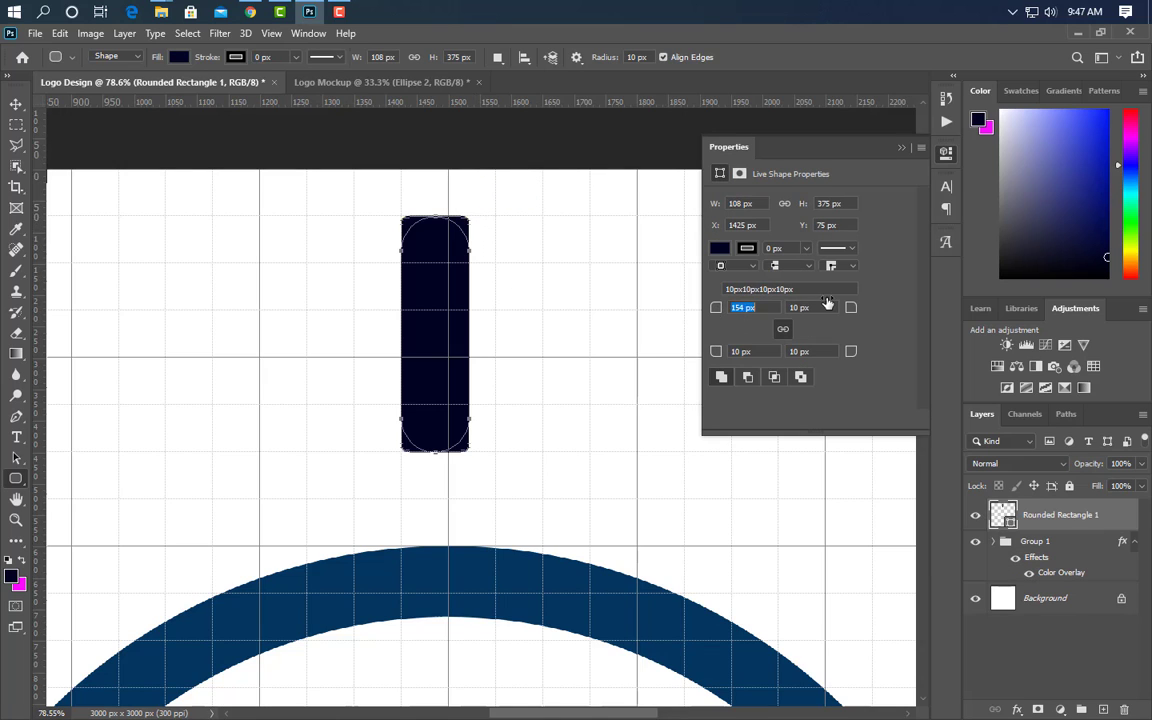
{"action": "left_click", "coordinate": [901, 149]}
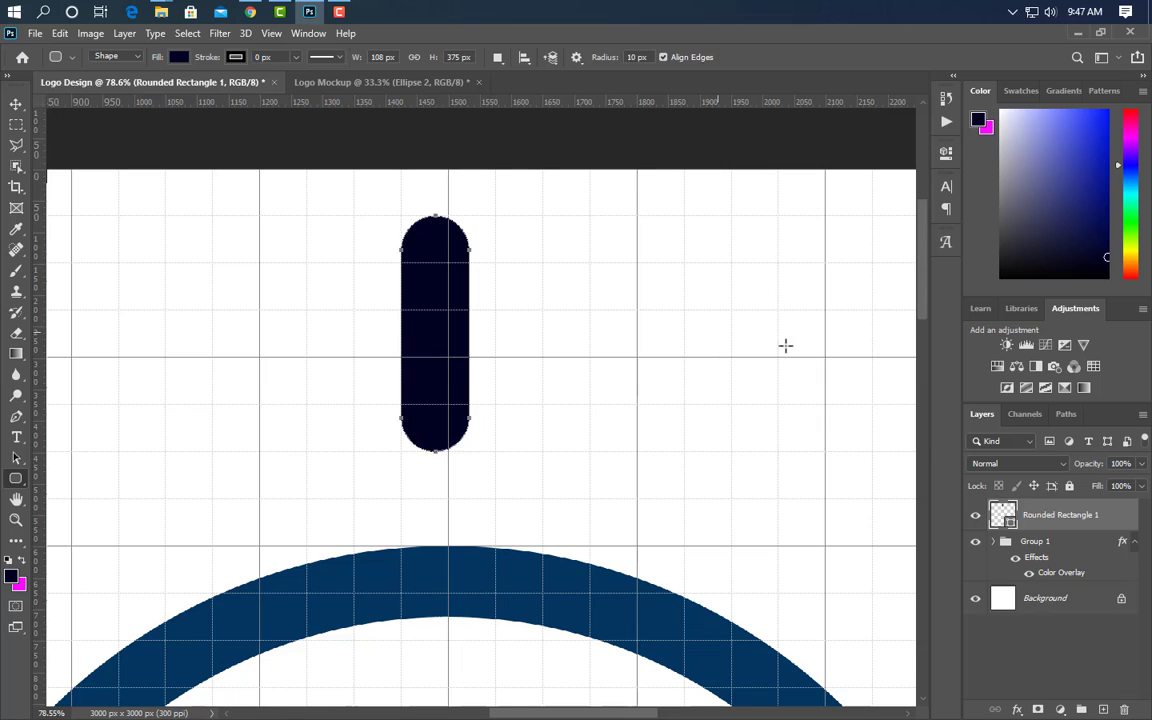
Shift the pill-shaped bar to the right so it is centred on the canvas at X 1500 px
{"action": "left_click", "coordinate": [16, 106]}
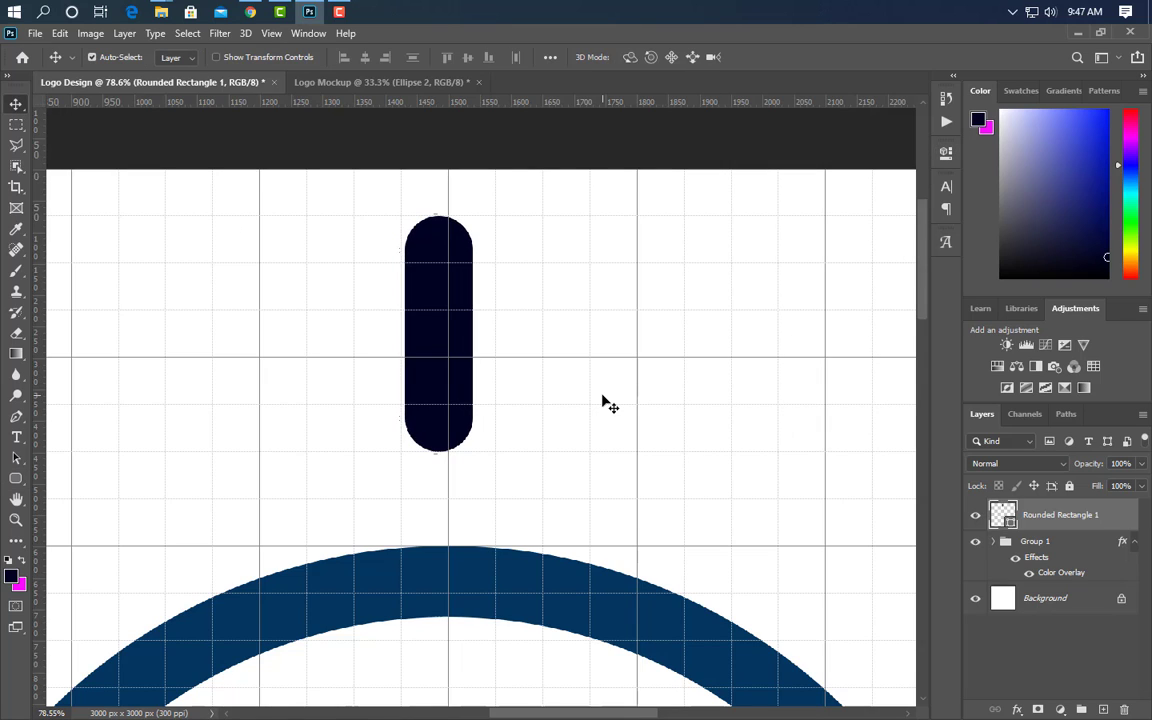
{"action": "key", "text": "ctrl+t"}
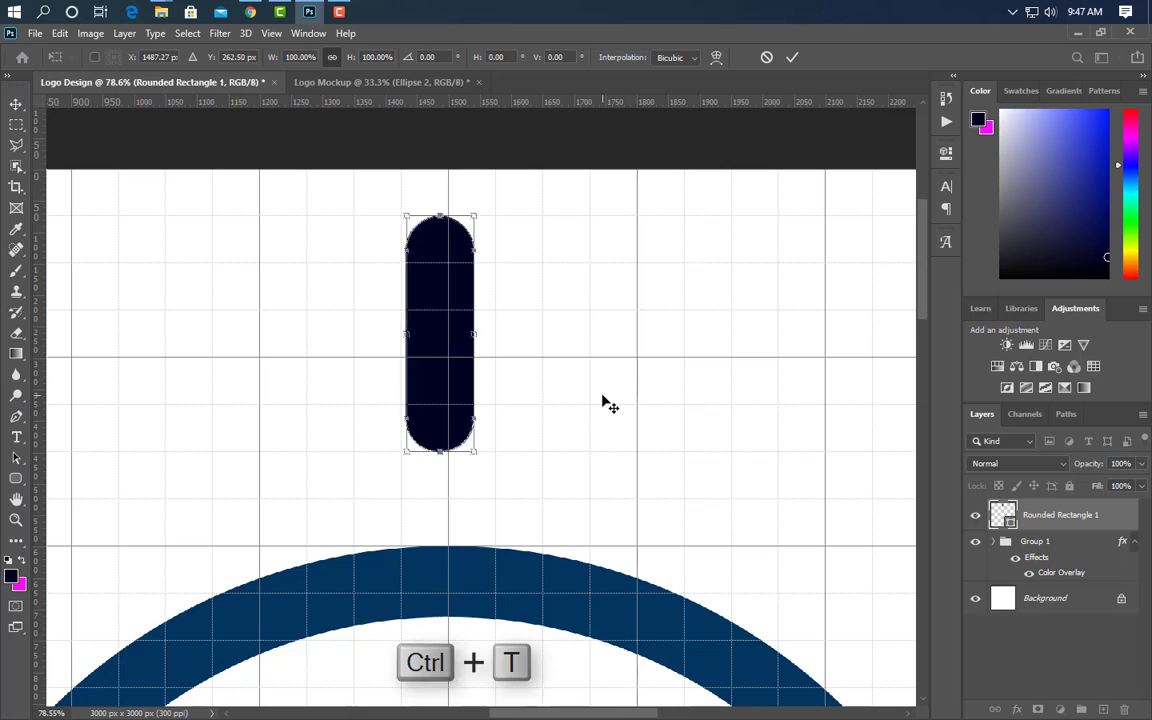
{"action": "key", "text": "Right"}
{"action": "key", "text": "Right"}
{"action": "key", "text": "Right"}
{"action": "key", "text": "Right"}
{"action": "key", "text": "Right"}
{"action": "key", "text": "Right"}
{"action": "key", "text": "Right"}
{"action": "key", "text": "Right"}
{"action": "key", "text": "Right"}
{"action": "key", "text": "Right"}
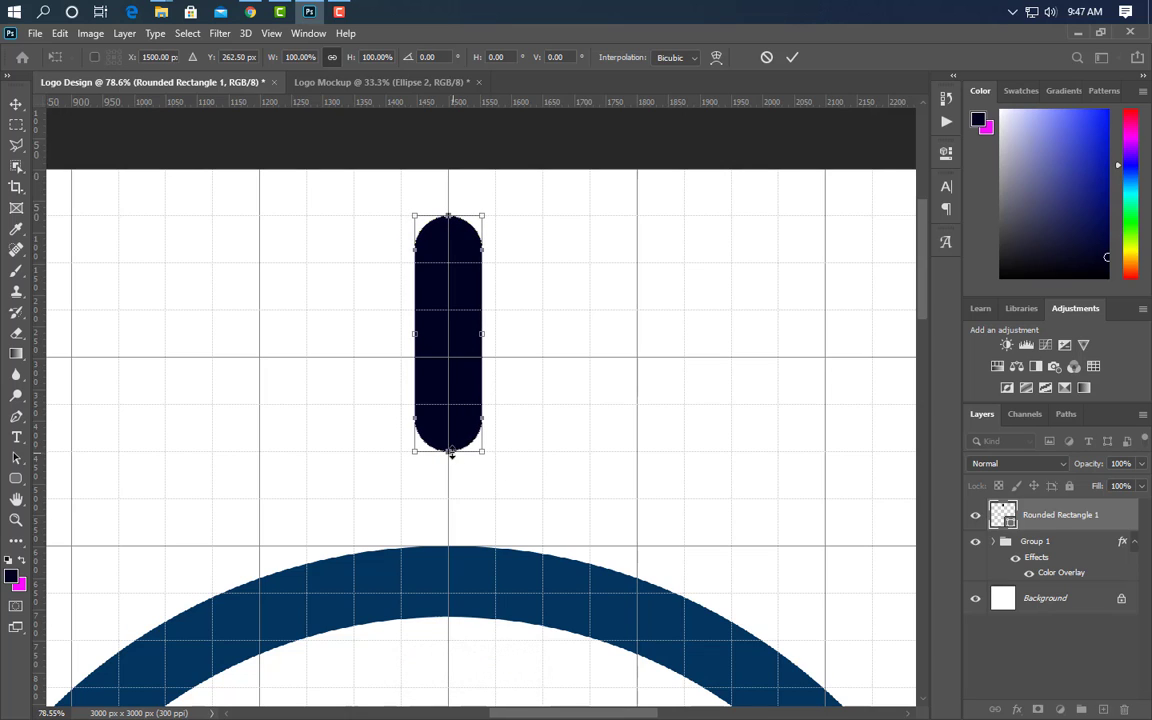
Stretch the bar to about 104.07% height, bringing it closer to the ring with its centre at Y 290.50 px
{"action": "left_click_drag", "start_coordinate": [450, 453], "coordinate": [450, 472]}
{"action": "left_click_drag", "start_coordinate": [448, 215], "coordinate": [448, 228]}
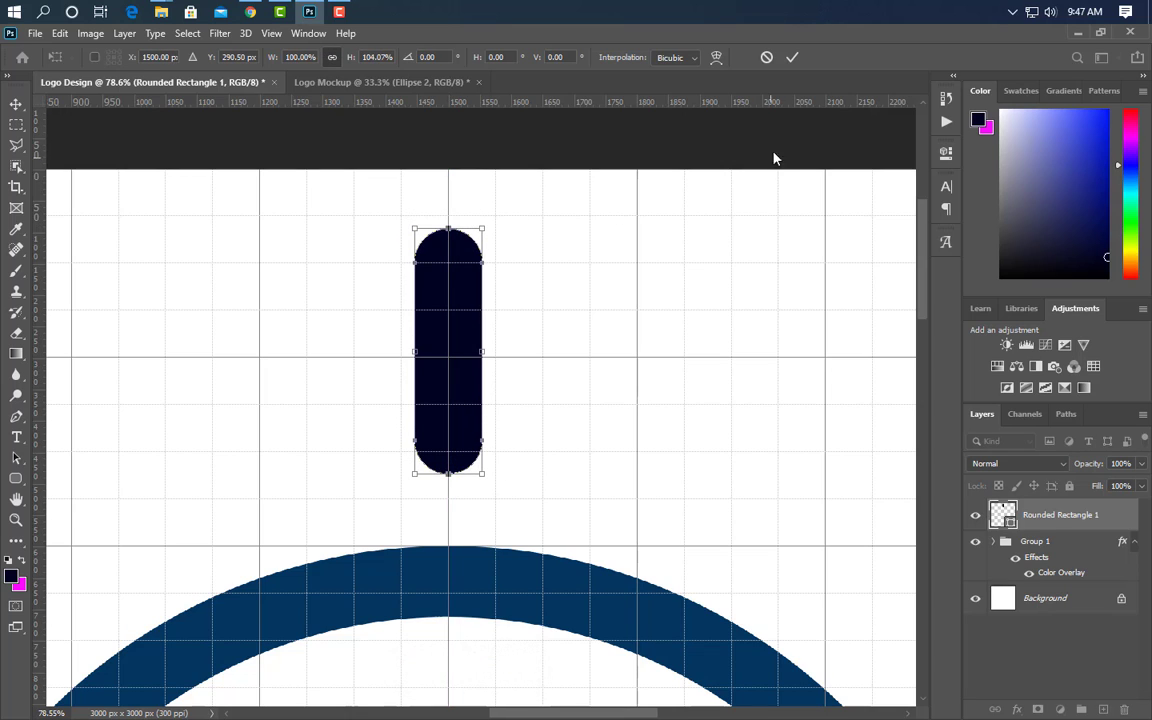
{"action": "left_click", "coordinate": [792, 58]}
Duplicate the bar straight down to below the ring's opening and group both bars
{"action": "key", "text": "ctrl+0"}
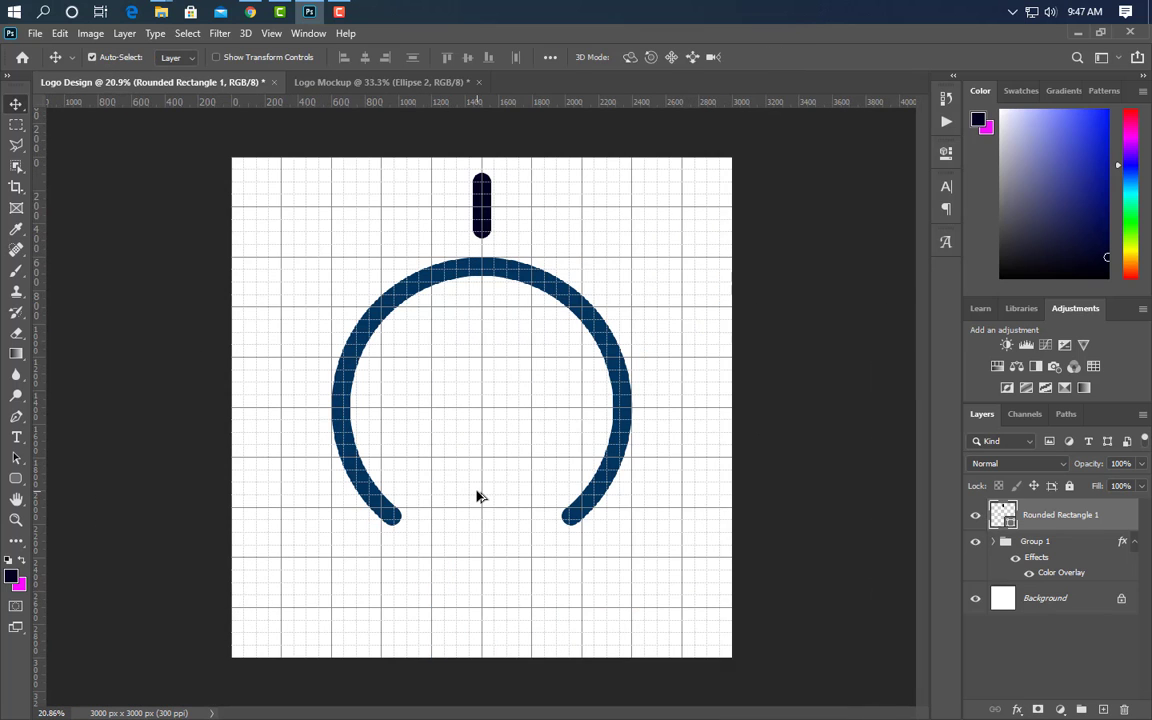
{"action": "left_click_drag", "start_coordinate": [484, 167], "coordinate": [489, 650]}
{"action": "key", "text": "ctrl+0"}
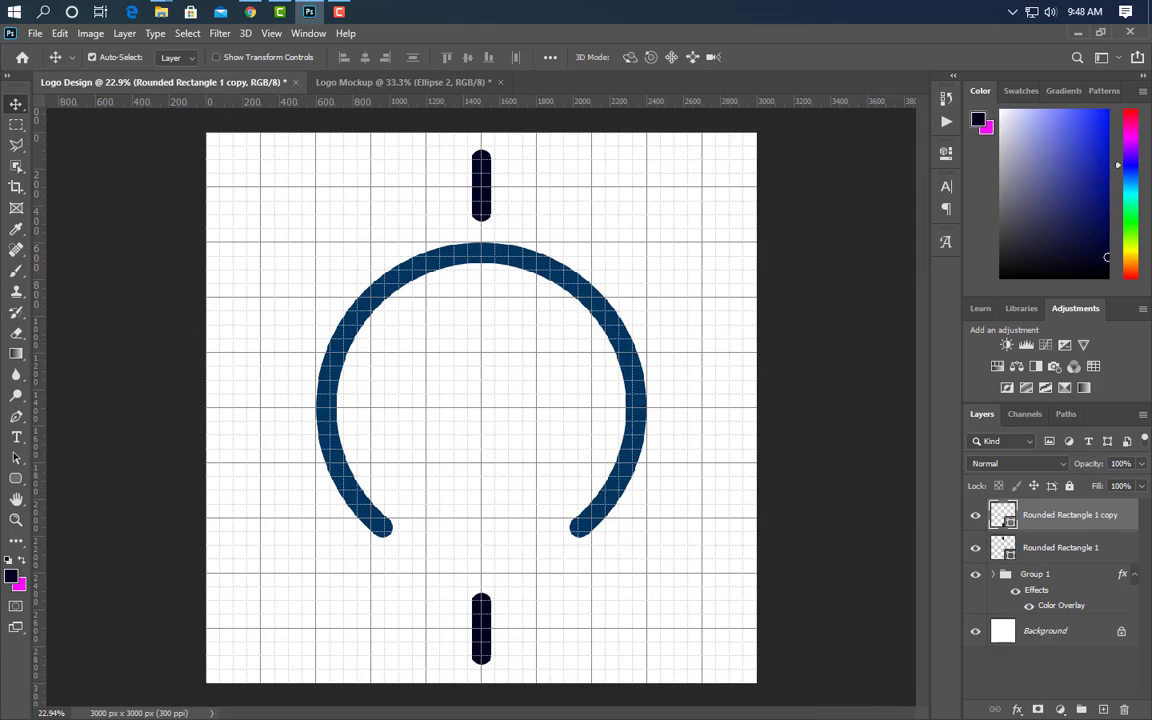
{"action": "left_click", "coordinate": [1078, 561], "text": "ctrl"}
{"action": "left_click", "coordinate": [1083, 710]}
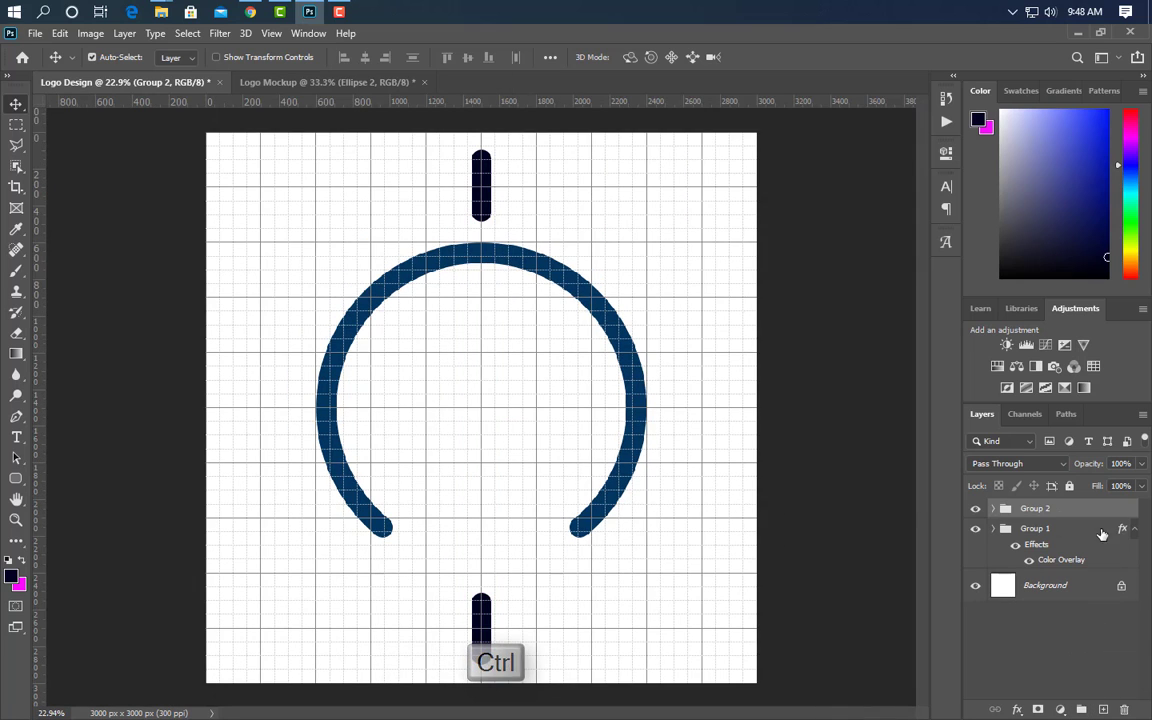
Duplicate the group of two vertical bars and rotate the copy 90° clockwise to place bars on both sides of the ring
{"action": "left_click_drag", "start_coordinate": [1103, 511], "coordinate": [1103, 710]}
{"action": "key", "text": "ctrl+t"}
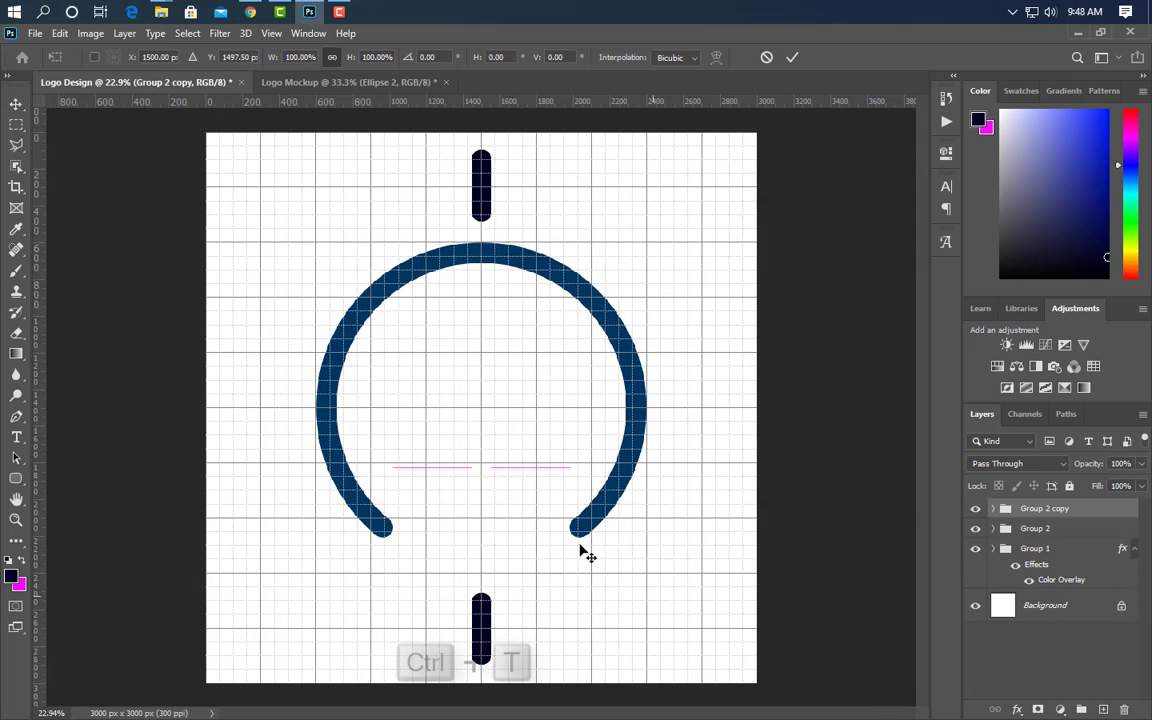
{"action": "right_click", "coordinate": [489, 425]}
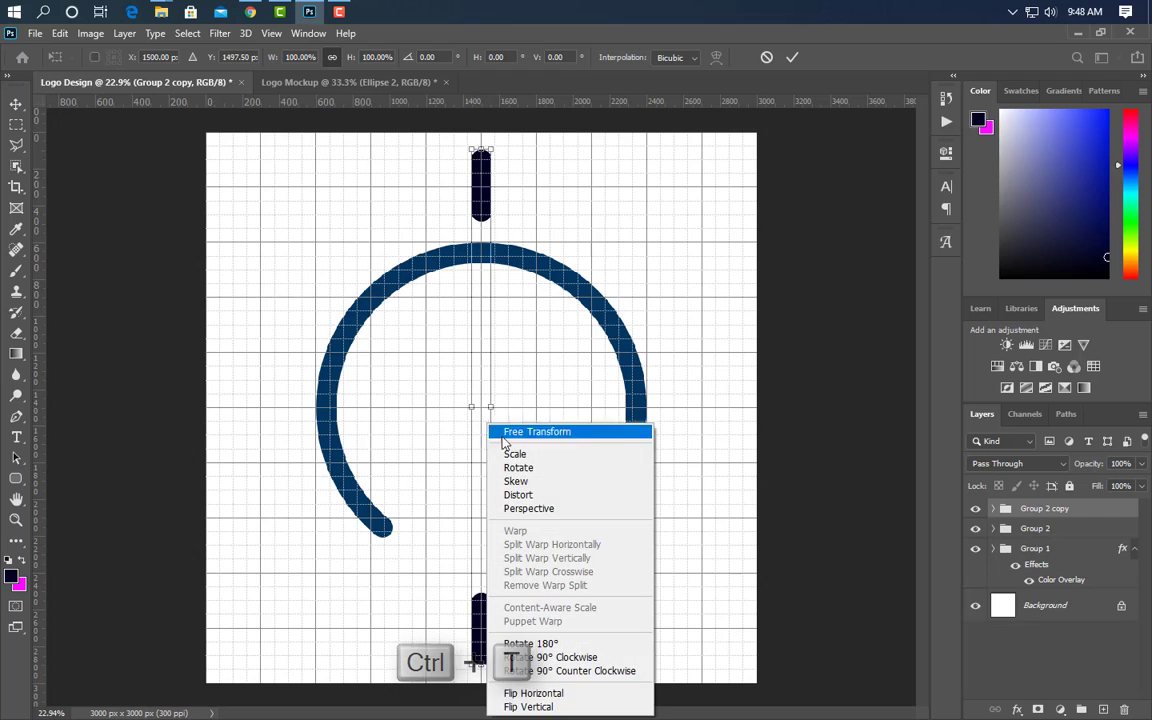
{"action": "left_click", "coordinate": [561, 658]}
{"action": "left_click", "coordinate": [792, 57]}
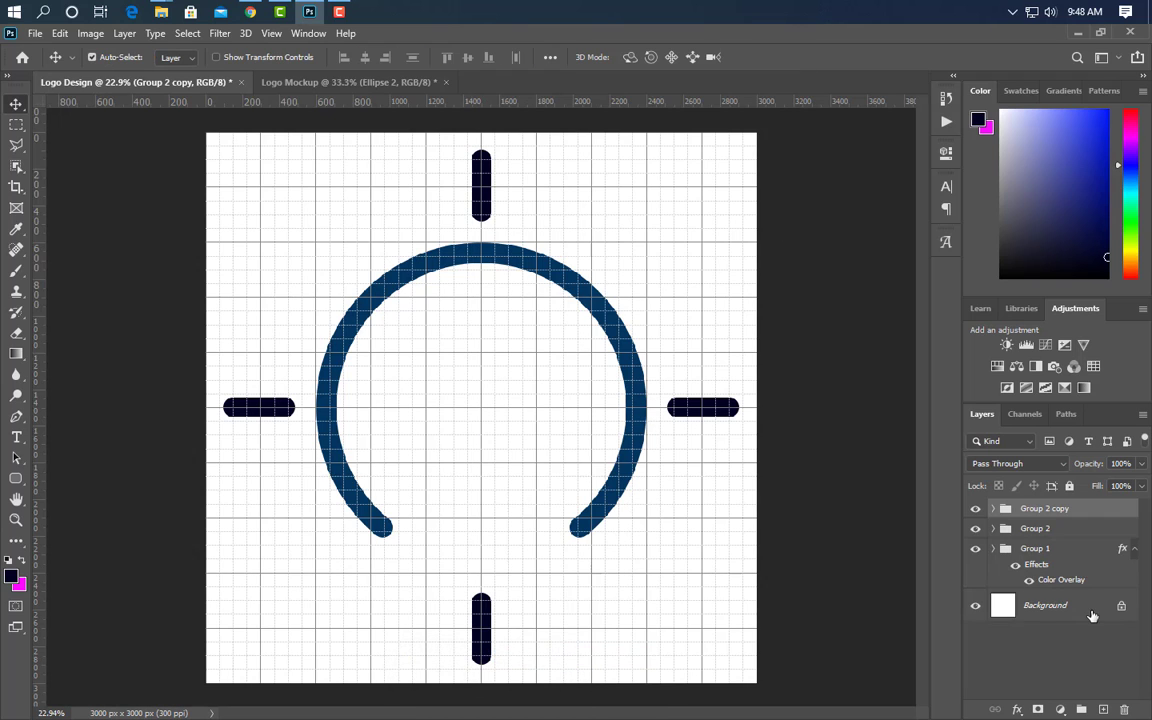
Duplicate the vertical bar group Group 2 and rotate the copy by 45°
{"action": "left_click_drag", "start_coordinate": [1090, 529], "coordinate": [1104, 710]}
{"action": "key", "text": "ctrl+t"}
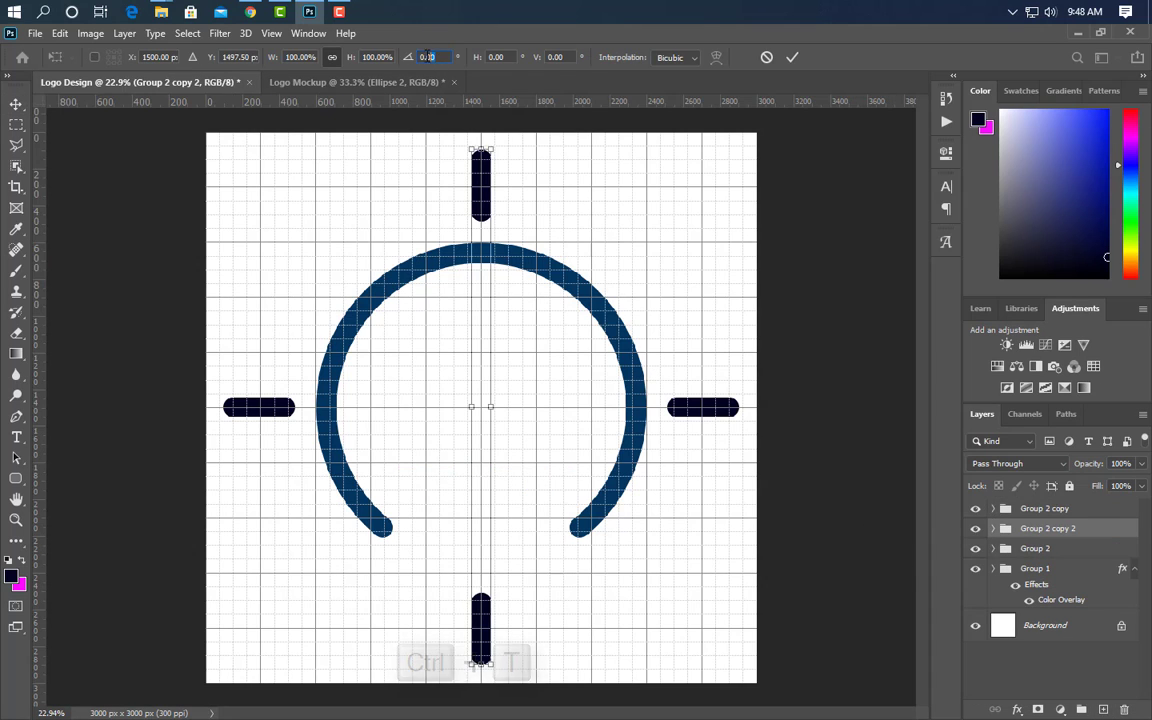
{"action": "left_click", "coordinate": [425, 57]}
{"action": "type", "text": "45"}
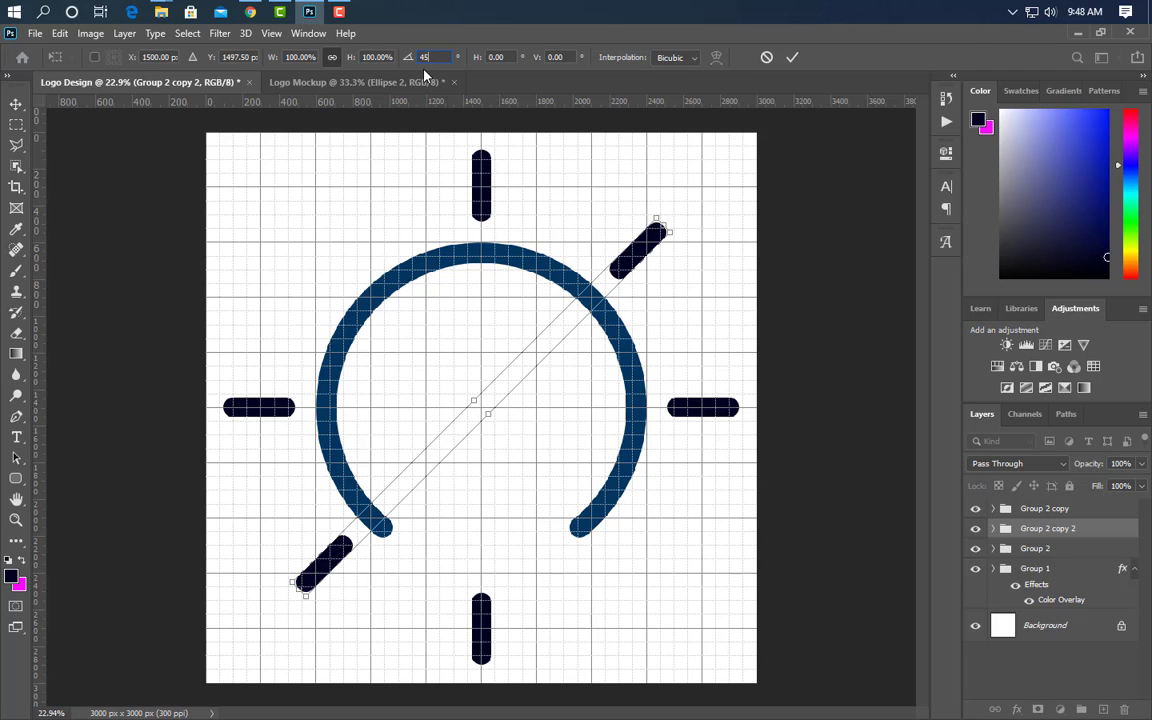
{"action": "left_click", "coordinate": [793, 58]}
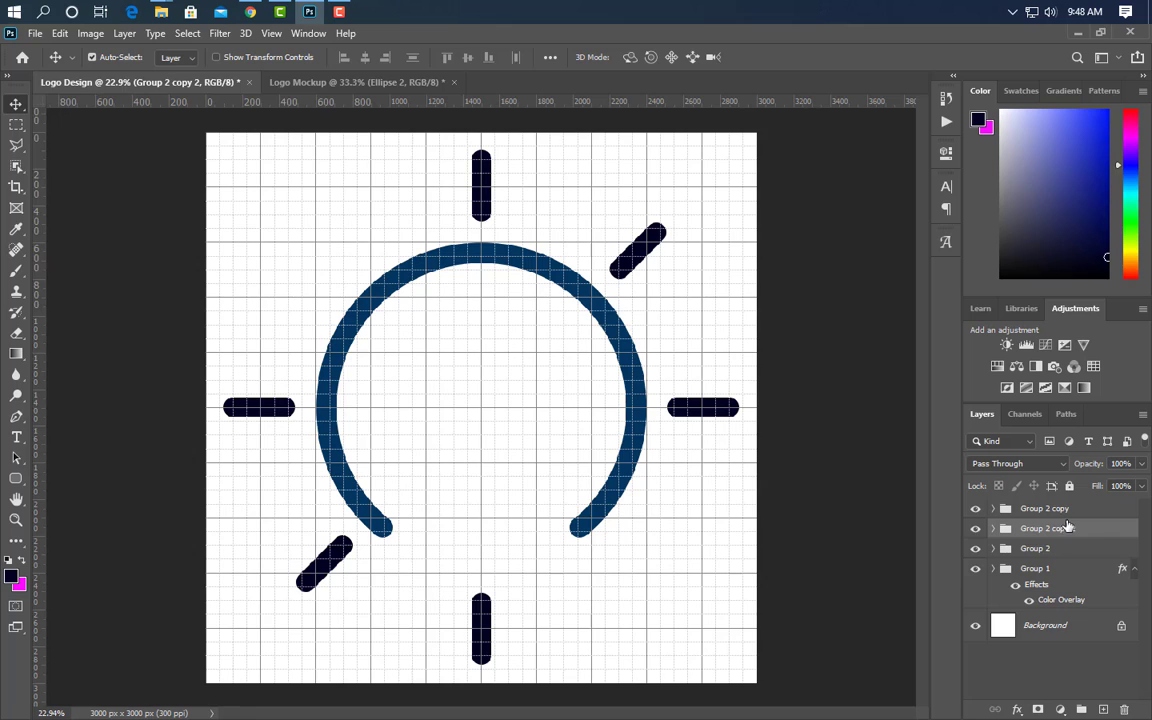
Duplicate the horizontal bar group Group 2 copy and rotate the duplicate by 45° to complete the eight rays
{"action": "left_click_drag", "start_coordinate": [1067, 513], "coordinate": [1102, 707]}
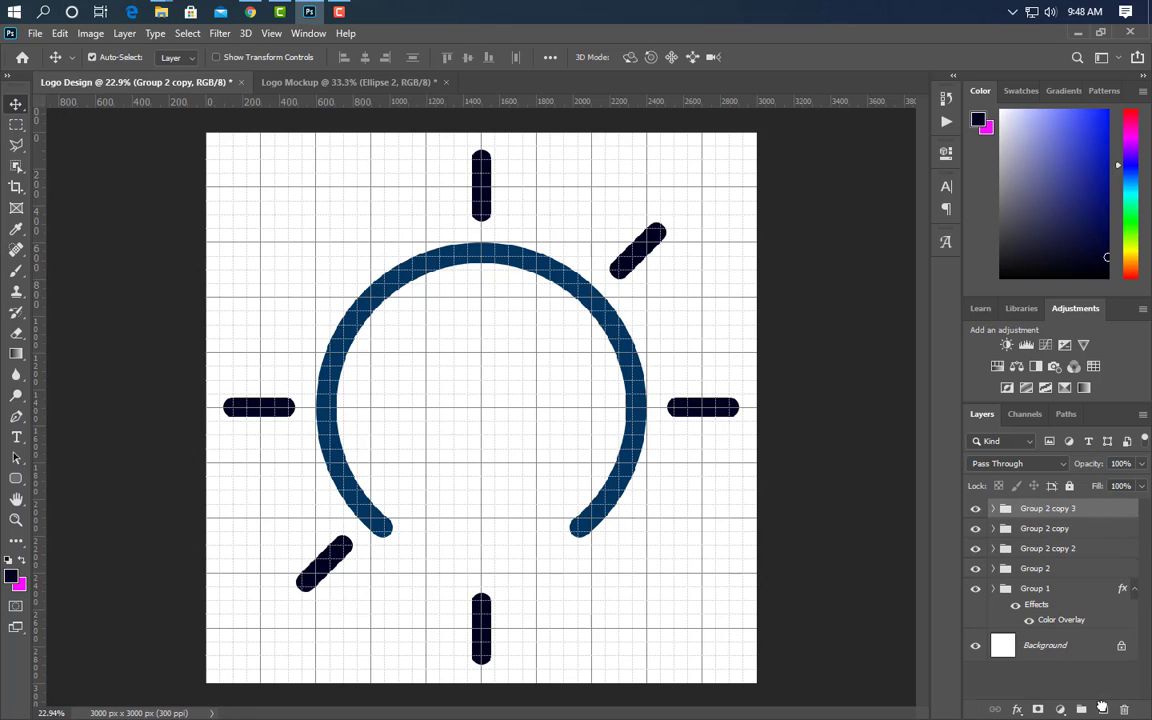
{"action": "key", "text": "ctrl+t"}
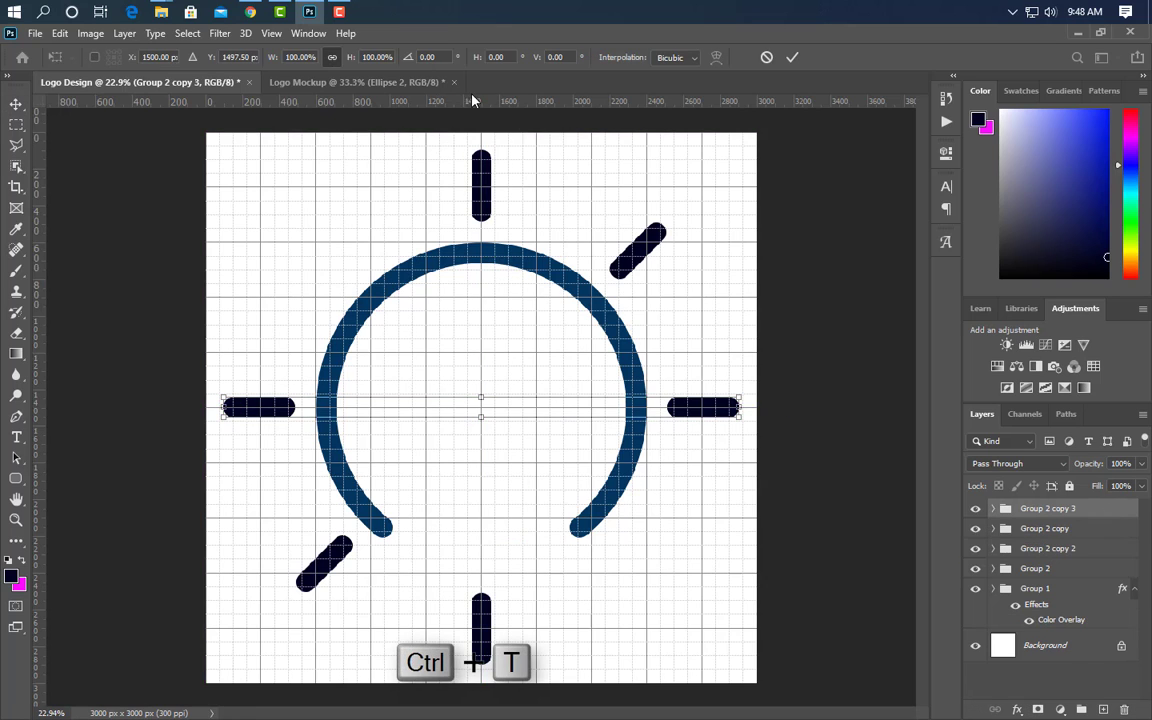
{"action": "left_click", "coordinate": [427, 57]}
{"action": "type", "text": "45"}
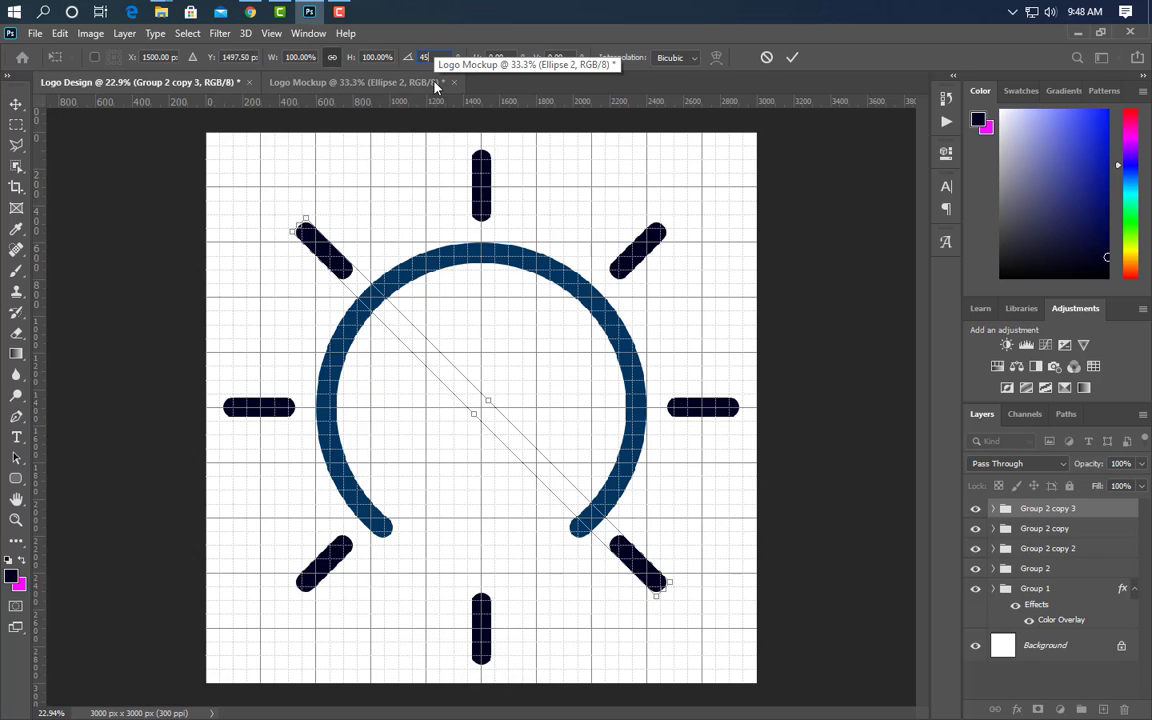
{"action": "left_click", "coordinate": [791, 58]}
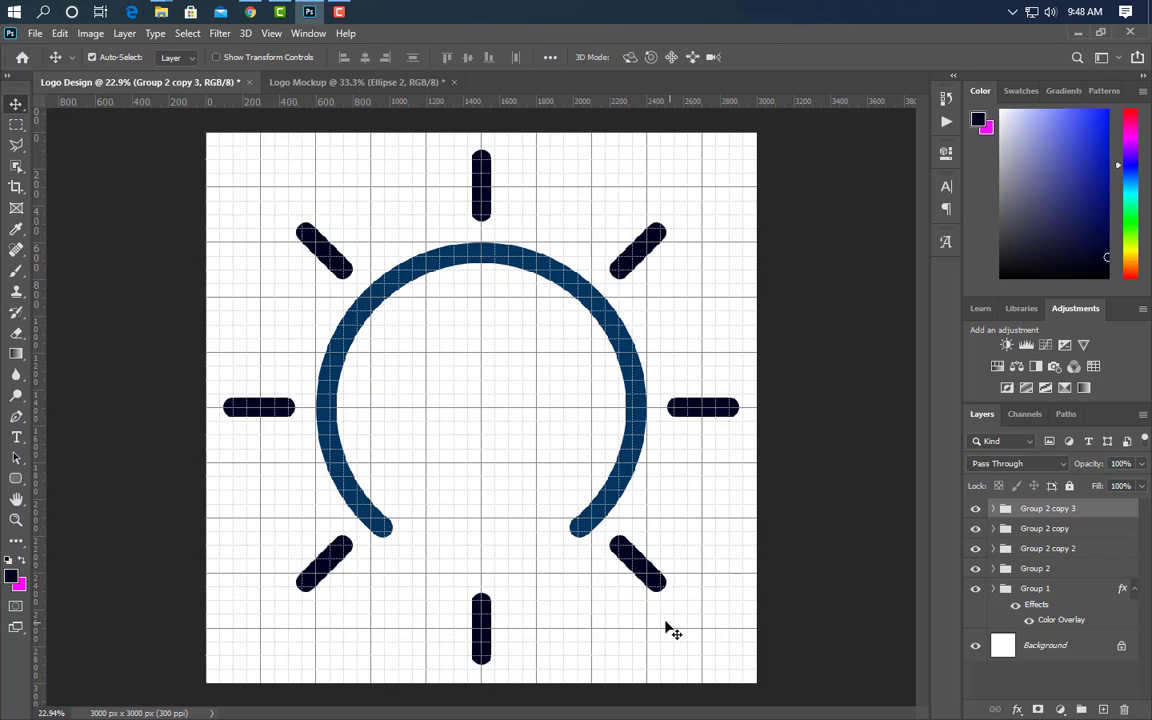
Delete the three rays below the ring: the lower-right, bottom and lower-left bars
{"action": "left_click", "coordinate": [640, 568]}
{"action": "key", "text": "Delete"}
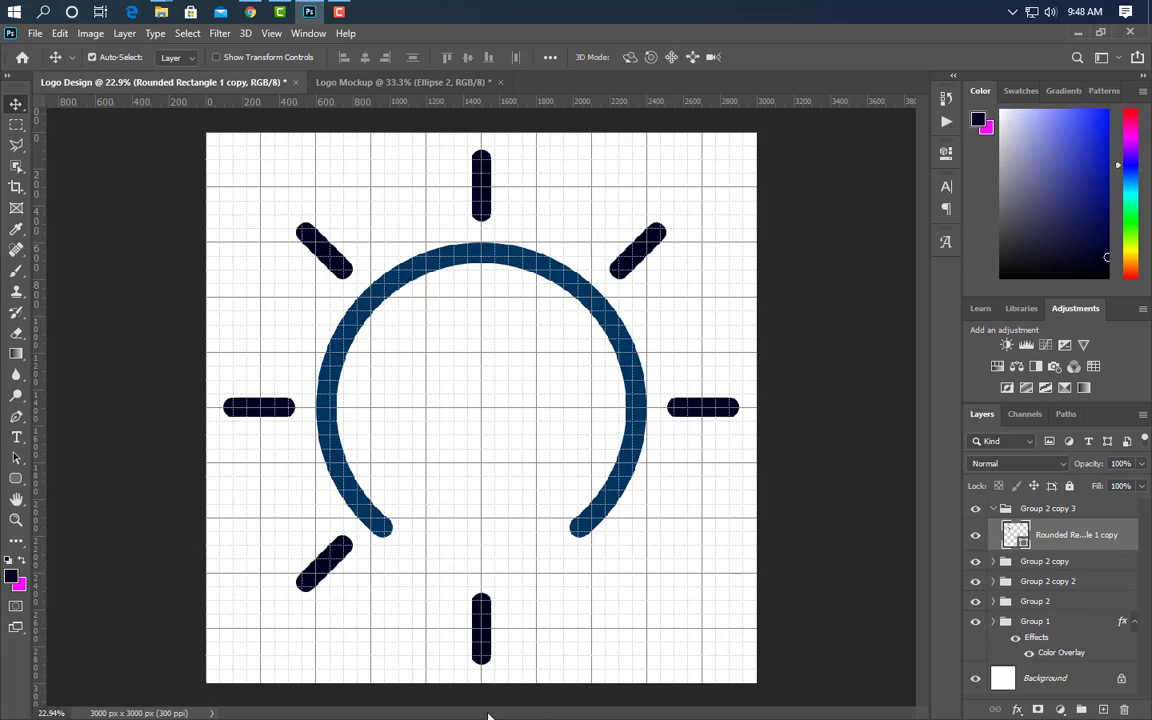
{"action": "left_click", "coordinate": [480, 645]}
{"action": "left_click_drag", "start_coordinate": [1096, 626], "coordinate": [1124, 709]}
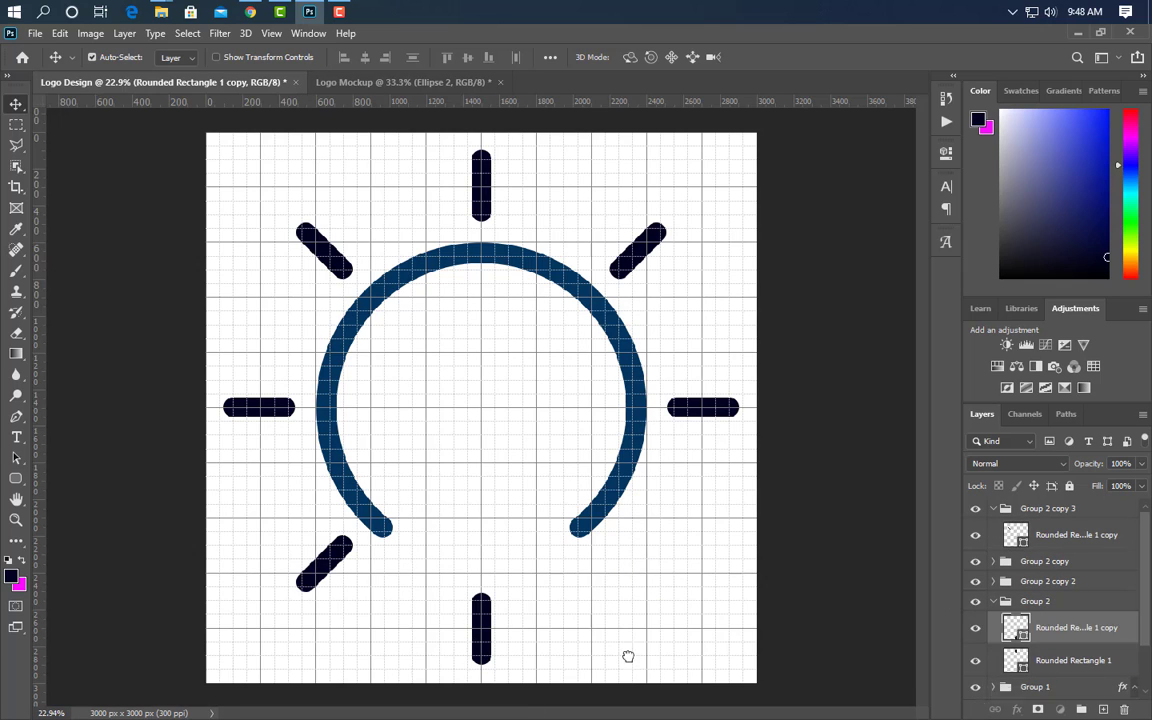
{"action": "left_click", "coordinate": [314, 572]}
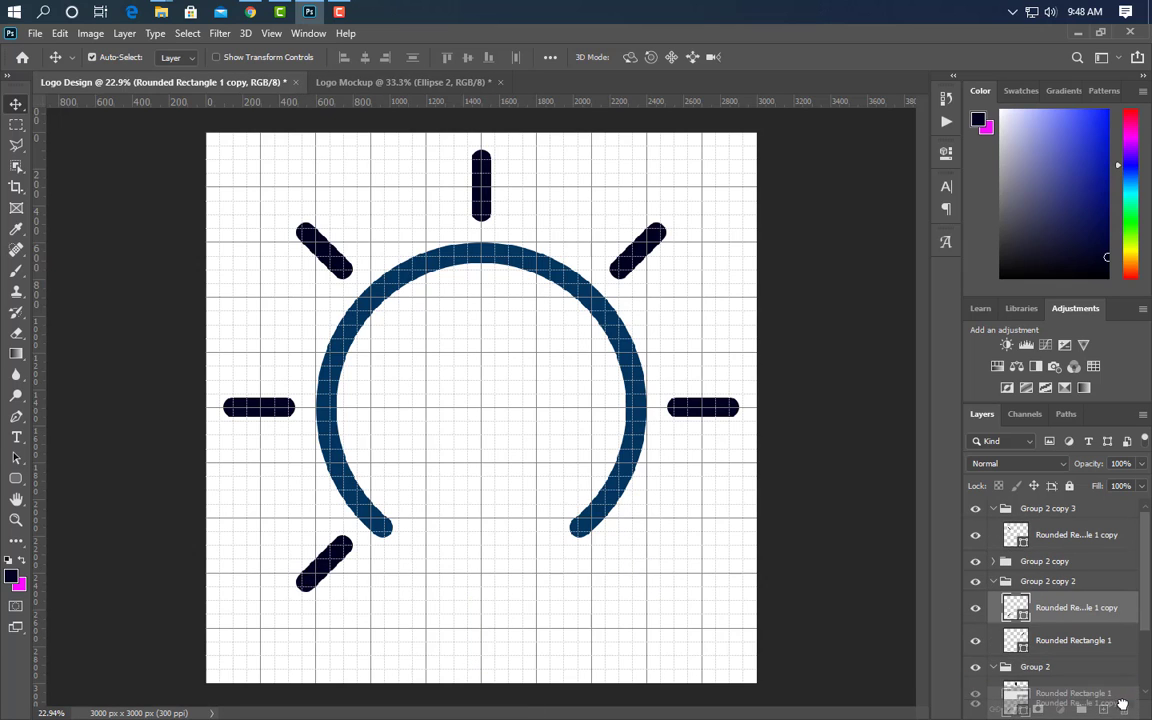
{"action": "key", "text": "Delete"}
Collapse the expanded ray groups and combine all four ray groups into a single group
{"action": "left_click", "coordinate": [994, 582]}
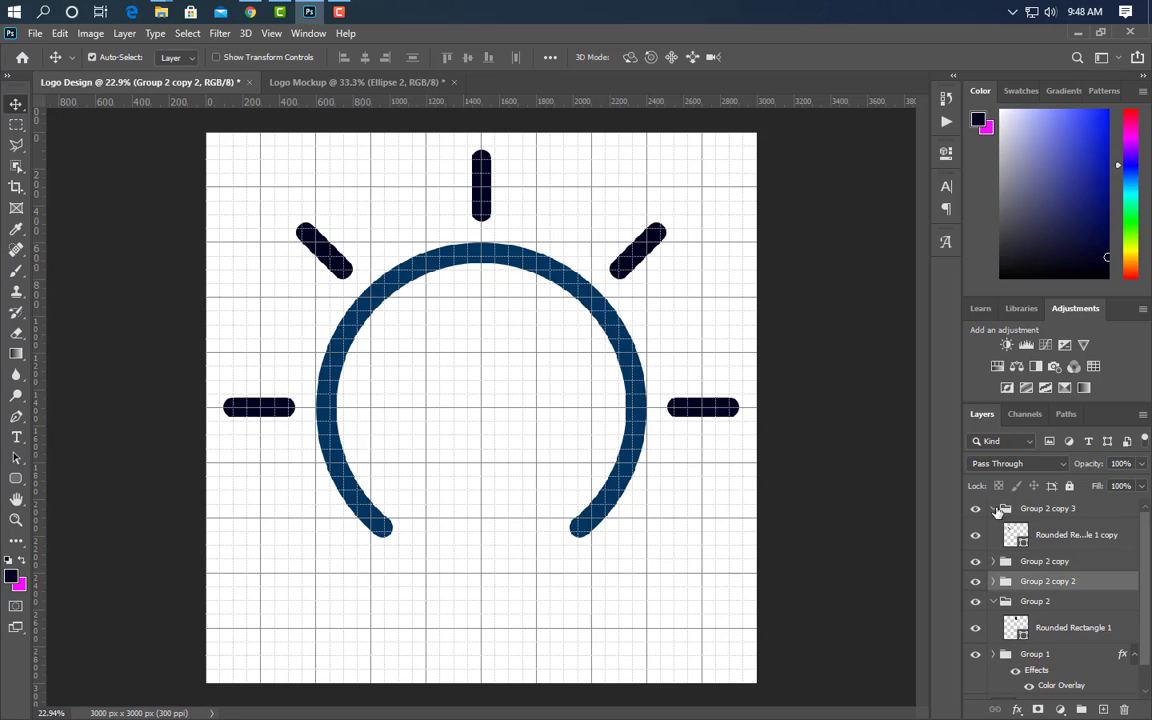
{"action": "left_click", "coordinate": [994, 509]}
{"action": "left_click", "coordinate": [1001, 569]}
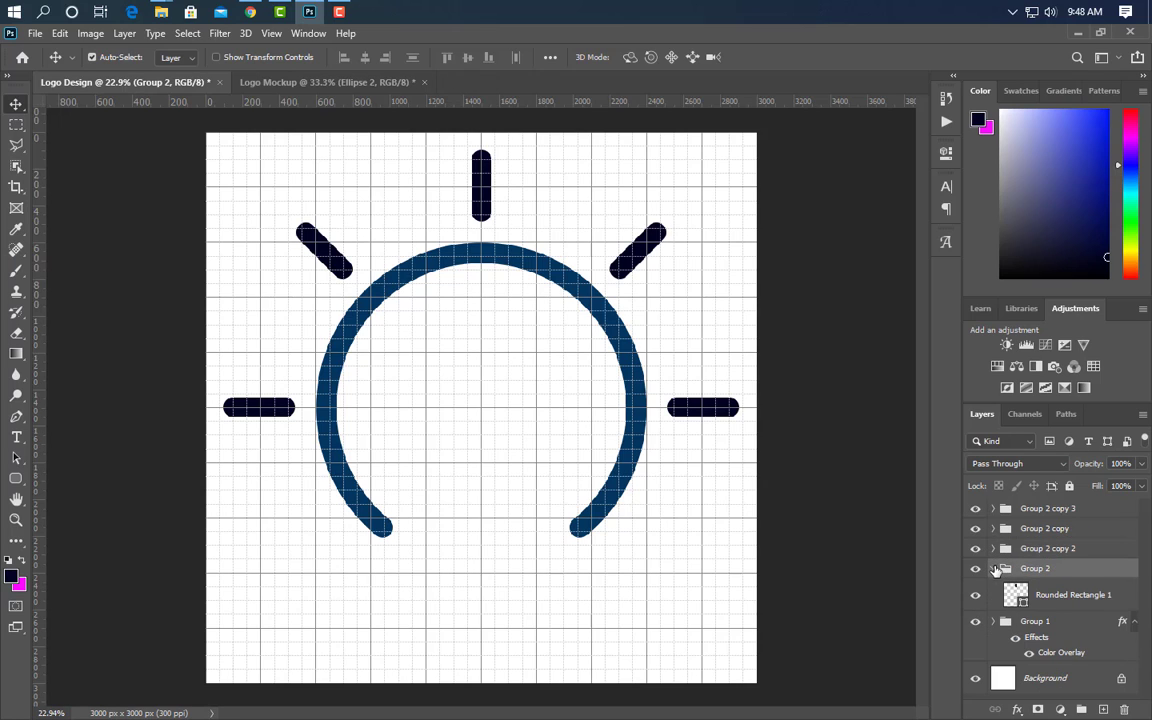
{"action": "left_click", "coordinate": [994, 569]}
{"action": "left_click", "coordinate": [1063, 549], "text": "ctrl"}
{"action": "left_click", "coordinate": [1064, 531], "text": "ctrl"}
{"action": "left_click", "coordinate": [1064, 514], "text": "ctrl"}
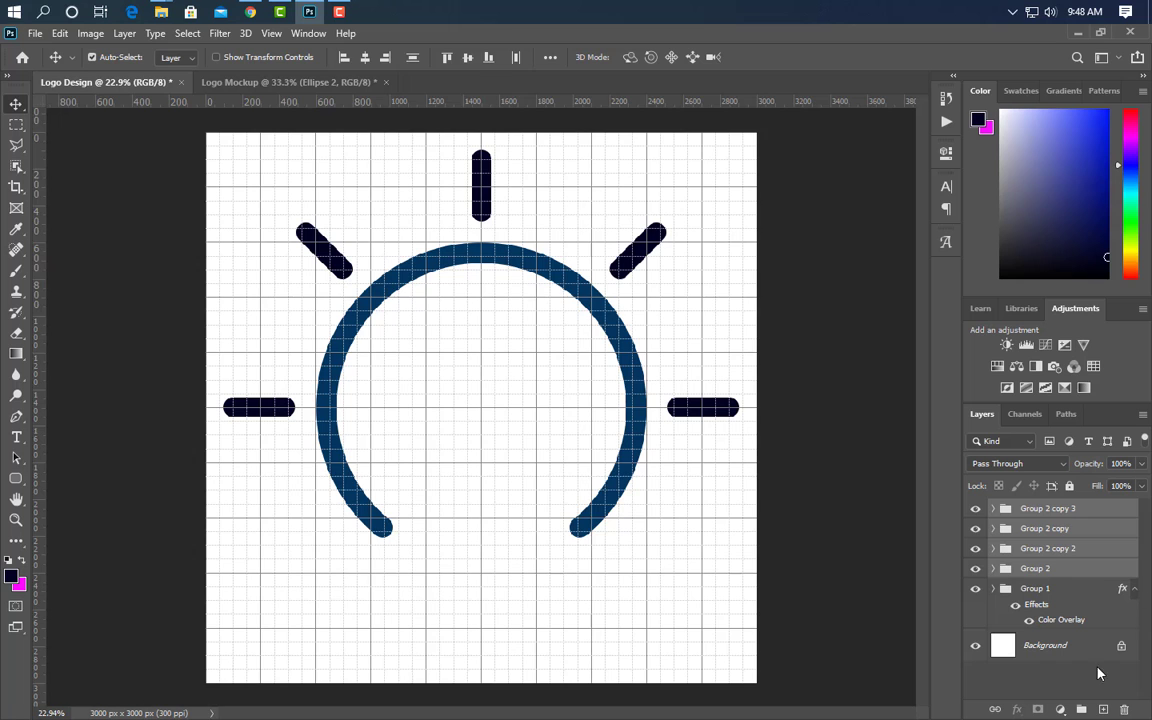
{"action": "left_click", "coordinate": [1084, 708]}
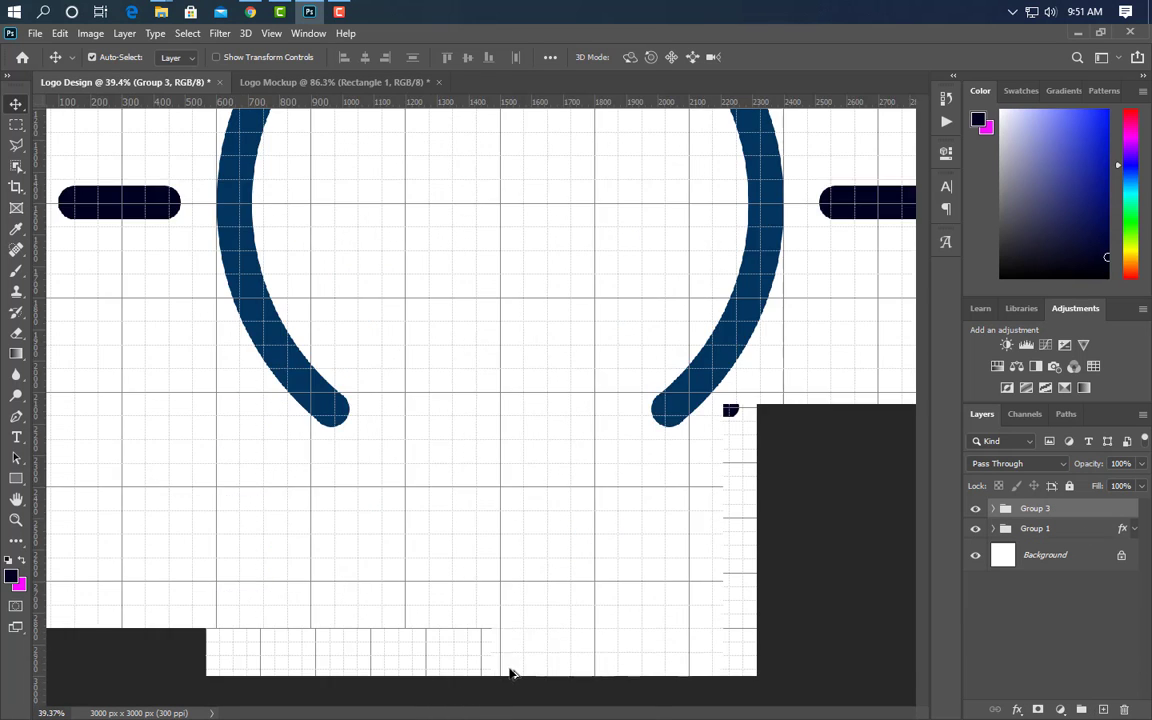
Draw a 376 x 184 px rectangle centred below the open ring and round its two lower corners by 130 px
{"action": "scroll", "coordinate": [509, 674], "scroll_direction": "up", "scroll_amount": 6}
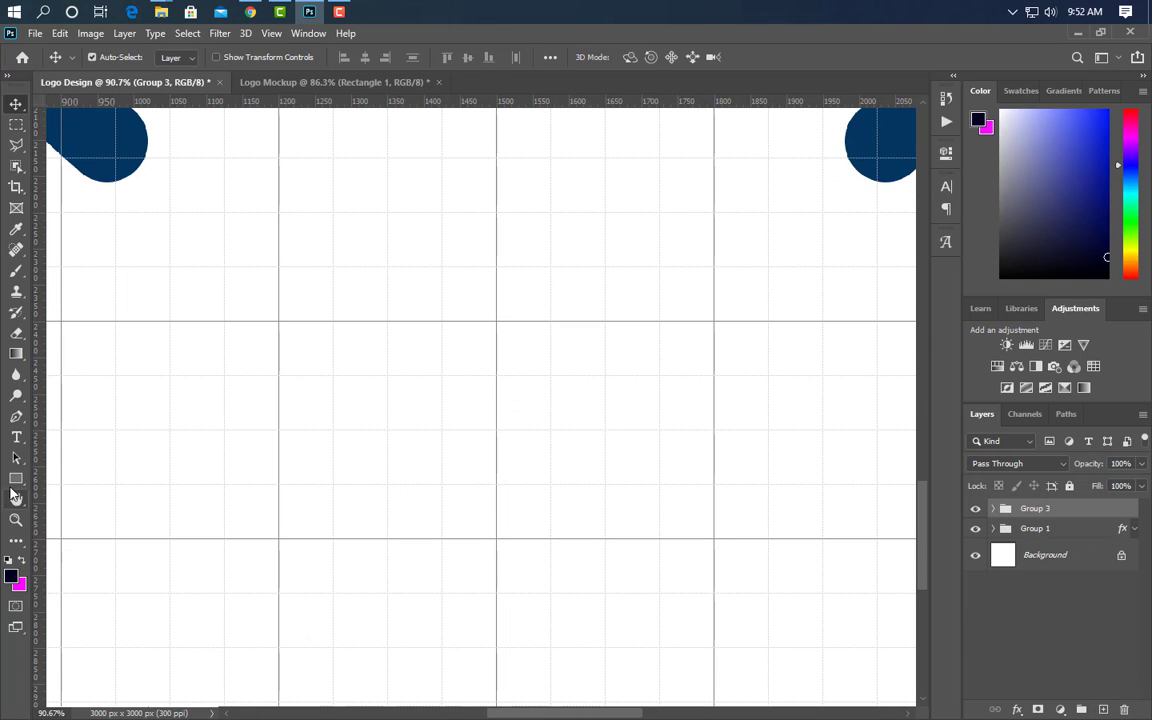
{"action": "left_click", "coordinate": [16, 481]}
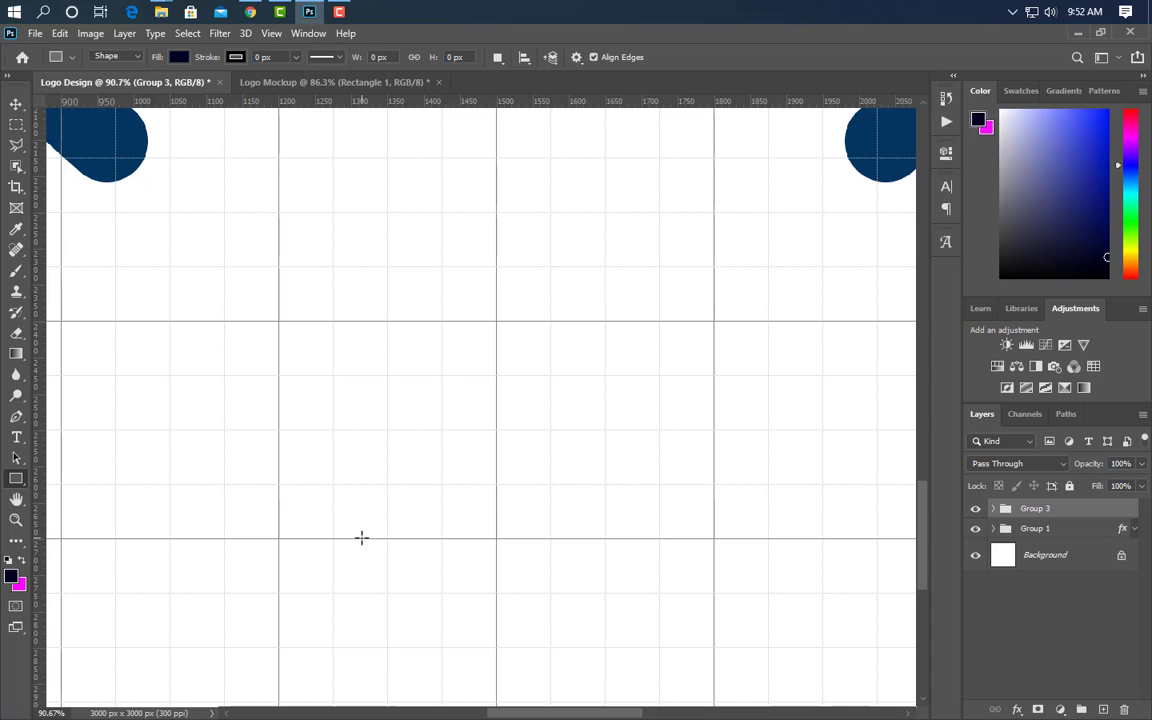
{"action": "left_click_drag", "start_coordinate": [361, 538], "coordinate": [634, 407]}
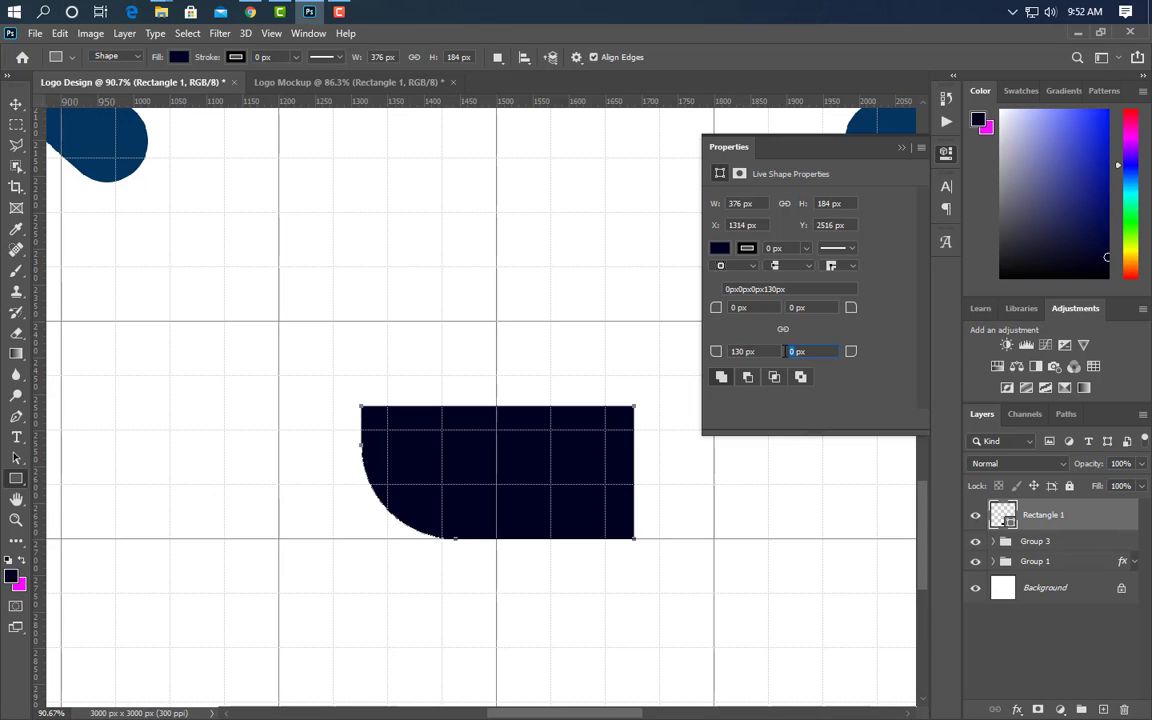
{"action": "left_click", "coordinate": [901, 149]}
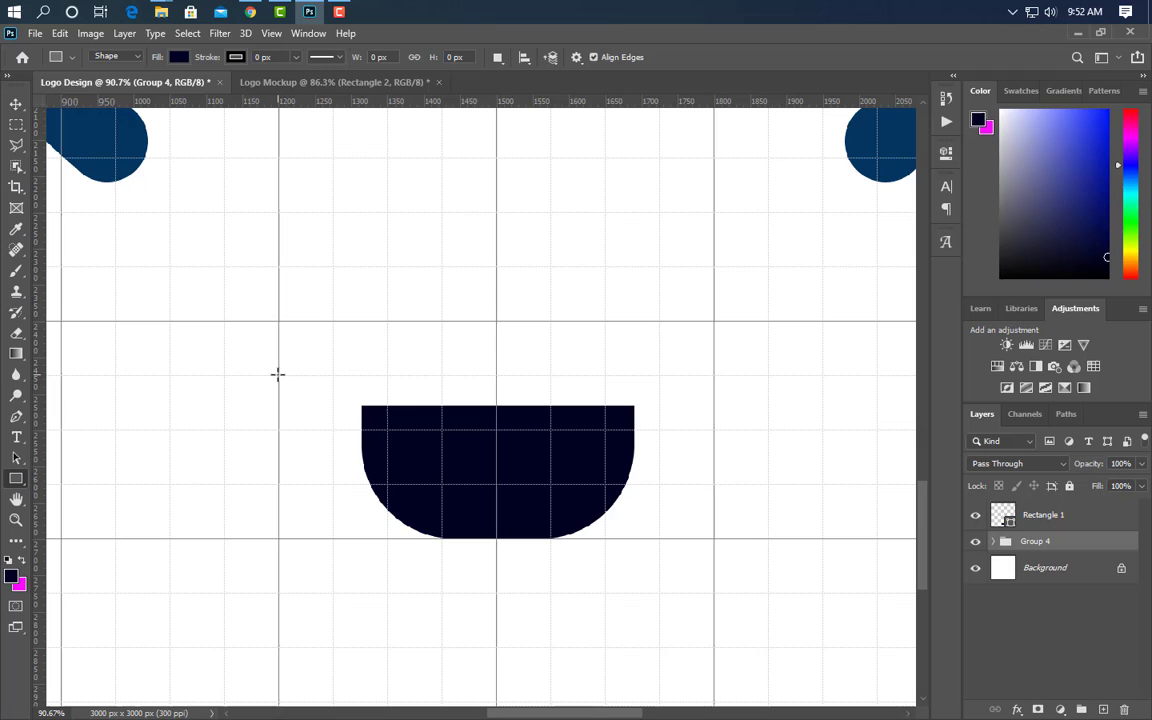
Draw a 600 x 90 px bar with fully rounded ends above the base piece and duplicate it upward to make three stacked bars
{"action": "left_click_drag", "start_coordinate": [278, 374], "coordinate": [714, 309]}
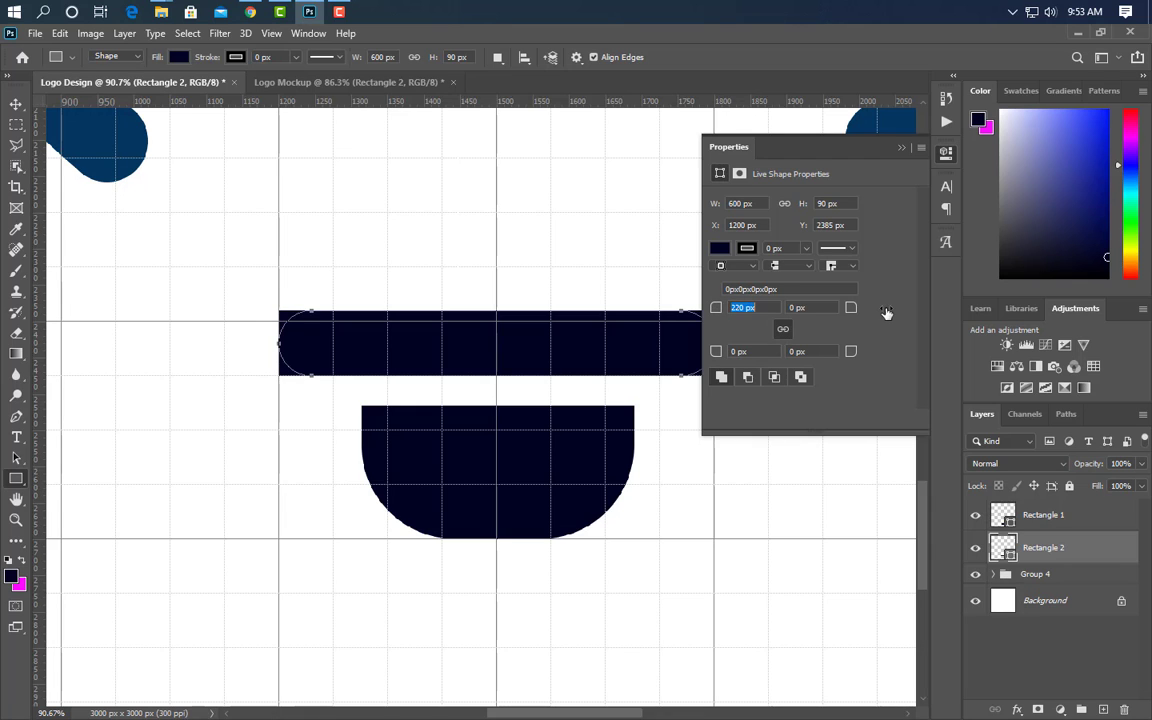
{"action": "left_click", "coordinate": [905, 148]}
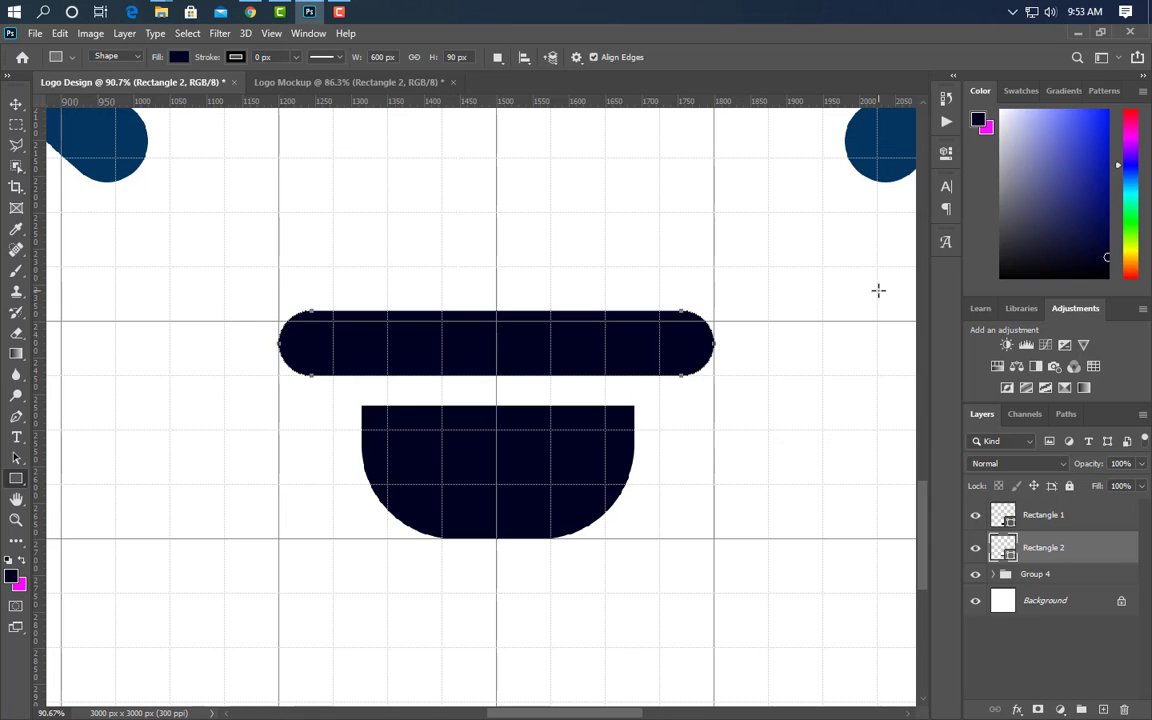
{"action": "left_click", "coordinate": [16, 104]}
{"action": "left_click_drag", "start_coordinate": [543, 273], "coordinate": [535, 158]}
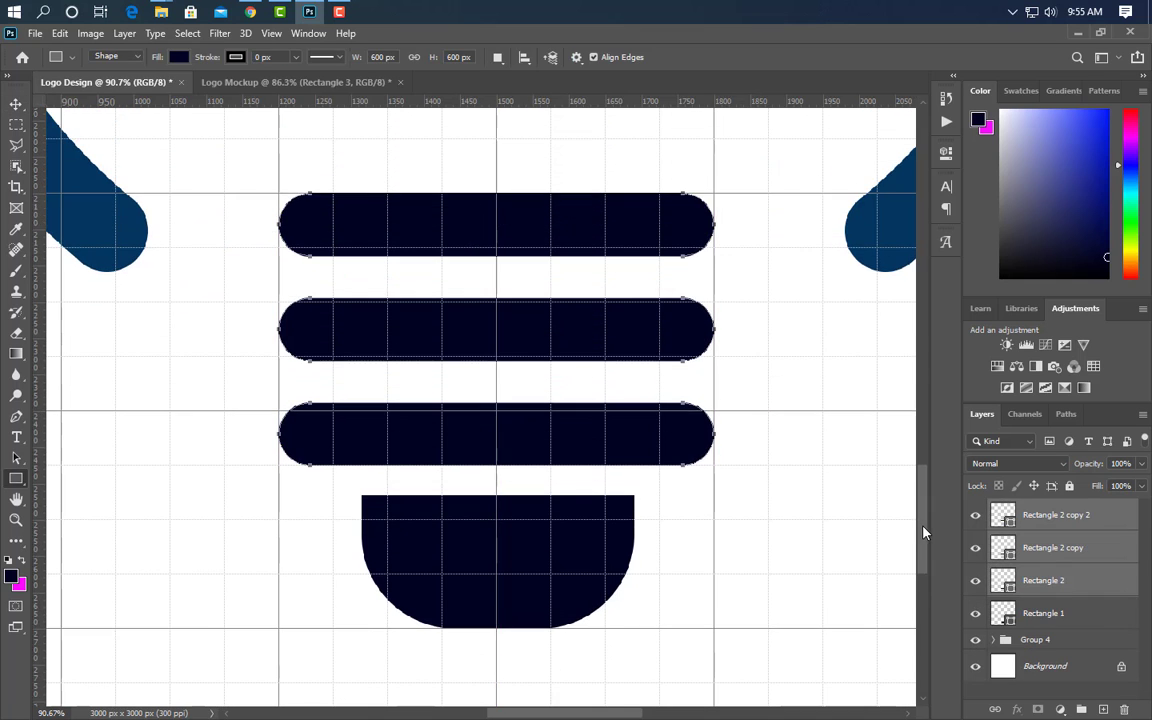
Draw a thin vertical bar standing on the uppermost rounded bar at the centre line and rotate it by -5°
{"action": "left_click_drag", "start_coordinate": [921, 533], "coordinate": [927, 465]}
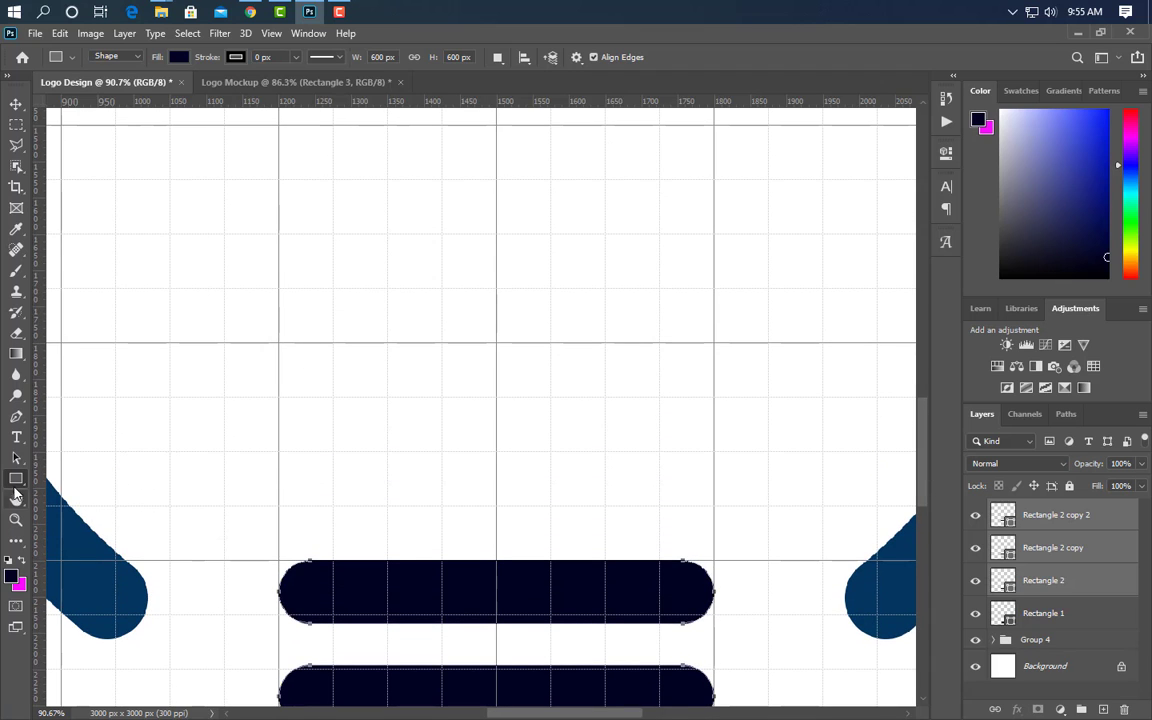
{"action": "left_click_drag", "start_coordinate": [517, 412], "coordinate": [515, 566]}
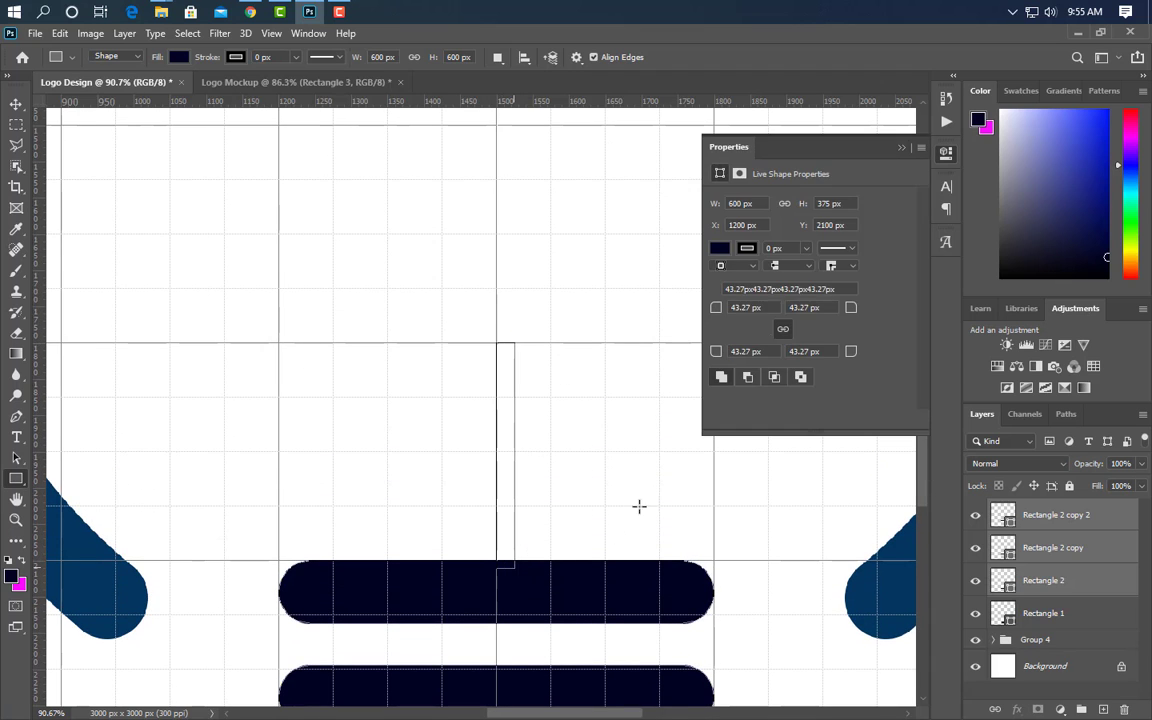
{"action": "left_click", "coordinate": [903, 148]}
{"action": "key", "text": "ctrl+t"}
{"action": "left_click_drag", "start_coordinate": [535, 327], "coordinate": [343, 127]}
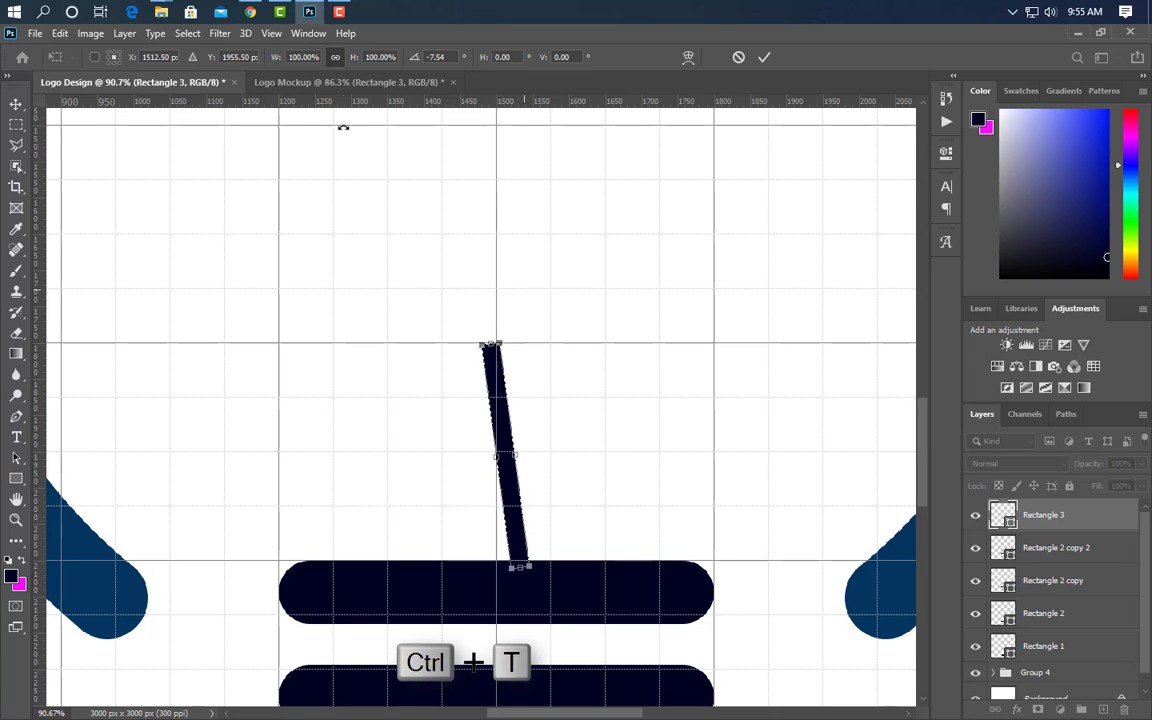
{"action": "left_click", "coordinate": [438, 57]}
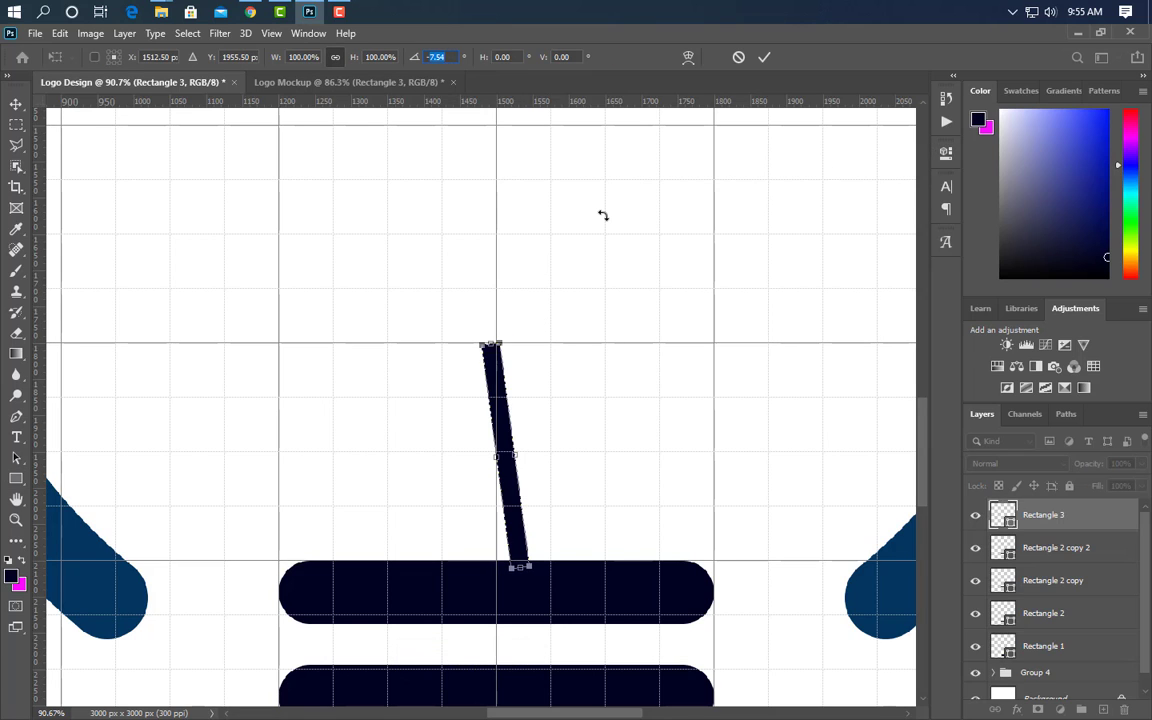
{"action": "type", "text": "-5"}
{"action": "key", "text": "Return"}
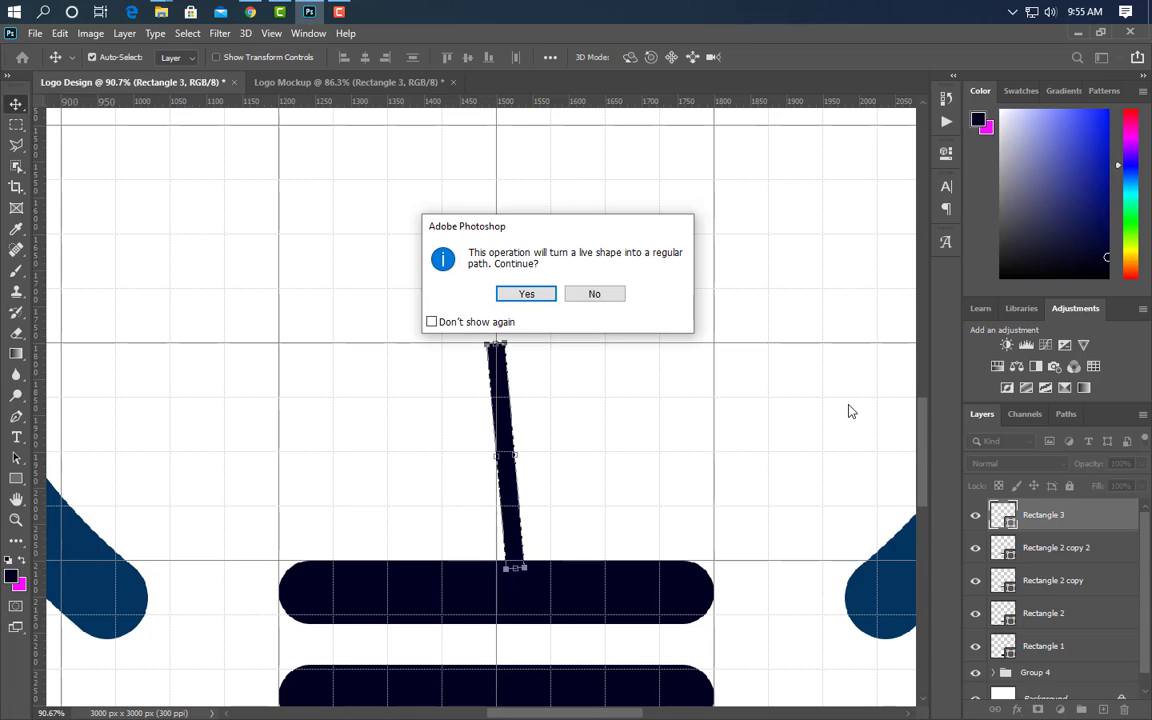
{"action": "left_click", "coordinate": [528, 295]}
Nudge the tilted thin bar left of the vertical centre line
{"action": "key", "text": "shift+Left"}
{"action": "key", "text": "shift+Left"}
{"action": "key", "text": "shift+Left"}
{"action": "key", "text": "shift+Left"}
{"action": "key", "text": "shift+Left"}
{"action": "key", "text": "shift+Left"}
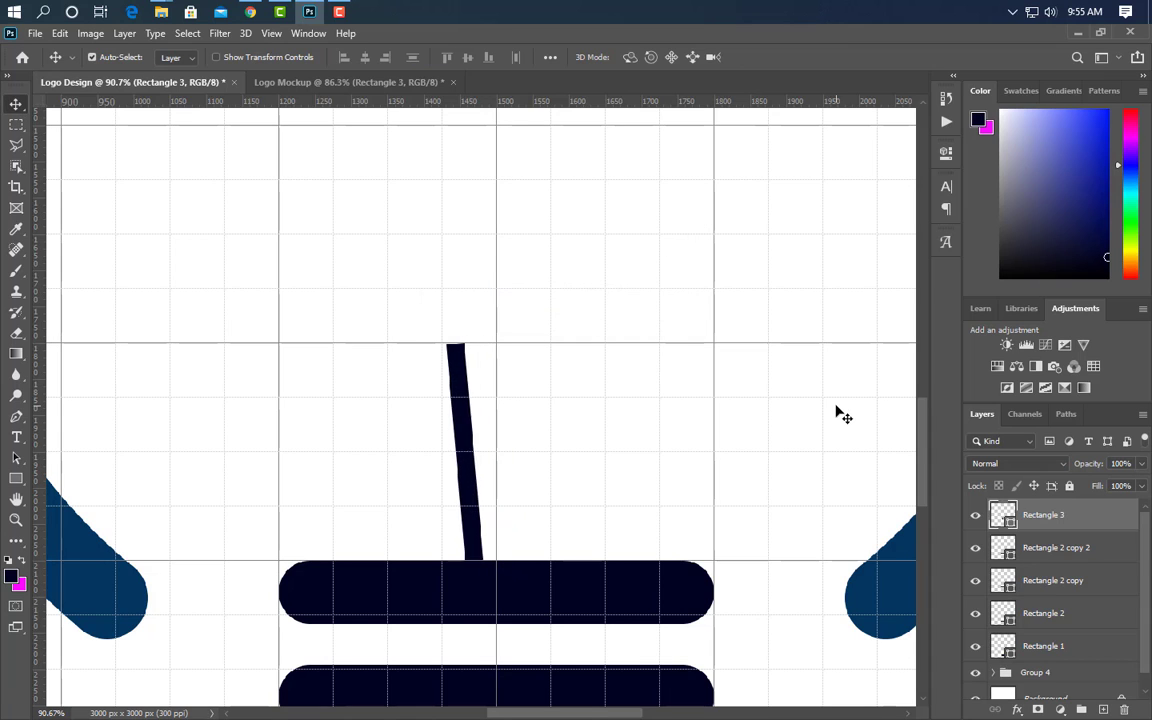
Draw a 150 x 27 px horizontal bar on top of the tilted bar, ending at the centre line
{"action": "key", "text": "u"}
{"action": "left_click_drag", "start_coordinate": [497, 343], "coordinate": [380, 324]}
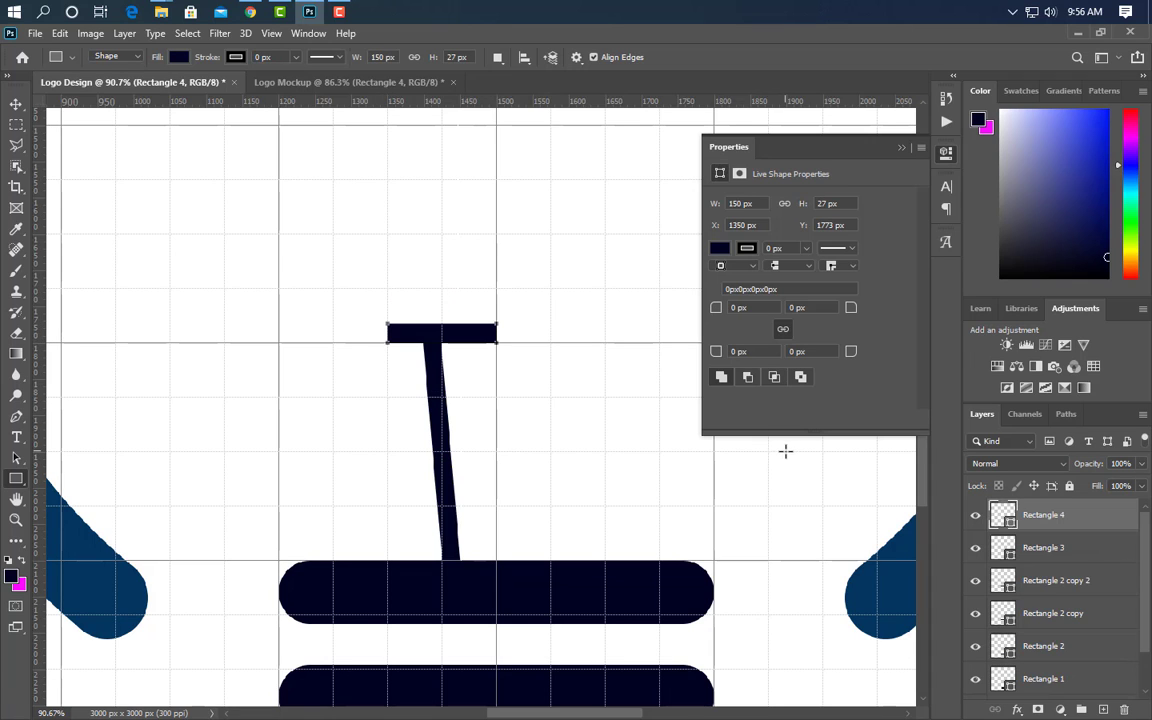
{"action": "left_click", "coordinate": [903, 149]}
Add a new layer and draw a circle about 102 px wide over the left end of the small horizontal bar
{"action": "scroll", "coordinate": [452, 272], "scroll_direction": "up", "scroll_amount": 11}
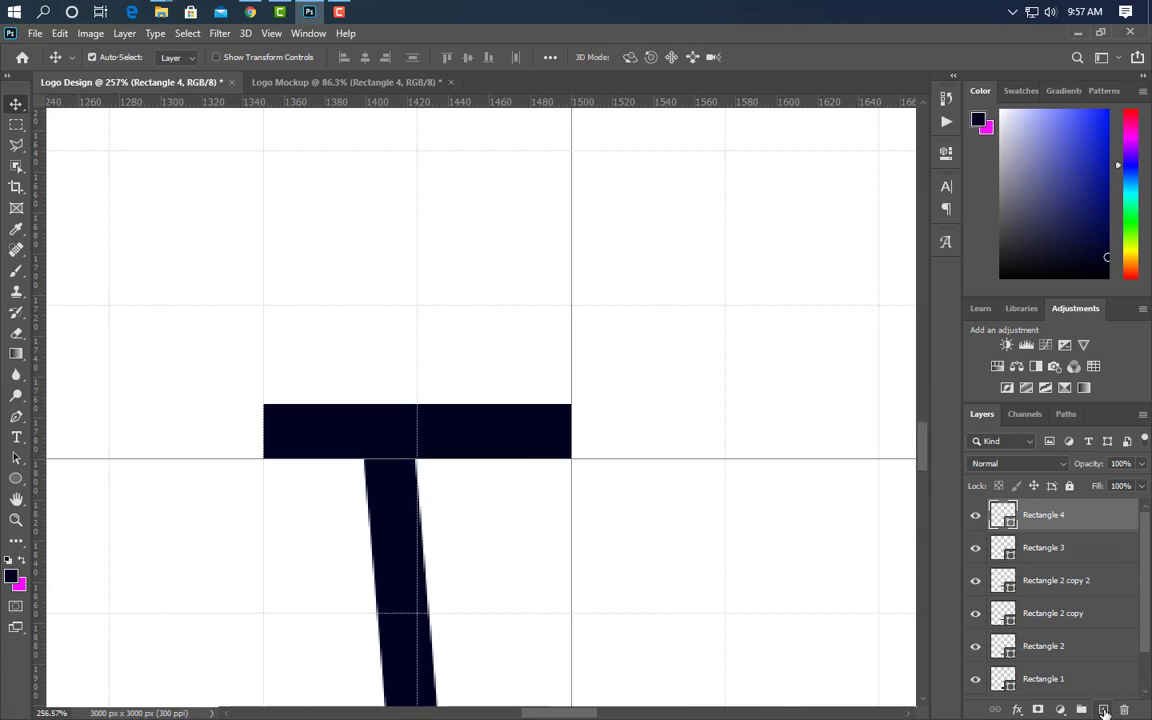
{"action": "left_click", "coordinate": [1103, 711]}
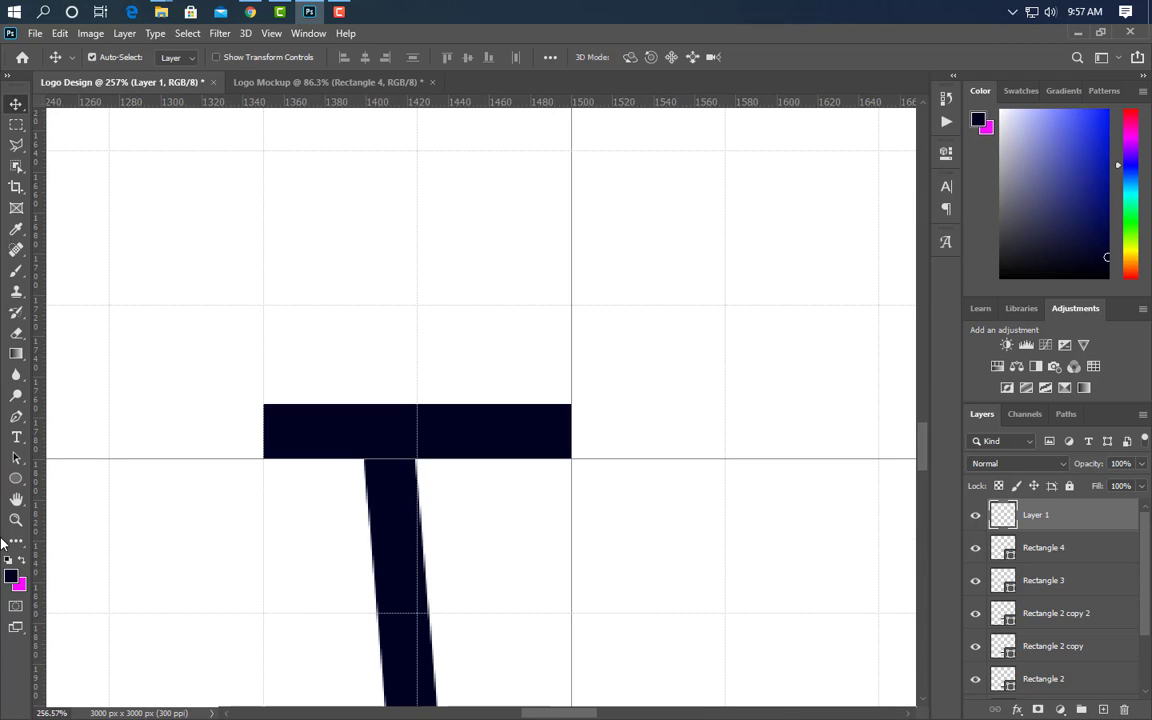
{"action": "left_click", "coordinate": [15, 478]}
{"action": "left_click_drag", "start_coordinate": [186, 266], "coordinate": [382, 524]}
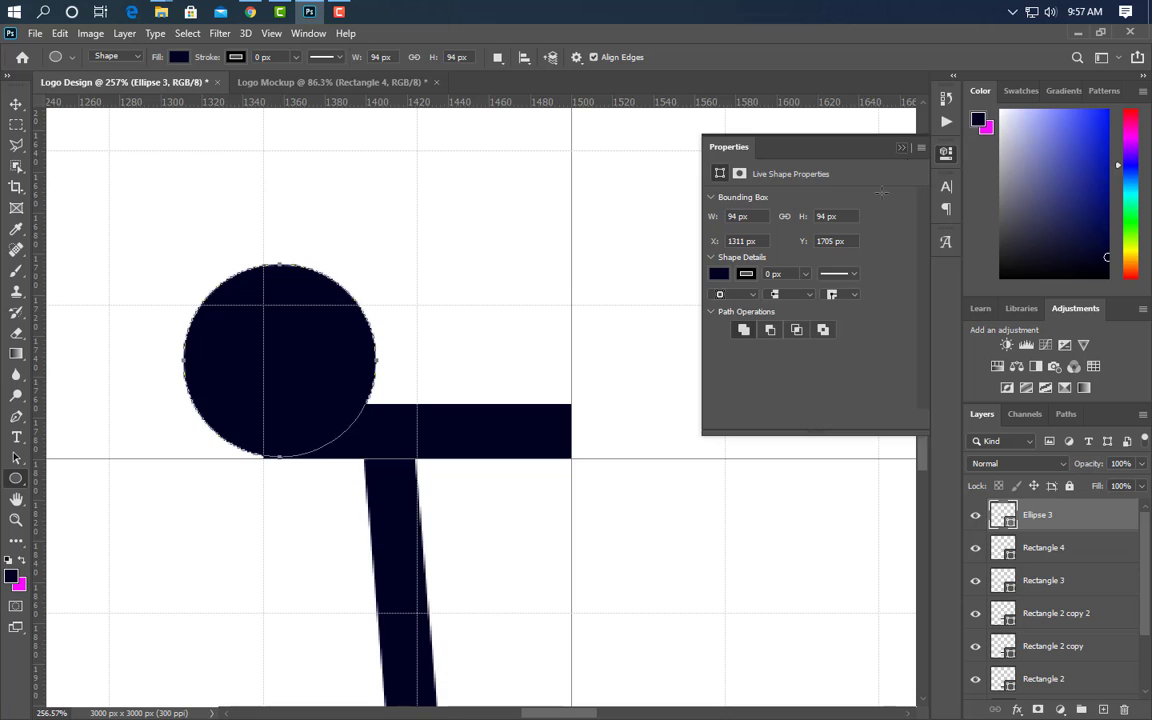
{"action": "left_click", "coordinate": [902, 148]}
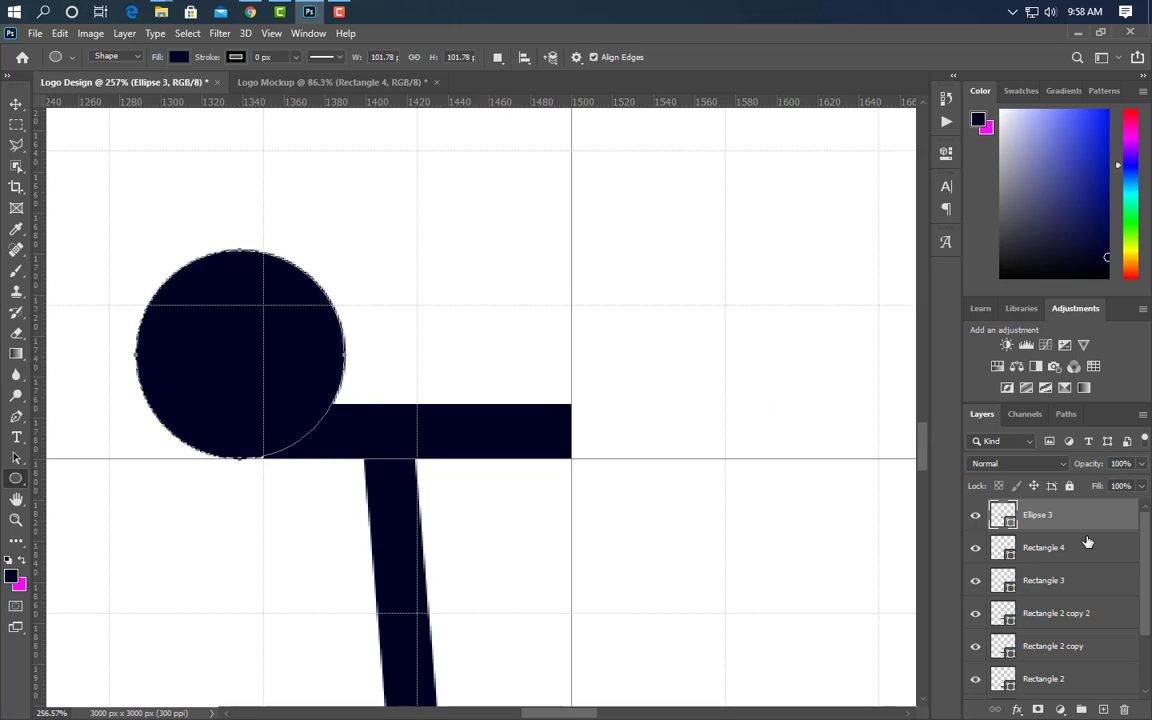
Duplicate the circle Ellipse 3 and fill the copy with white (#ffffff)
{"action": "left_click_drag", "start_coordinate": [1099, 524], "coordinate": [1103, 710]}
{"action": "double_click", "coordinate": [1010, 524]}
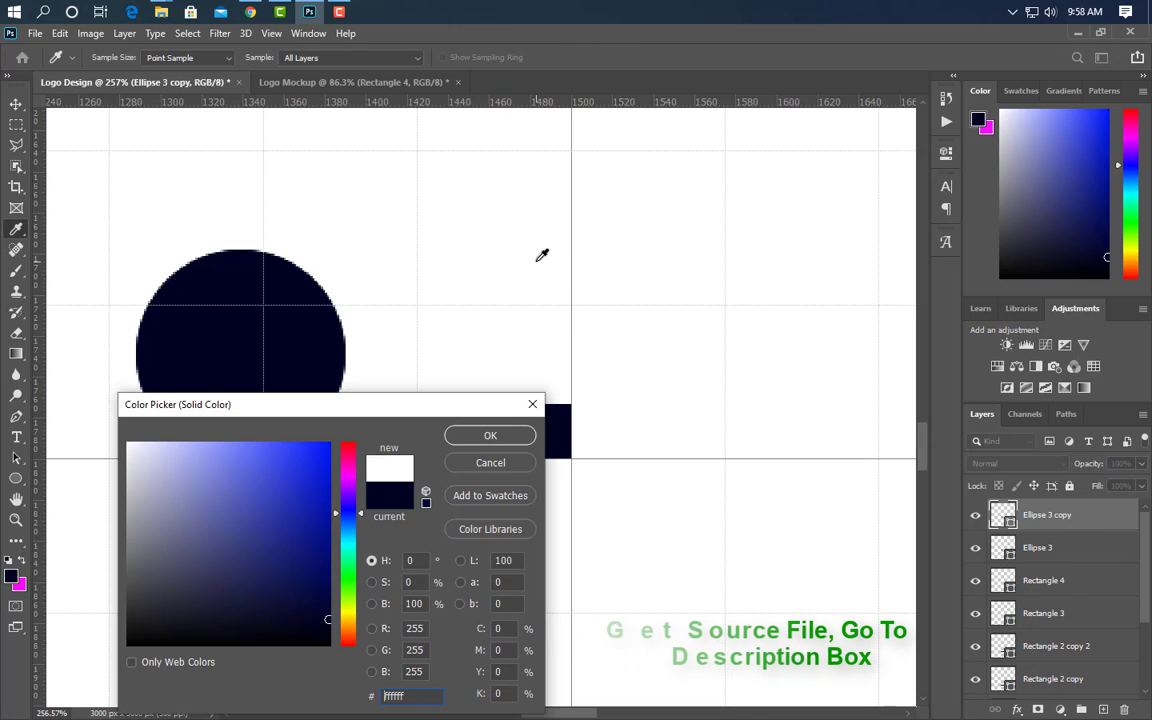
{"action": "left_click", "coordinate": [540, 255]}
{"action": "left_click", "coordinate": [530, 438]}
Scale the white circle down to 48 px in the middle of the dark circle
{"action": "key", "text": "ctrl+t"}
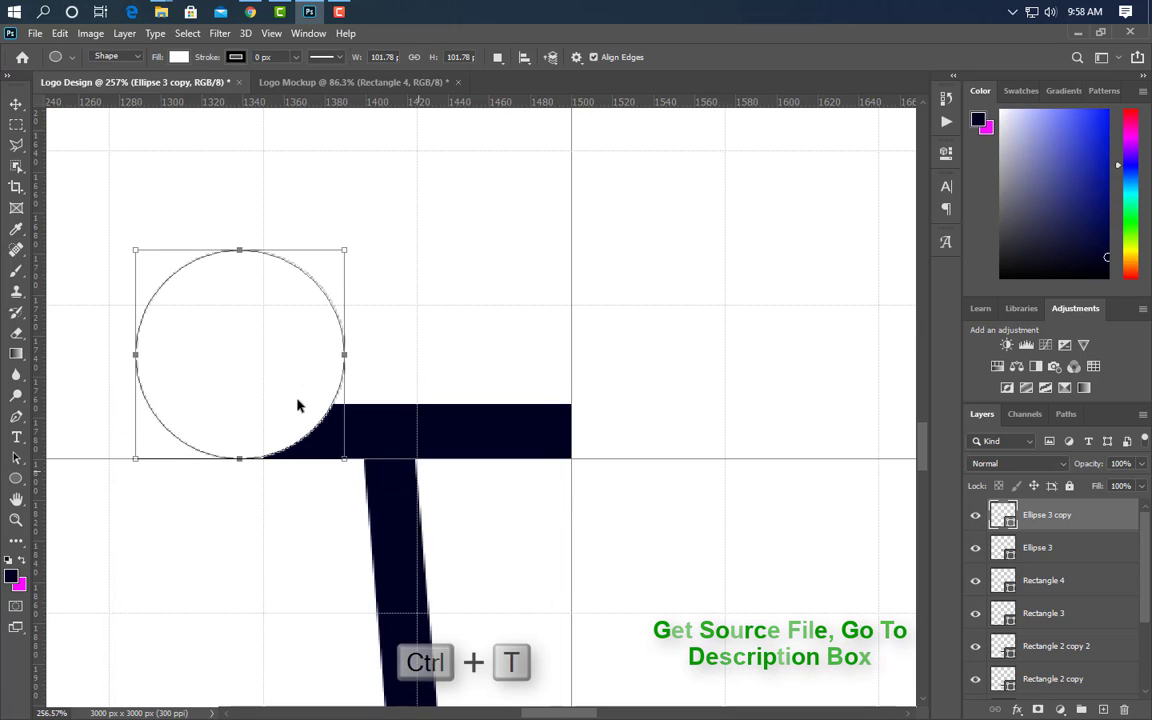
{"action": "left_click_drag", "start_coordinate": [241, 453], "coordinate": [241, 403]}
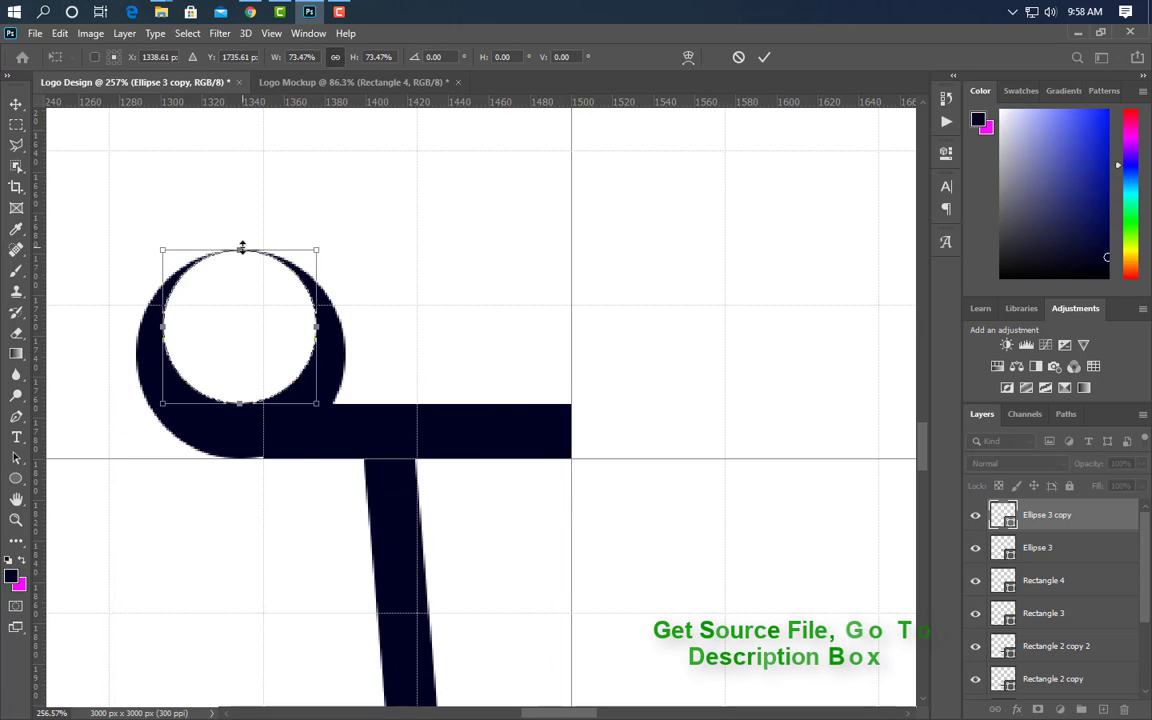
{"action": "left_click_drag", "start_coordinate": [241, 247], "coordinate": [241, 305]}
{"action": "key", "text": "Return"}
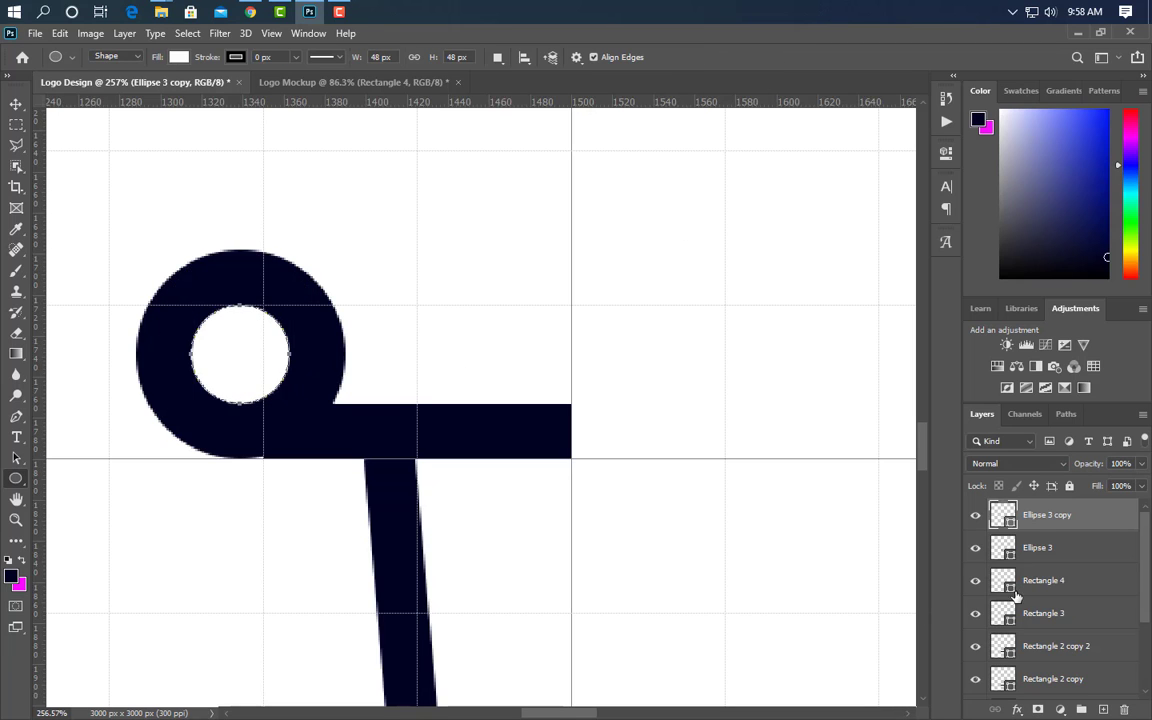
Align the white circle to the dark circle using the dark circle's outline as a selection, and deselect
{"action": "left_click", "coordinate": [1000, 547], "text": "ctrl"}
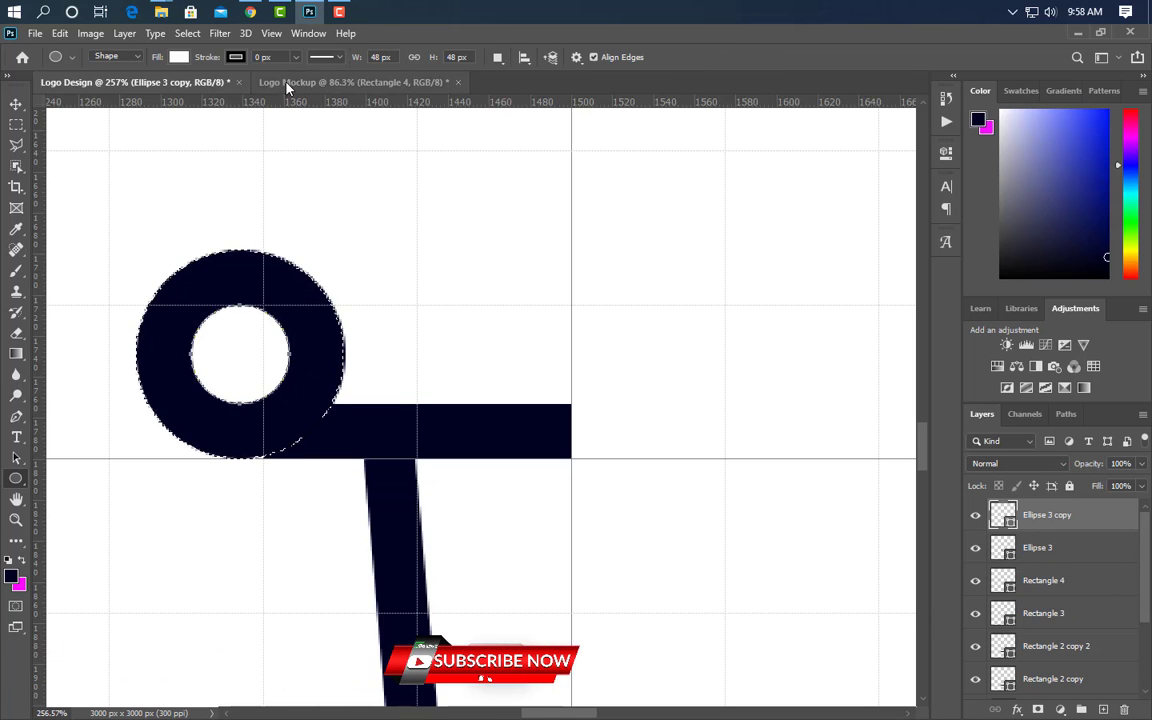
{"action": "key", "text": "v"}
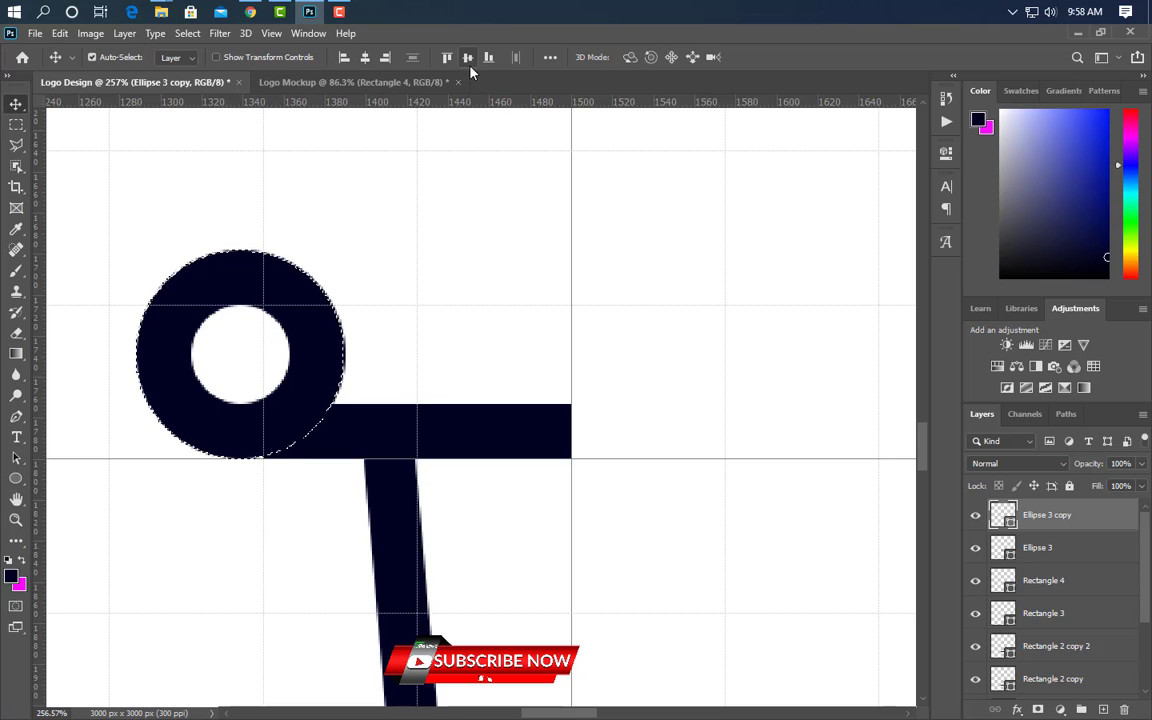
{"action": "key", "text": "ctrl+d"}
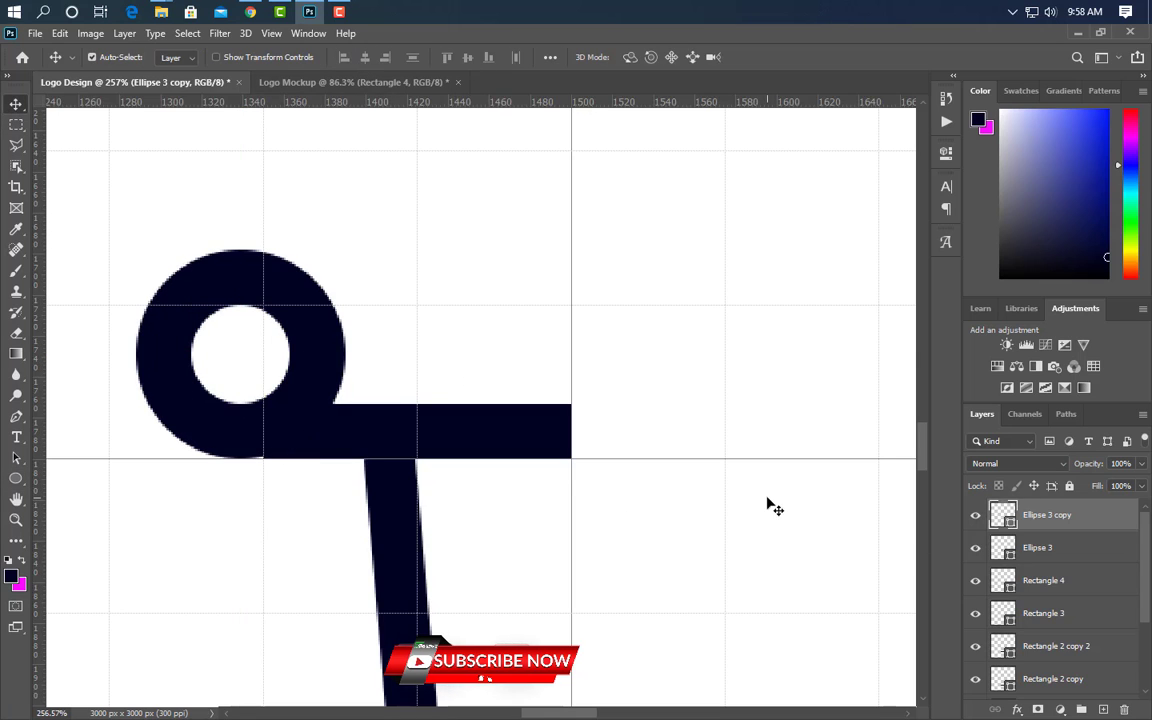
Load the white circle as a selection, delete its layer, rasterize Ellipse 3 and cut the selected hole out of it
{"action": "left_click", "coordinate": [1010, 527], "text": "ctrl"}
{"action": "left_click_drag", "start_coordinate": [1110, 526], "coordinate": [1124, 709]}
{"action": "right_click", "coordinate": [1072, 521]}
{"action": "left_click", "coordinate": [912, 287]}
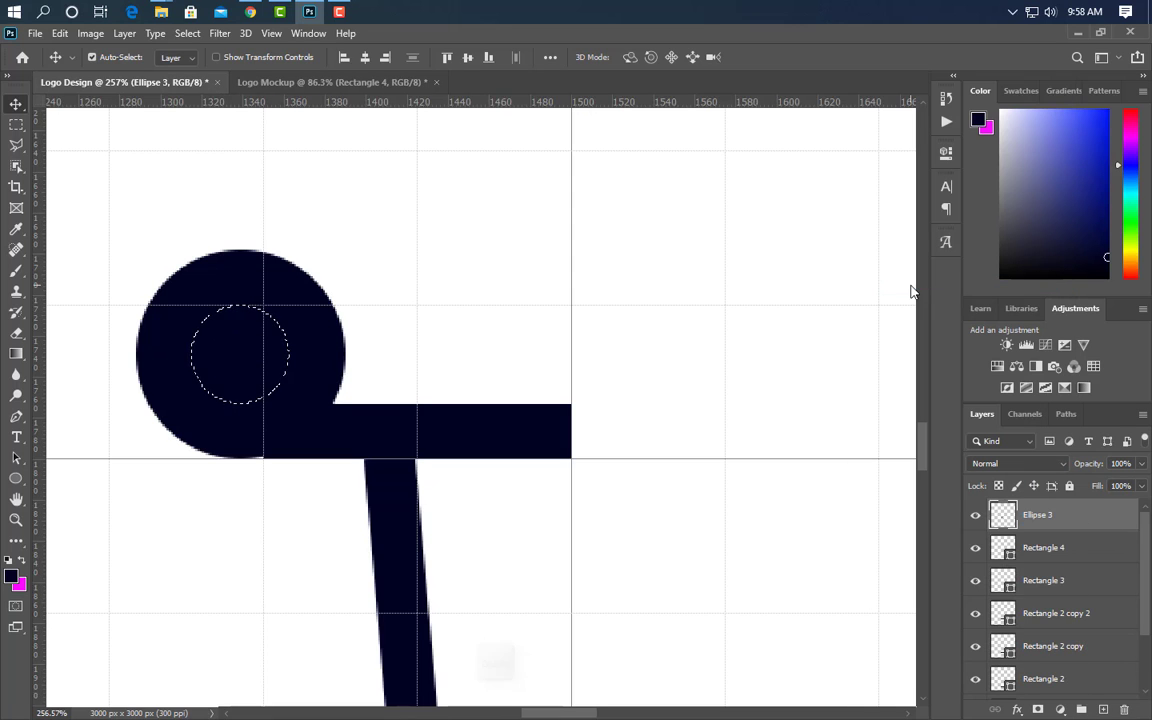
{"action": "key", "text": "Delete"}
{"action": "key", "text": "ctrl+d"}
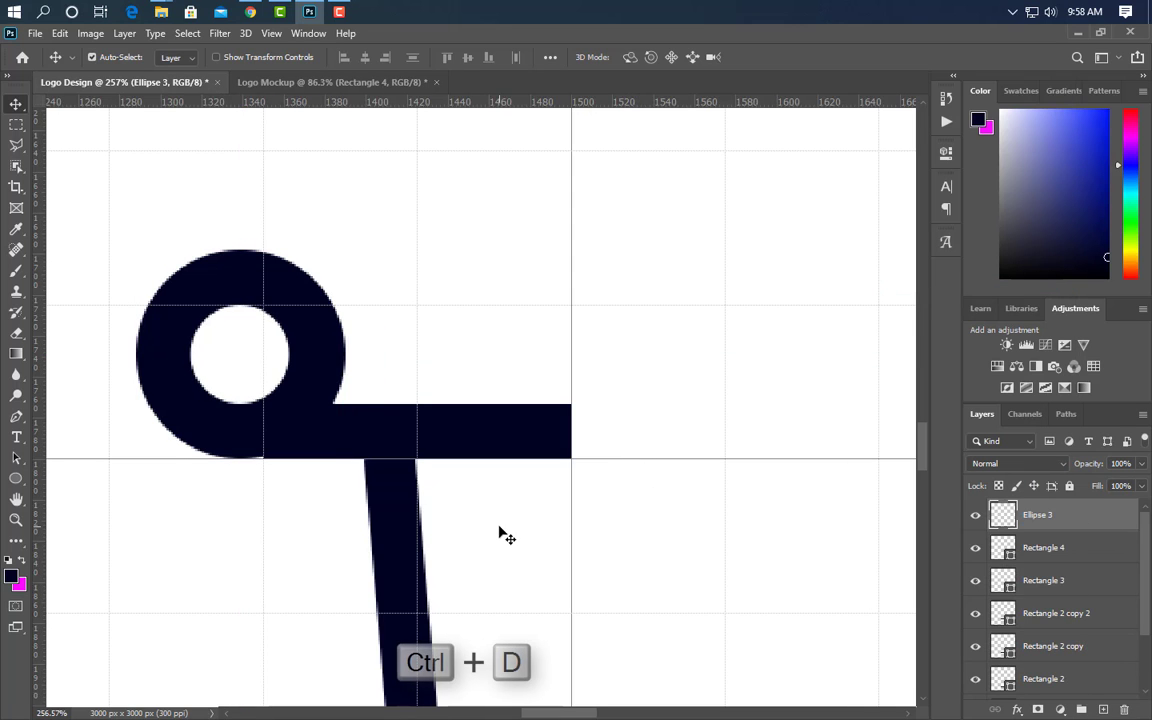
Draw a rectangle about 44 x 82 px on the right end of the small horizontal bar and round its upper-left corner
{"action": "left_click", "coordinate": [15, 479]}
{"action": "right_click", "coordinate": [15, 479]}
{"action": "left_click", "coordinate": [90, 479]}
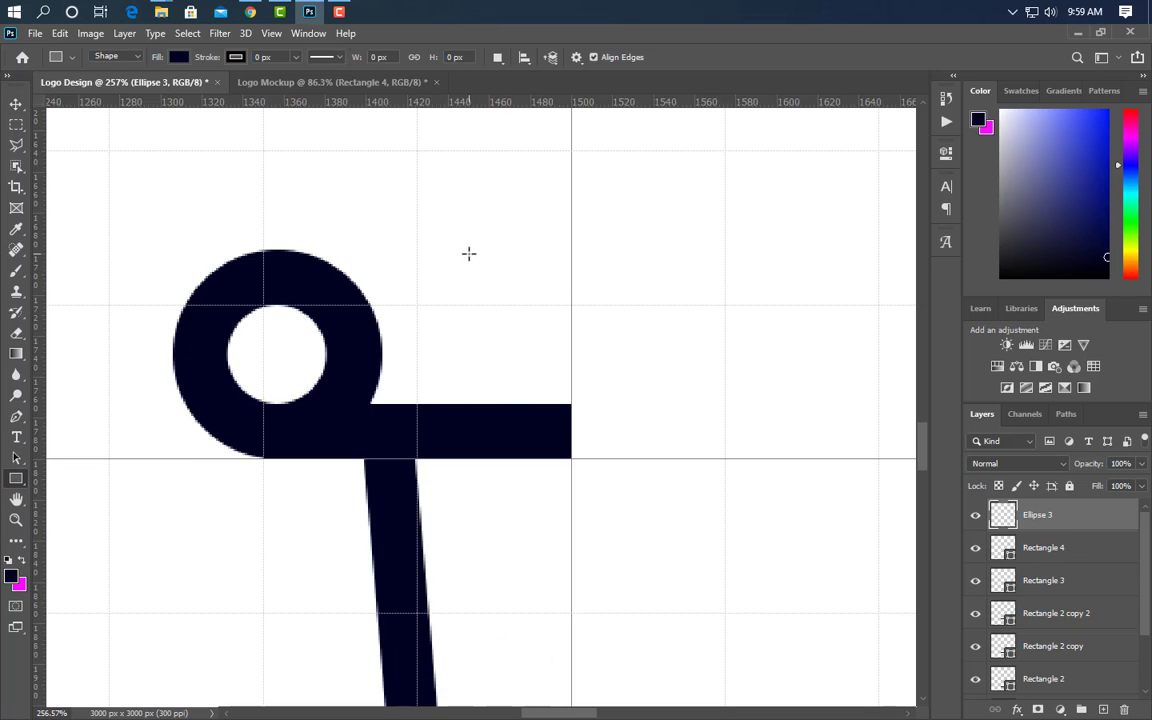
{"action": "left_click_drag", "start_coordinate": [561, 305], "coordinate": [571, 417]}
{"action": "left_click", "coordinate": [946, 186]}
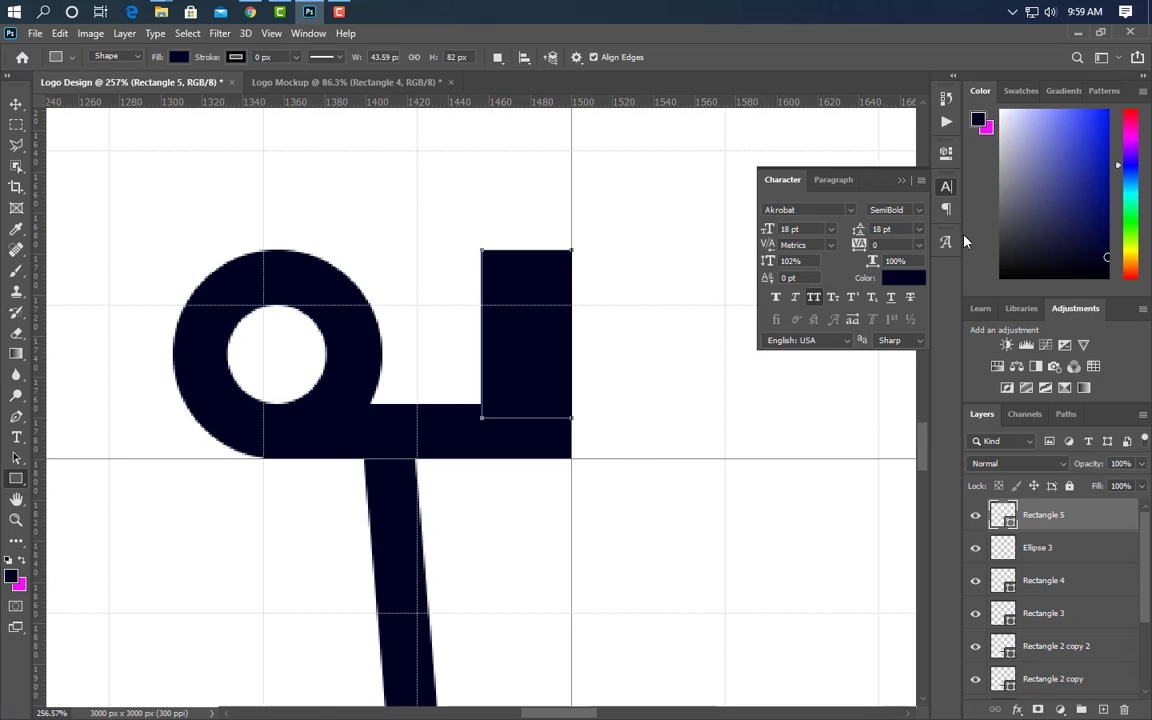
{"action": "left_click", "coordinate": [945, 187]}
{"action": "left_click", "coordinate": [946, 152]}
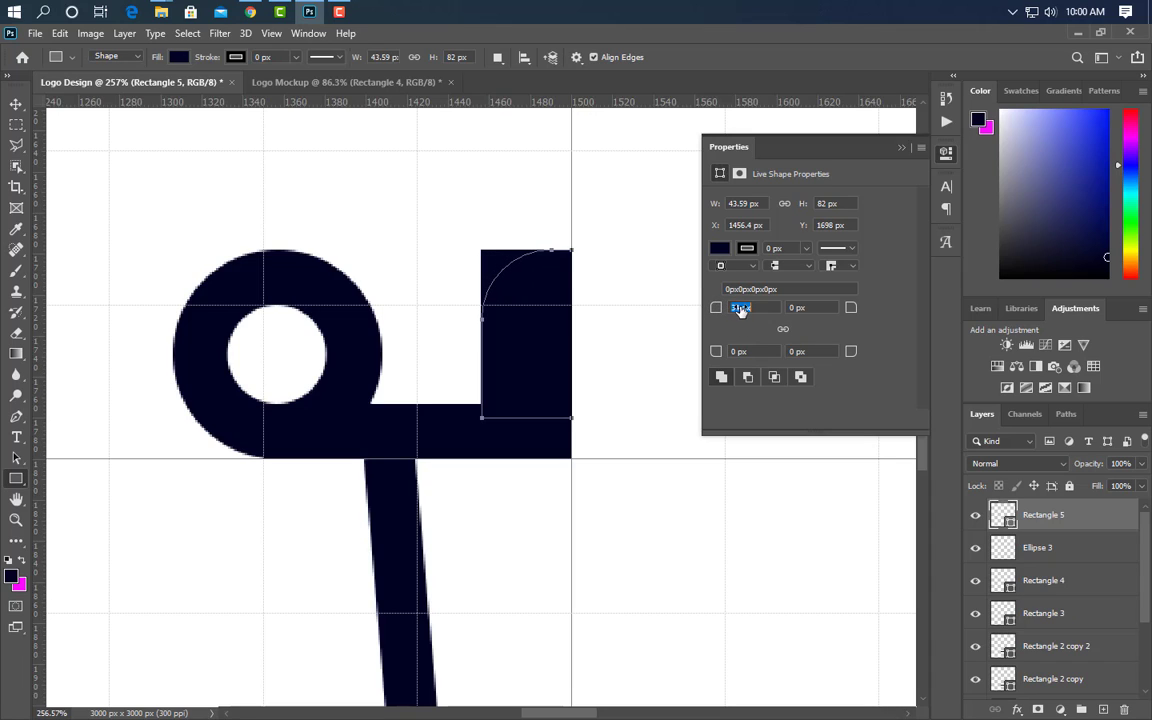
{"action": "left_click", "coordinate": [901, 148]}
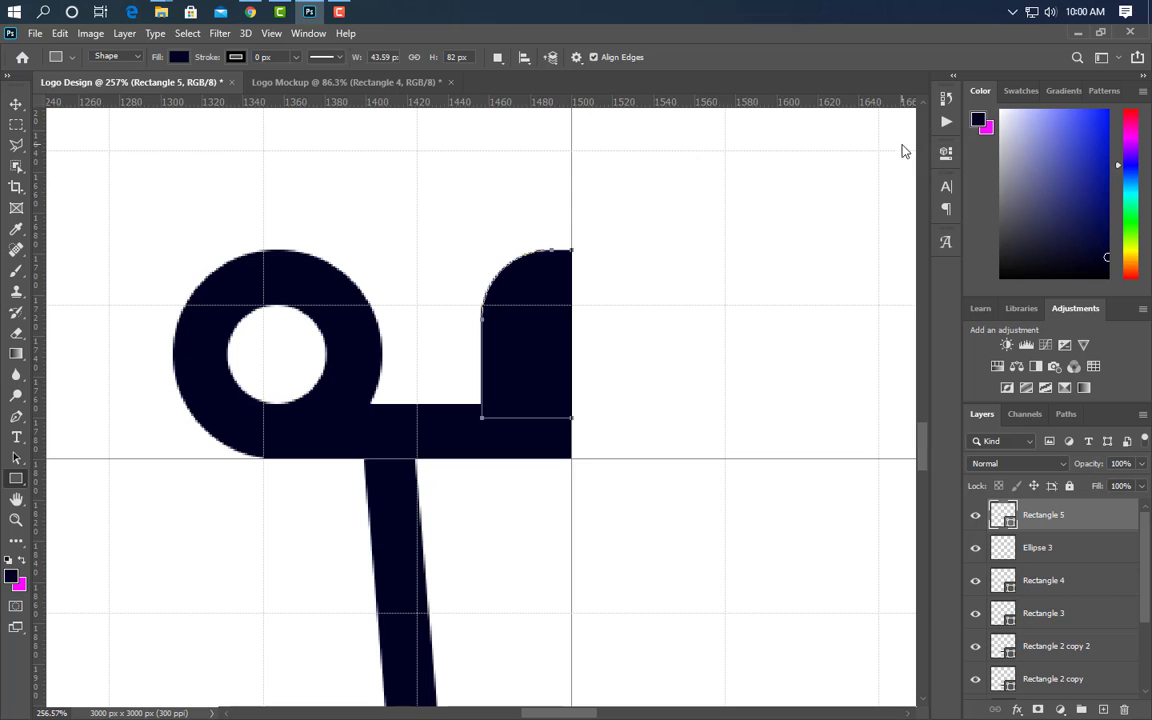
Group the filament pieces Rectangle 5, Ellipse 3, Rectangle 4 and Rectangle 3
{"action": "scroll", "coordinate": [411, 418], "scroll_direction": "down", "scroll_amount": 8}
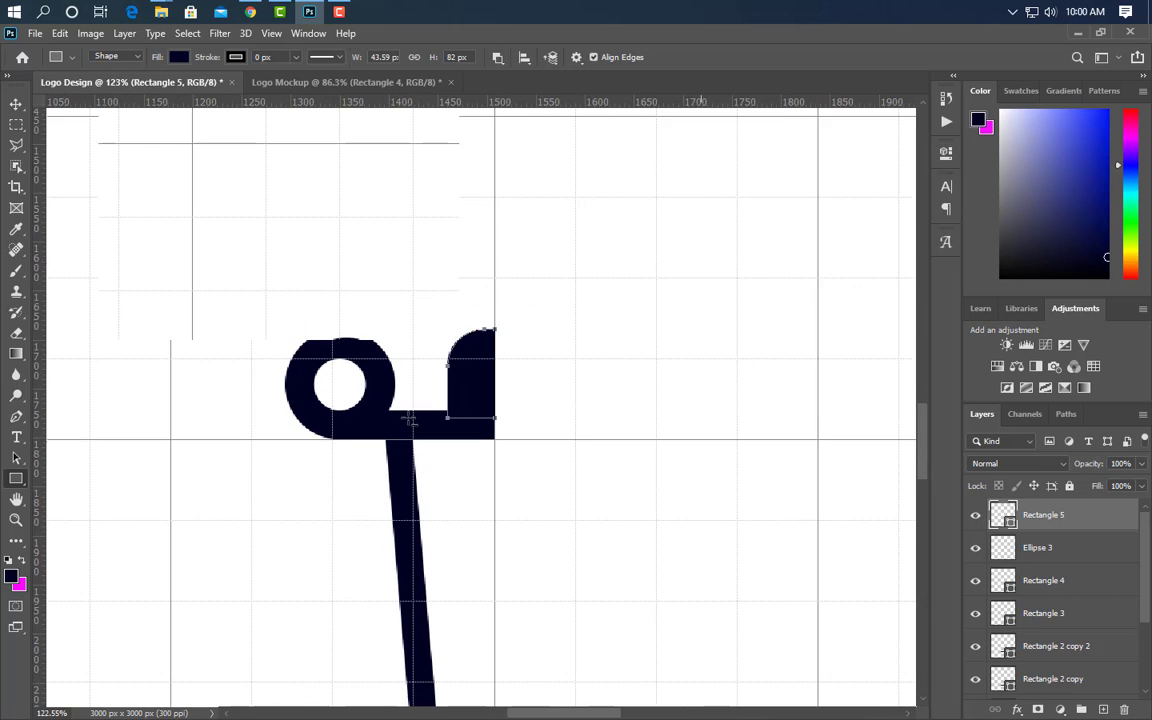
{"action": "left_click", "coordinate": [1063, 560], "text": "ctrl"}
{"action": "left_click", "coordinate": [1068, 585], "text": "ctrl"}
{"action": "left_click", "coordinate": [1072, 613], "text": "ctrl"}
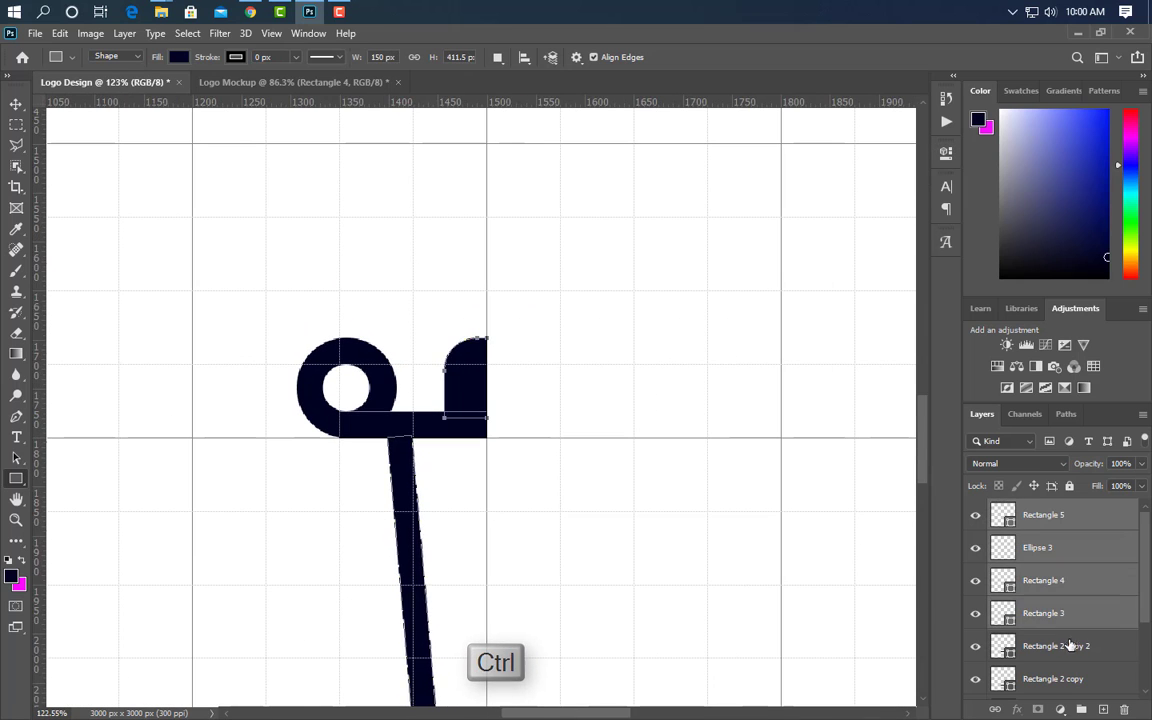
{"action": "left_click", "coordinate": [1071, 648], "text": "ctrl"}
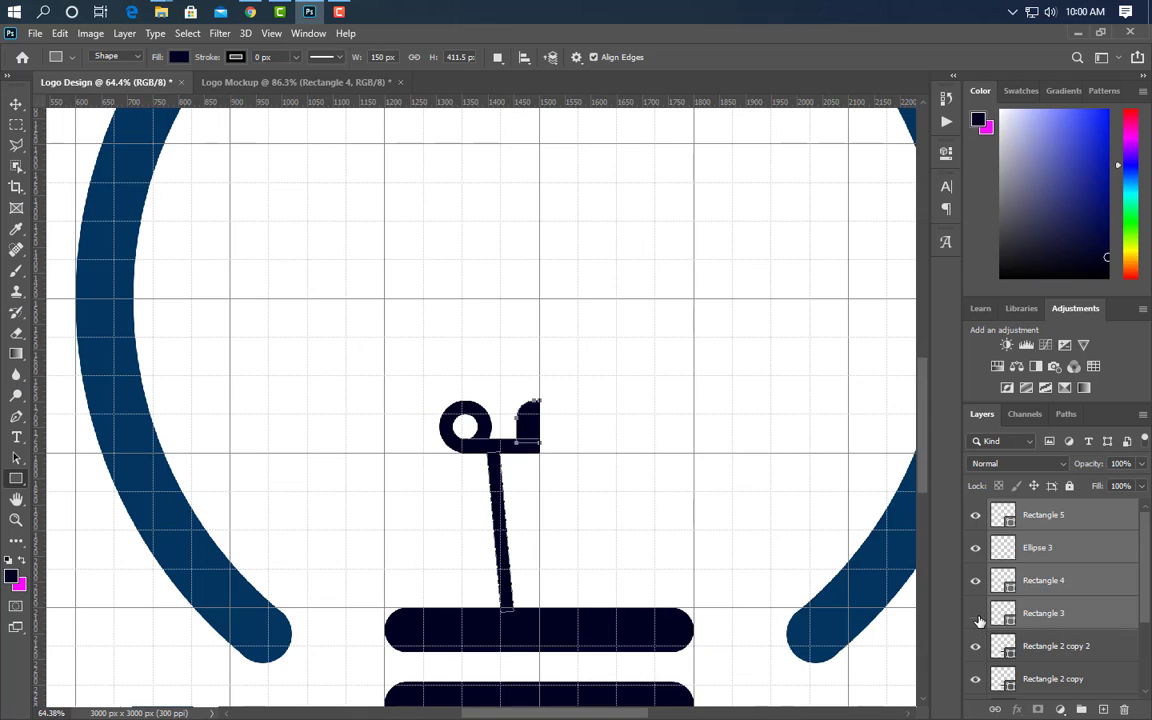
{"action": "left_click", "coordinate": [976, 614]}
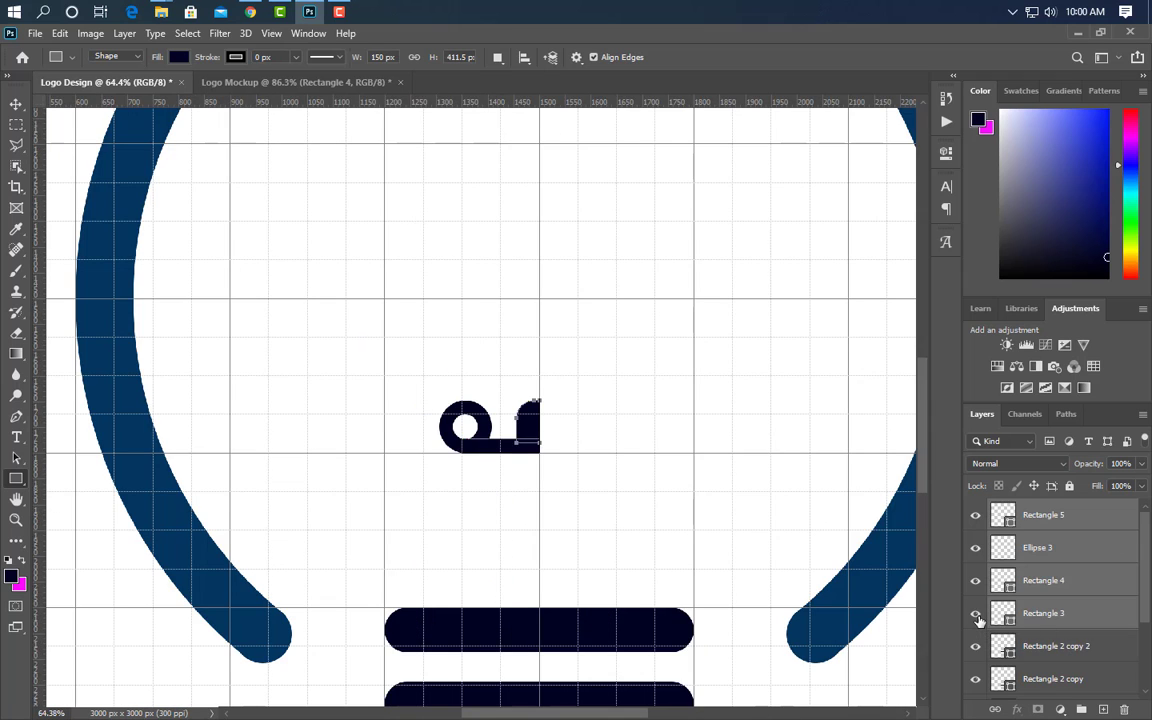
{"action": "left_click", "coordinate": [976, 614]}
{"action": "left_click", "coordinate": [1086, 708]}
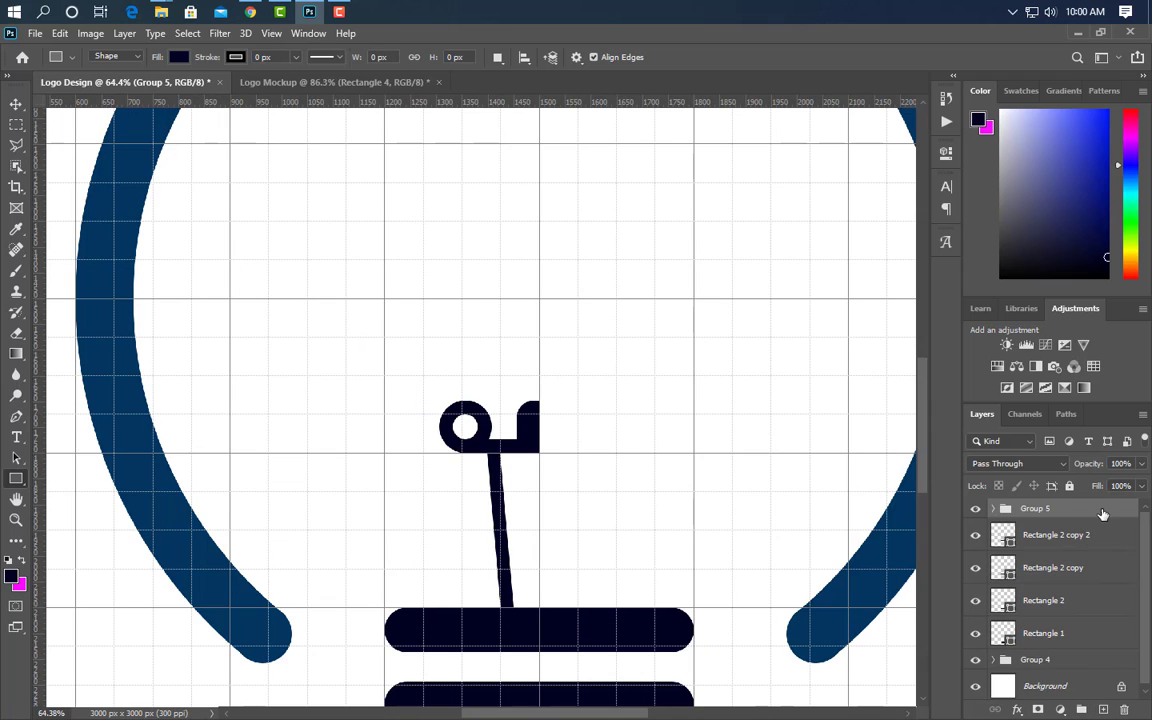
Duplicate the half-filament group and flip the copy horizontally
{"action": "left_click_drag", "start_coordinate": [1102, 512], "coordinate": [1104, 709]}
{"action": "key", "text": "ctrl+t"}
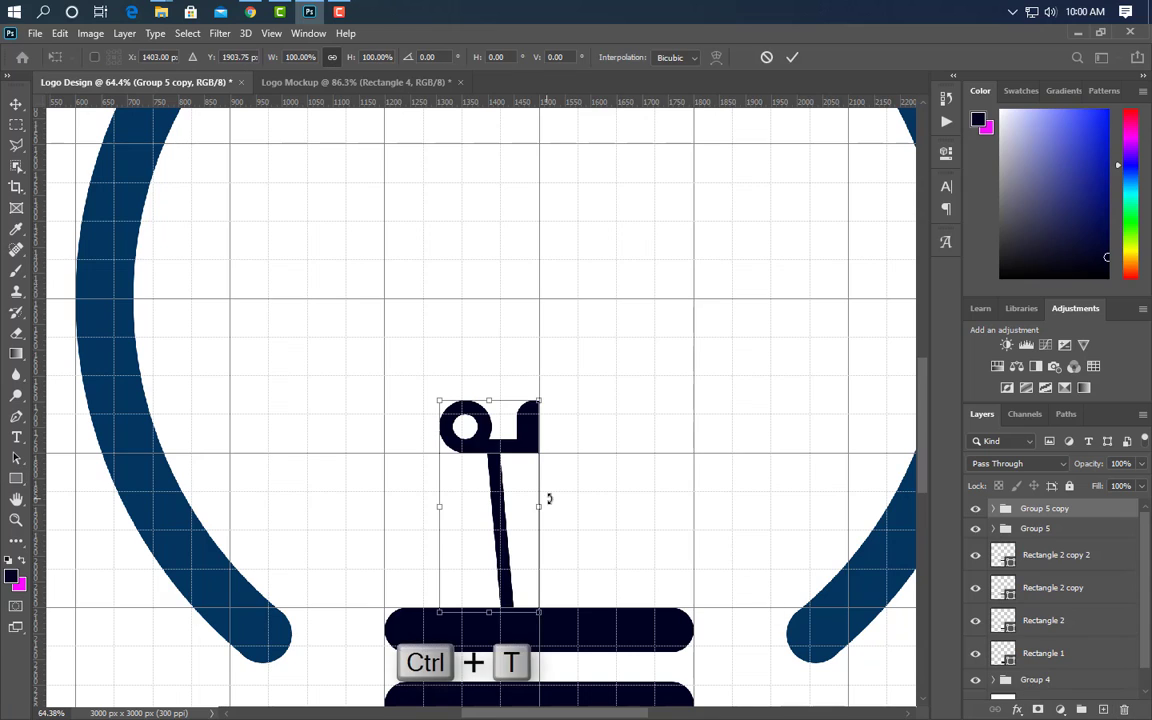
{"action": "right_click", "coordinate": [533, 490]}
{"action": "left_click", "coordinate": [576, 465]}
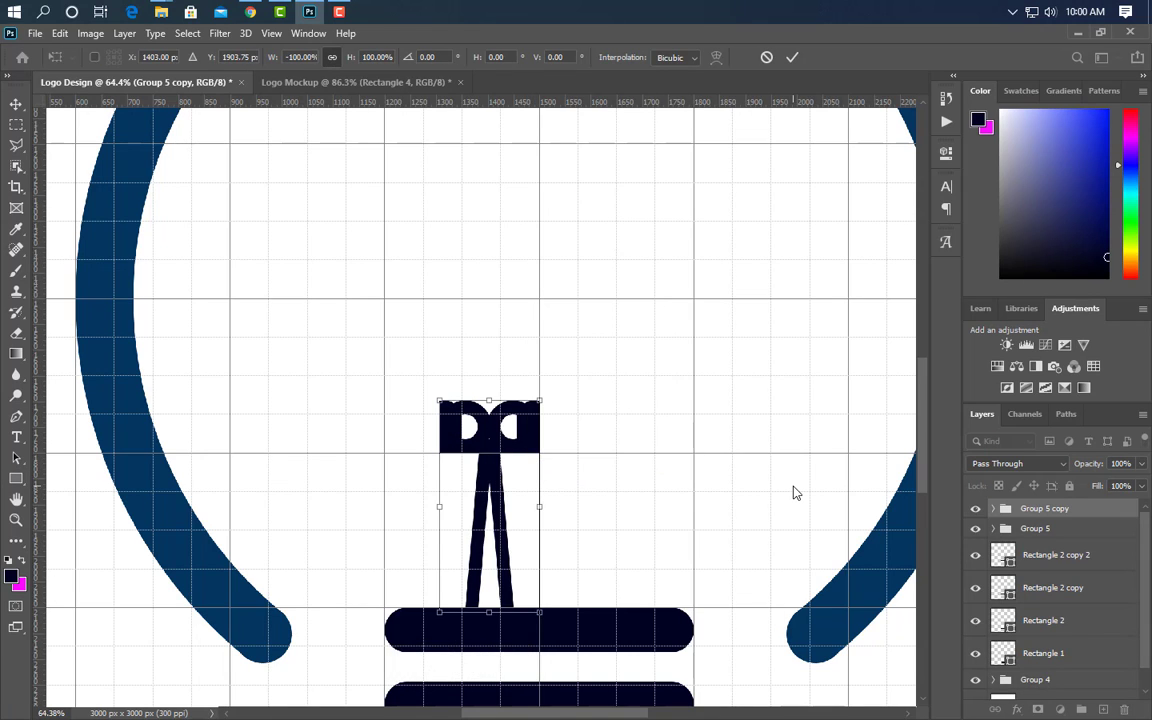
Move the flipped filament copy horizontally to the far side of the 1500 px centre line so both halves meet there
{"action": "key", "text": "Right"}
{"action": "key", "text": "Right"}
{"action": "key", "text": "Right"}
{"action": "key", "text": "Right"}
{"action": "key", "text": "Right"}
{"action": "key", "text": "Right"}
{"action": "key", "text": "Right"}
{"action": "key", "text": "Right"}
{"action": "key", "text": "Right"}
{"action": "key", "text": "Right"}
{"action": "key", "text": "Right"}
{"action": "key", "text": "Right"}
{"action": "key", "text": "Right"}
{"action": "key", "text": "Right"}
{"action": "key", "text": "Right"}
{"action": "key", "text": "Right"}
{"action": "key", "text": "Right"}
{"action": "key", "text": "Right"}
{"action": "key", "text": "Right"}
{"action": "key", "text": "Right"}
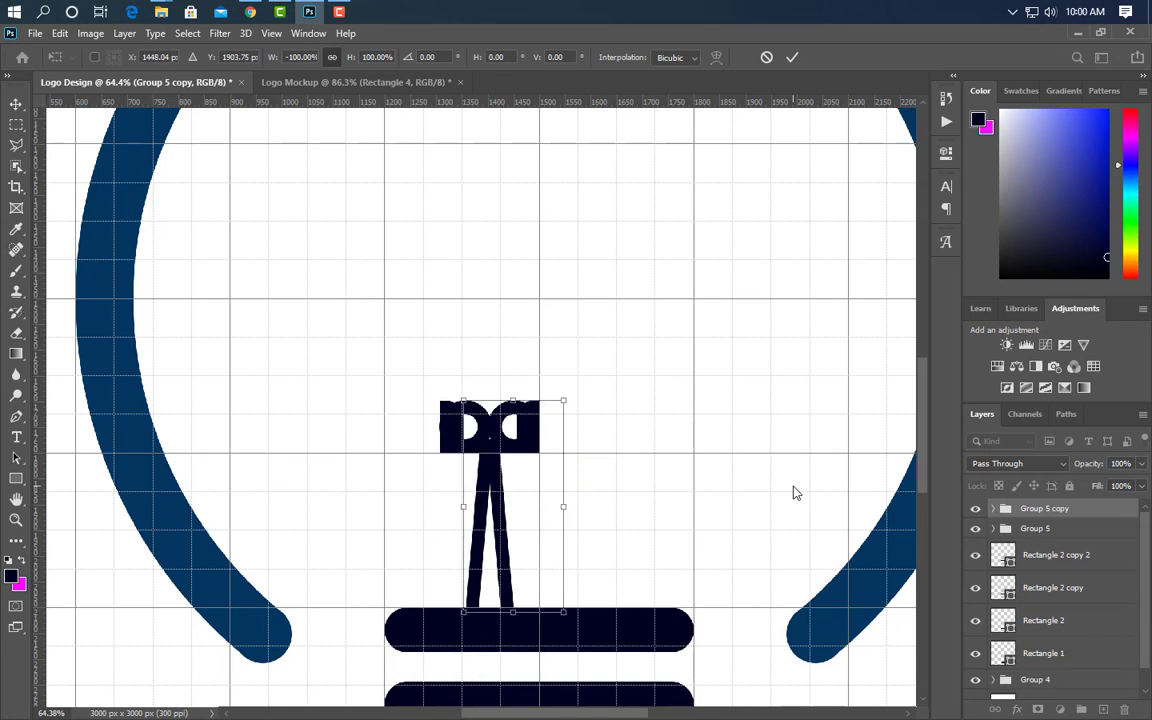
{"action": "key", "text": "shift+Right"}
{"action": "key", "text": "shift+Right"}
{"action": "key", "text": "shift+Right"}
{"action": "key", "text": "shift+Right"}
{"action": "key", "text": "shift+Right"}
{"action": "key", "text": "shift+Right"}
{"action": "key", "text": "shift+Right"}
{"action": "key", "text": "shift+Right"}
{"action": "key", "text": "shift+Right"}
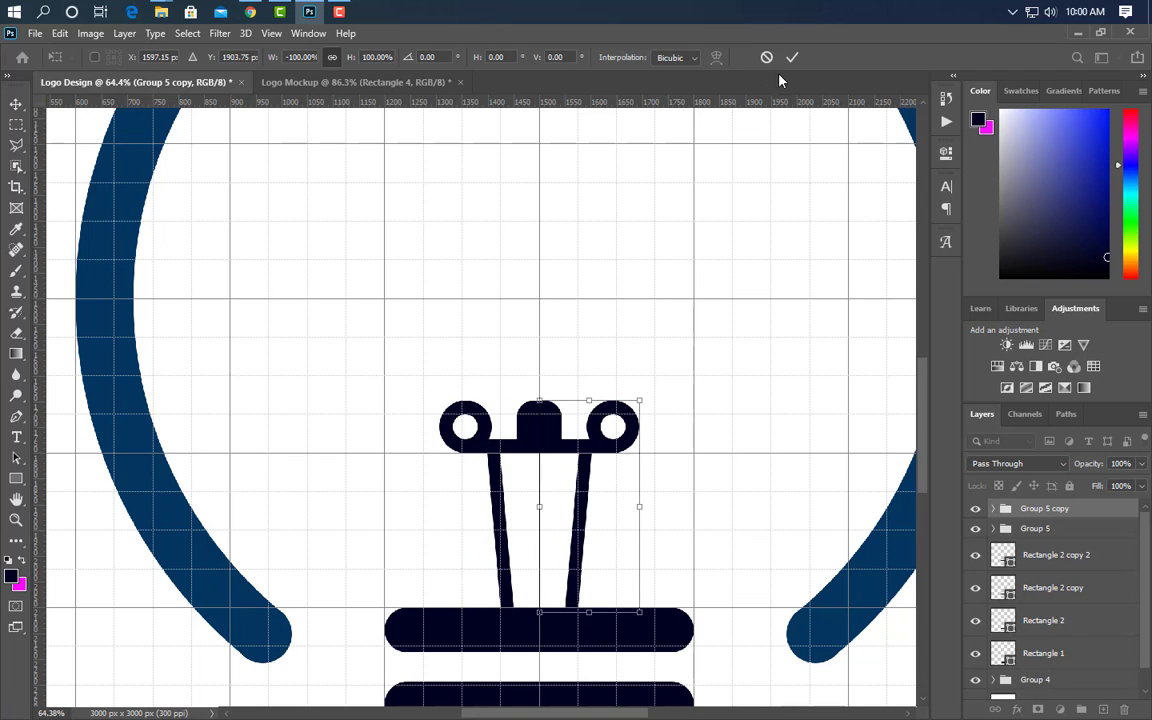
{"action": "left_click", "coordinate": [790, 57]}
Group both filament groups with Rectangle 1, Rectangle 2 and its two copies from the bulb base
{"action": "scroll", "coordinate": [653, 470], "scroll_direction": "up", "scroll_amount": 3}
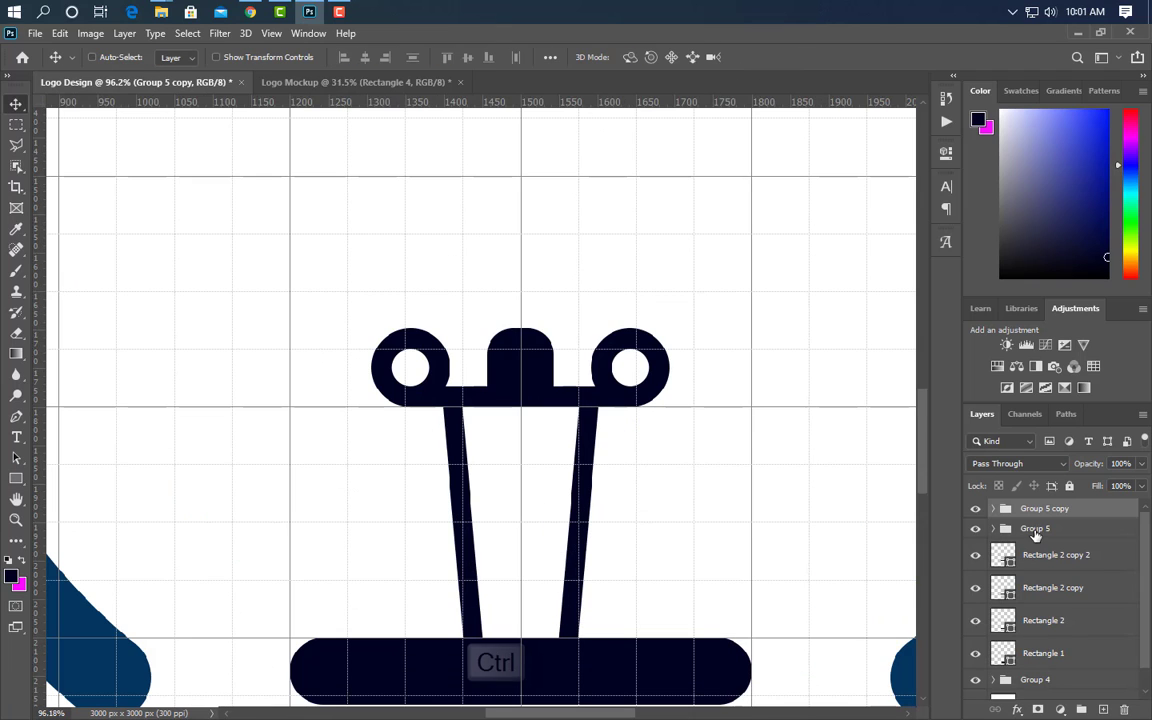
{"action": "left_click", "coordinate": [1051, 591], "text": "ctrl"}
{"action": "left_click", "coordinate": [1051, 626], "text": "ctrl"}
{"action": "left_click", "coordinate": [1051, 659], "text": "ctrl"}
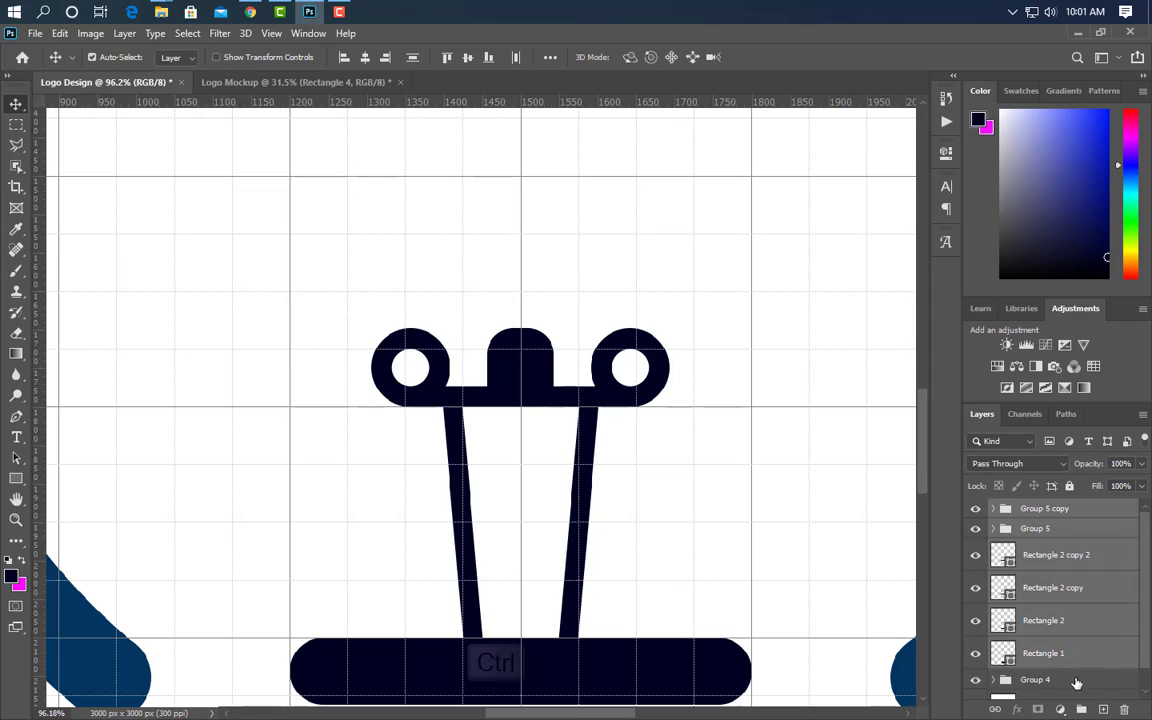
{"action": "left_click", "coordinate": [1079, 709]}
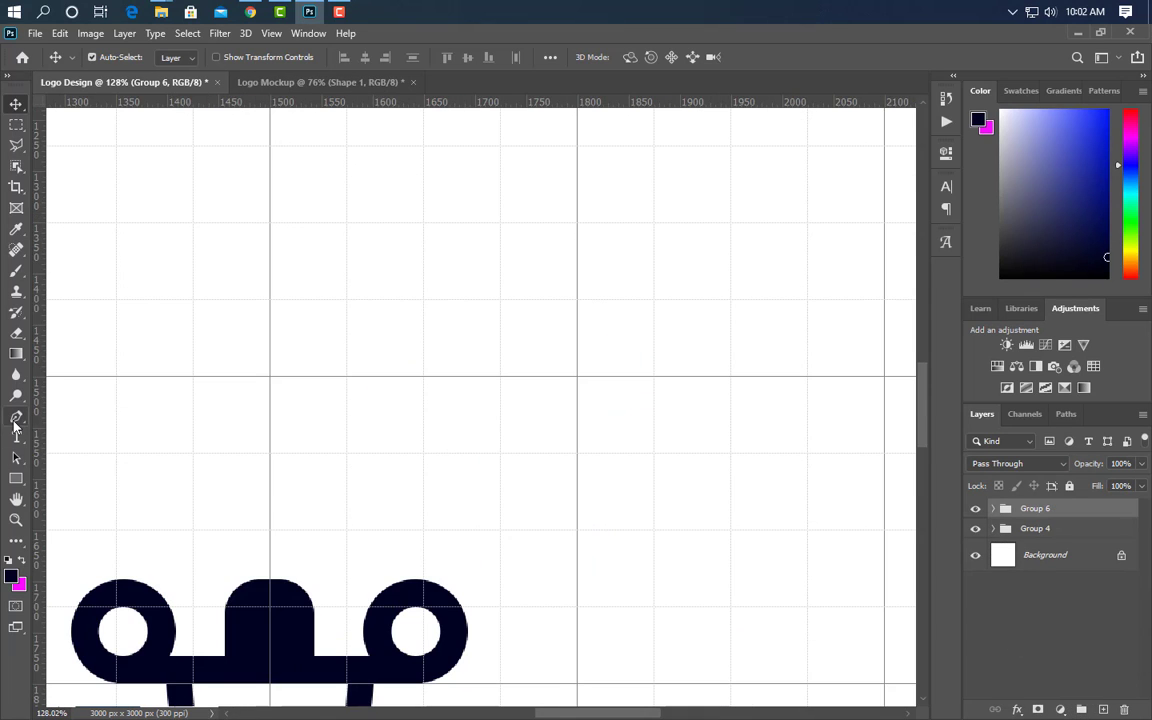
Draw the lower edge of a leaf above the filament with the Pen tool, curving up to a pointed tip, about 549 x 285 px
{"action": "left_click", "coordinate": [16, 418]}
{"action": "scroll", "coordinate": [318, 530], "scroll_direction": "down", "scroll_amount": 3}
{"action": "left_click", "coordinate": [298, 487]}
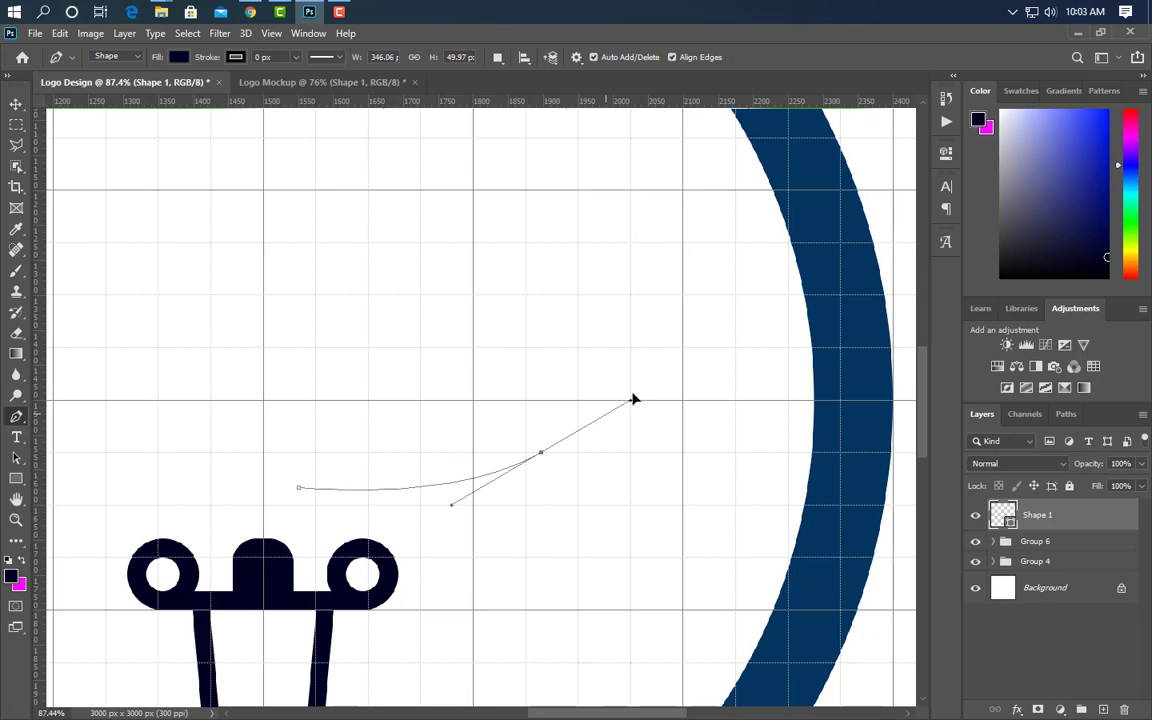
{"action": "left_click_drag", "start_coordinate": [632, 368], "coordinate": [648, 328]}
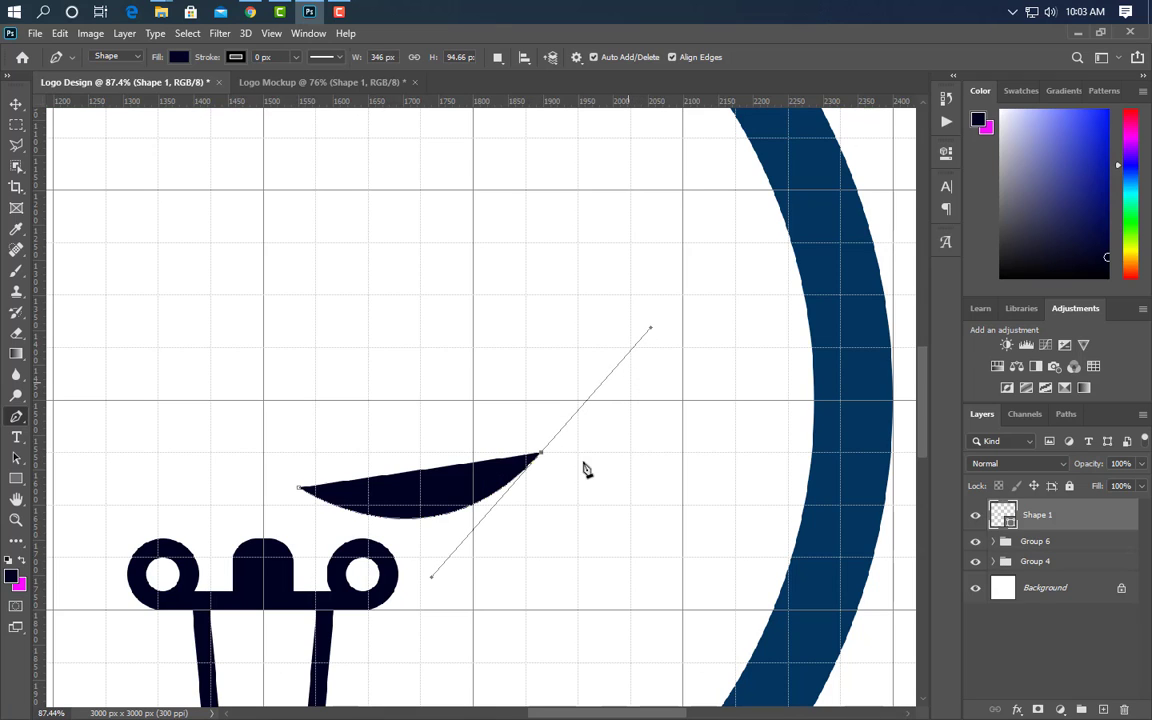
{"action": "left_click", "coordinate": [540, 452], "text": "alt"}
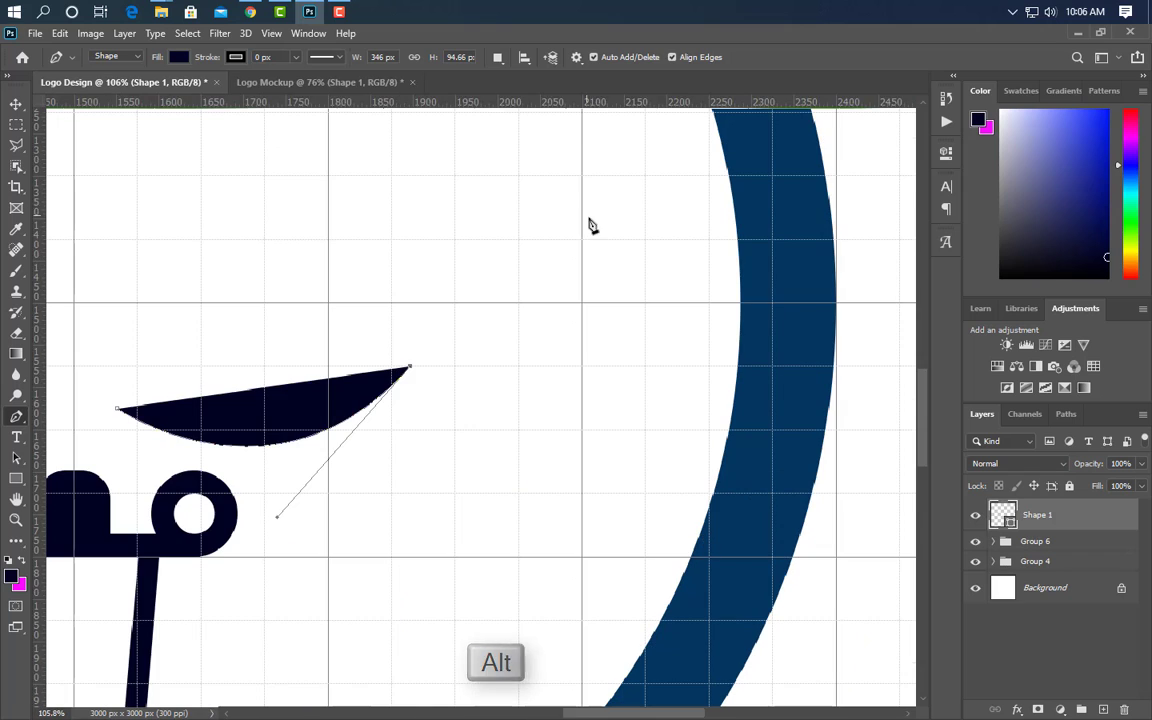
{"action": "left_click_drag", "start_coordinate": [581, 206], "coordinate": [679, 180]}
{"action": "left_click", "coordinate": [582, 208], "text": "alt"}
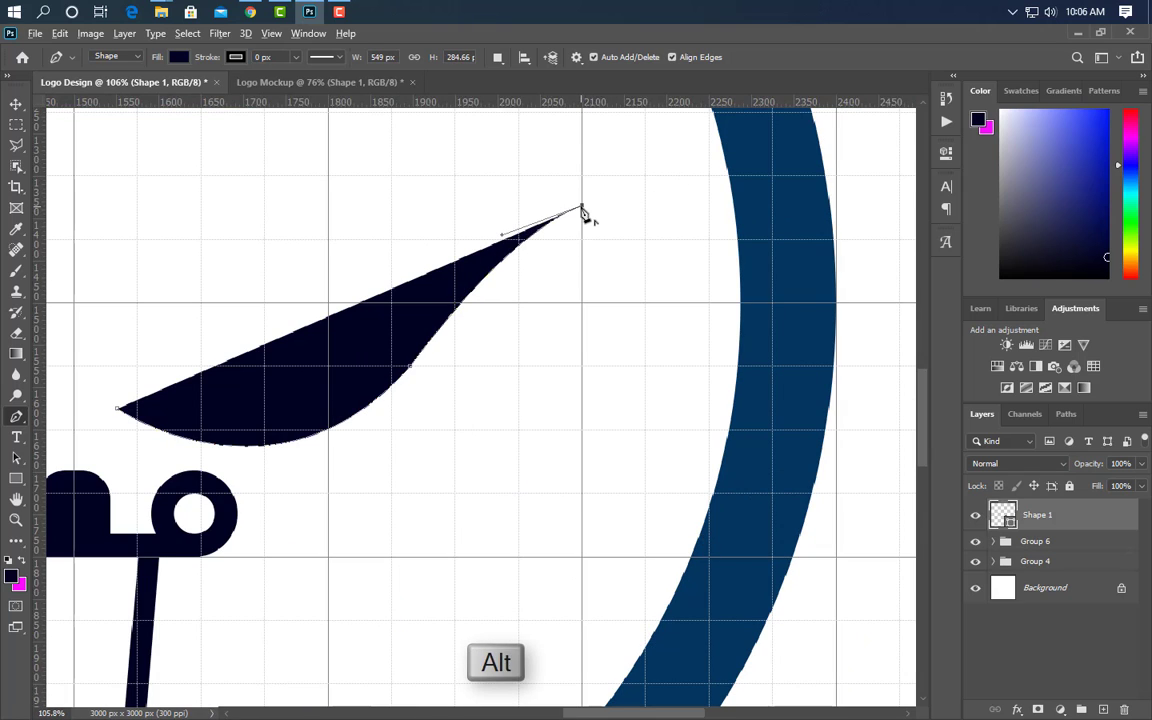
Complete the leaf with an arched upper edge and a curved inner vein slit, closing the shape at about 600 x 374 px
{"action": "scroll", "coordinate": [731, 356], "scroll_direction": "down", "scroll_amount": 4}
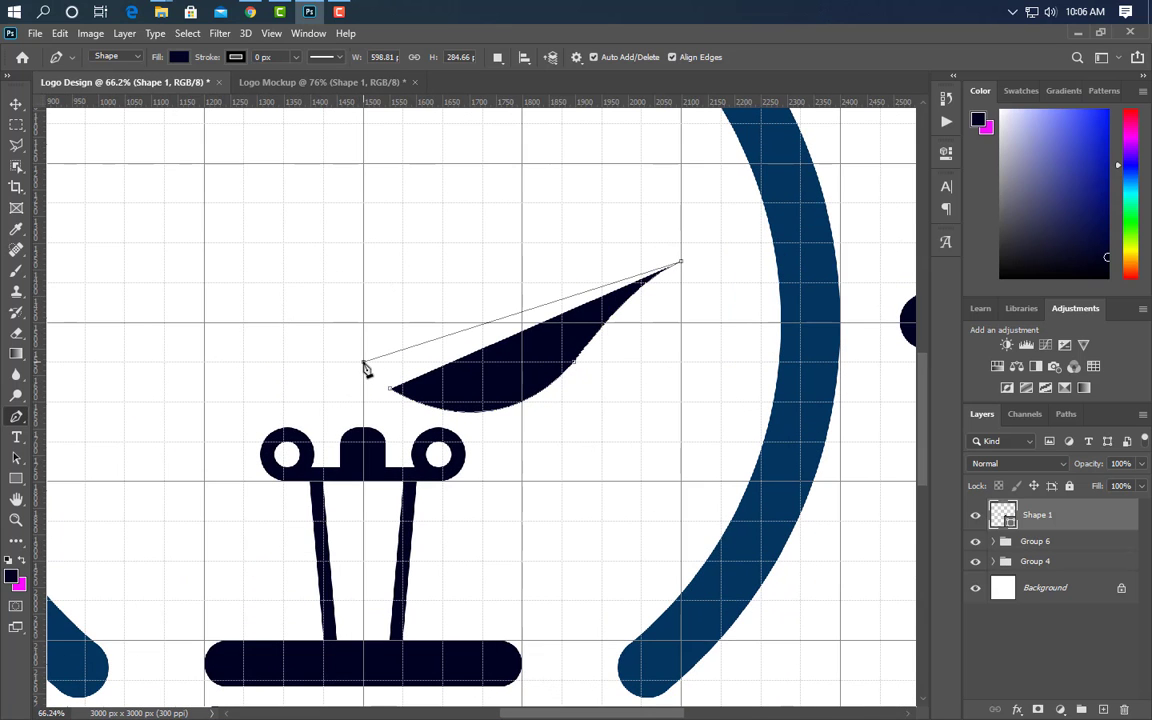
{"action": "left_click_drag", "start_coordinate": [347, 412], "coordinate": [314, 620]}
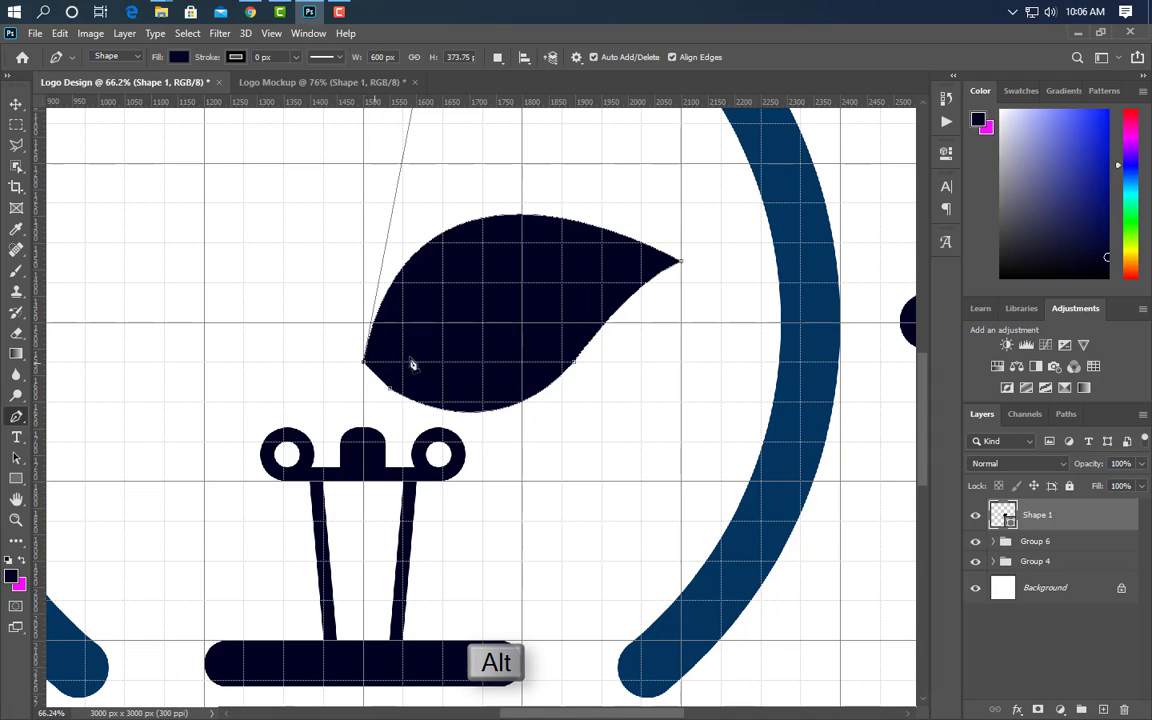
{"action": "scroll", "coordinate": [609, 257], "scroll_direction": "up", "scroll_amount": 3}
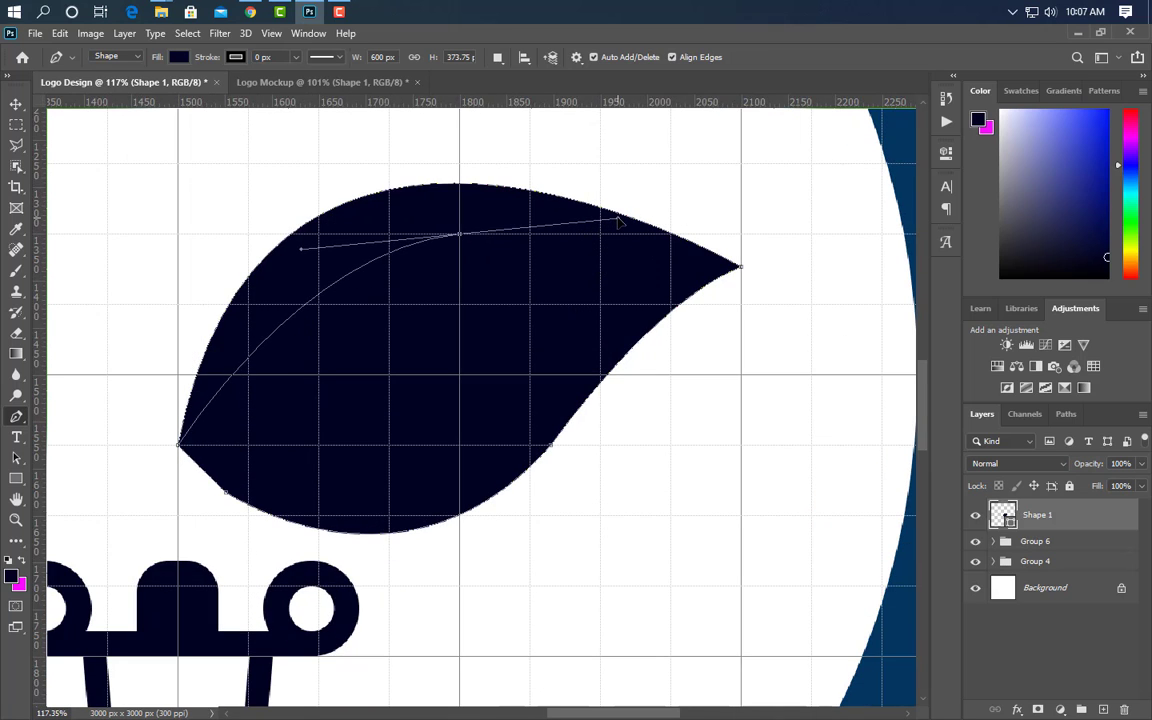
{"action": "left_click_drag", "start_coordinate": [626, 218], "coordinate": [627, 218]}
{"action": "left_click", "coordinate": [459, 236], "text": "alt"}
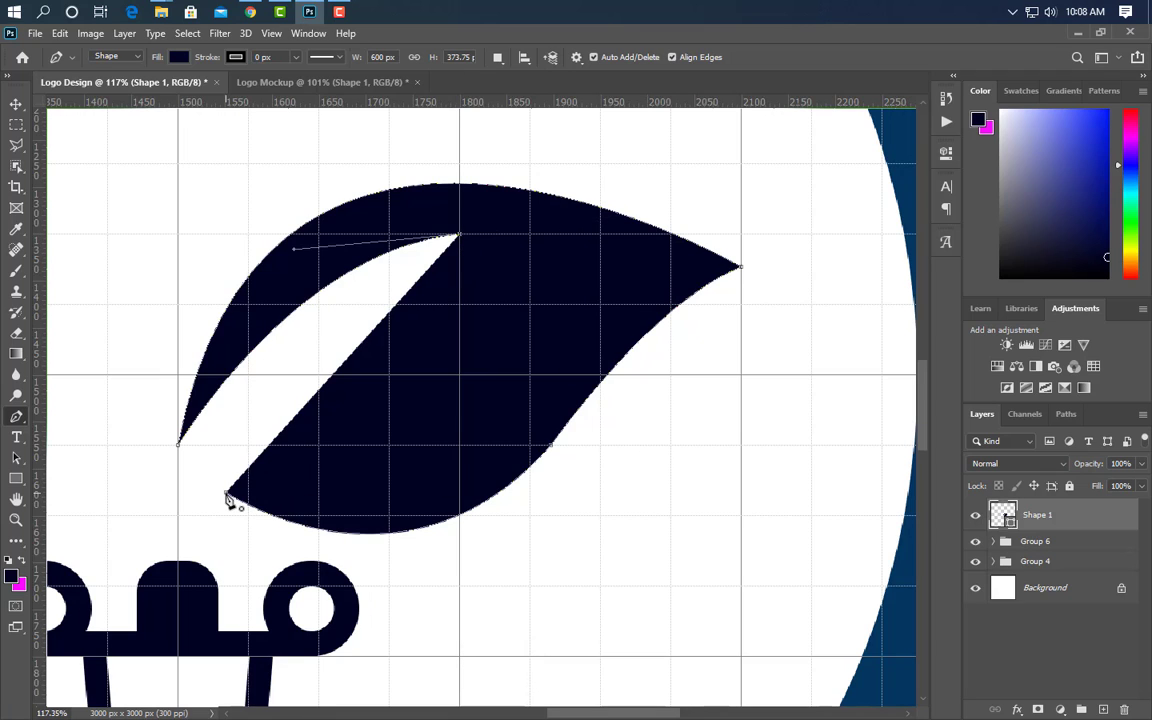
{"action": "left_click_drag", "start_coordinate": [211, 590], "coordinate": [147, 695]}
Duplicate the leaf, flip the copy horizontally and place it on the opposite side of the filament at X 1125, Y 1425 px
{"action": "scroll", "coordinate": [345, 457], "scroll_direction": "down", "scroll_amount": 5}
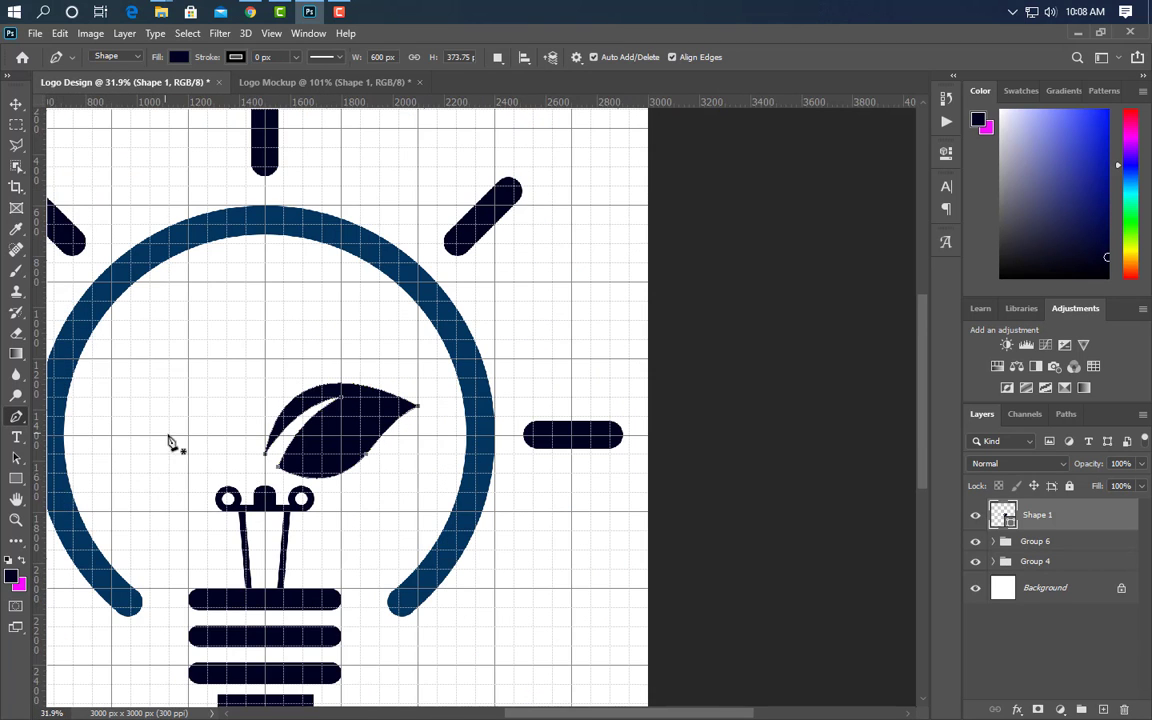
{"action": "scroll", "coordinate": [141, 455], "scroll_direction": "up", "scroll_amount": 3}
{"action": "left_click_drag", "start_coordinate": [1095, 530], "coordinate": [1103, 709]}
{"action": "key", "text": "ctrl+t"}
{"action": "right_click", "coordinate": [424, 405]}
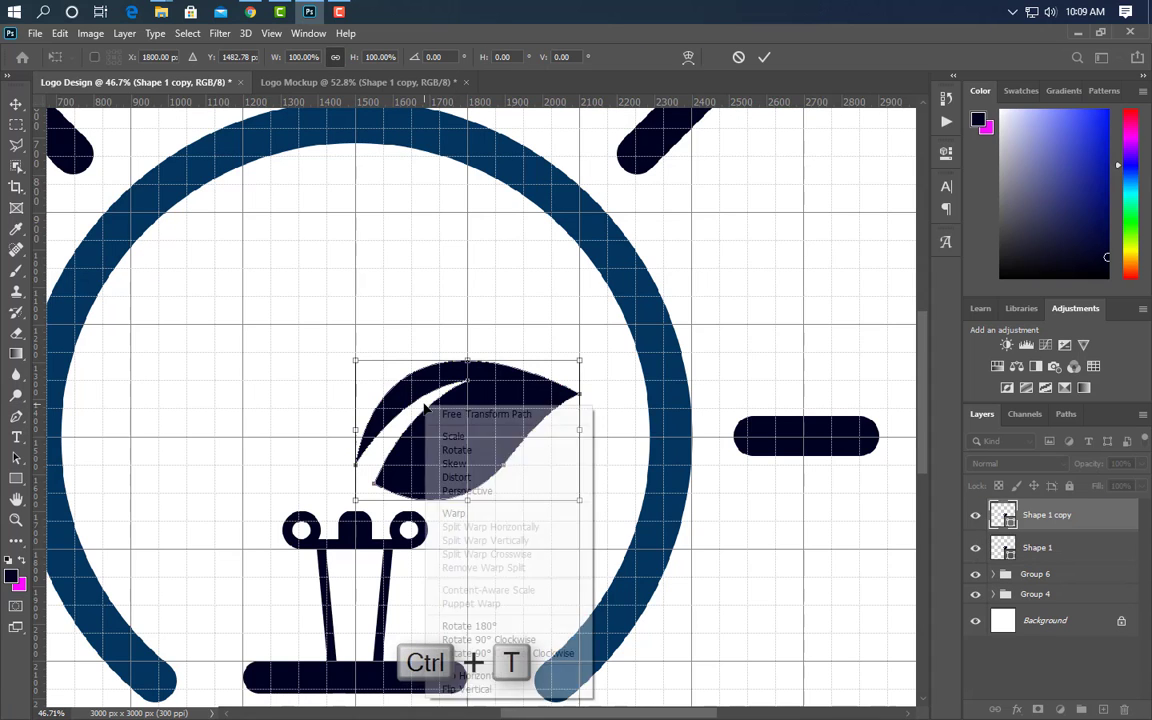
{"action": "left_click", "coordinate": [480, 674]}
{"action": "left_click_drag", "start_coordinate": [509, 462], "coordinate": [257, 440]}
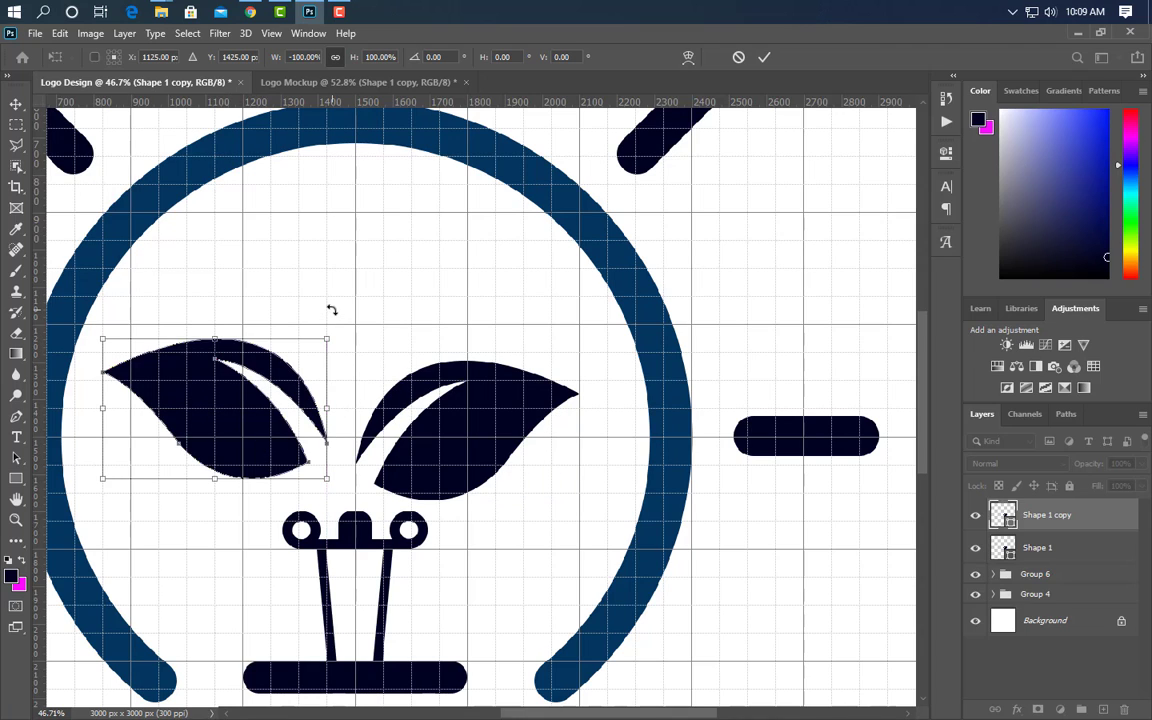
Rotate the mirrored leaf copy upright by setting its angle to -160°
{"action": "left_click_drag", "start_coordinate": [332, 310], "coordinate": [366, 306]}
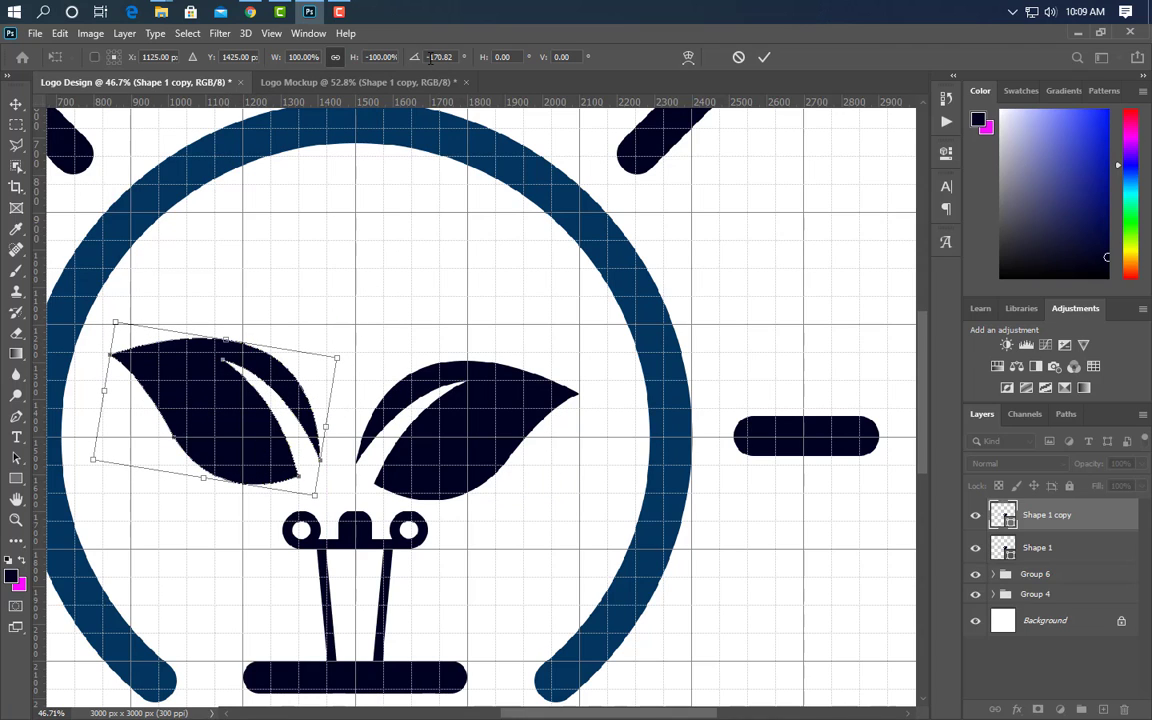
{"action": "type", "text": "-160"}
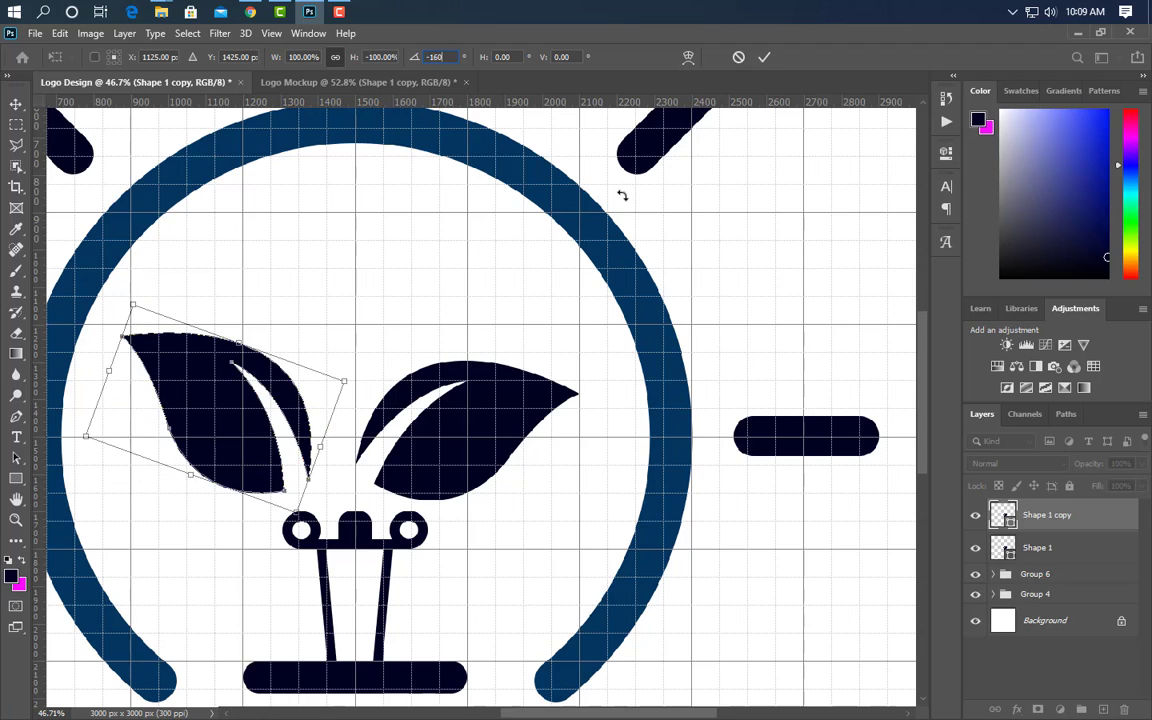
{"action": "key", "text": "Return"}
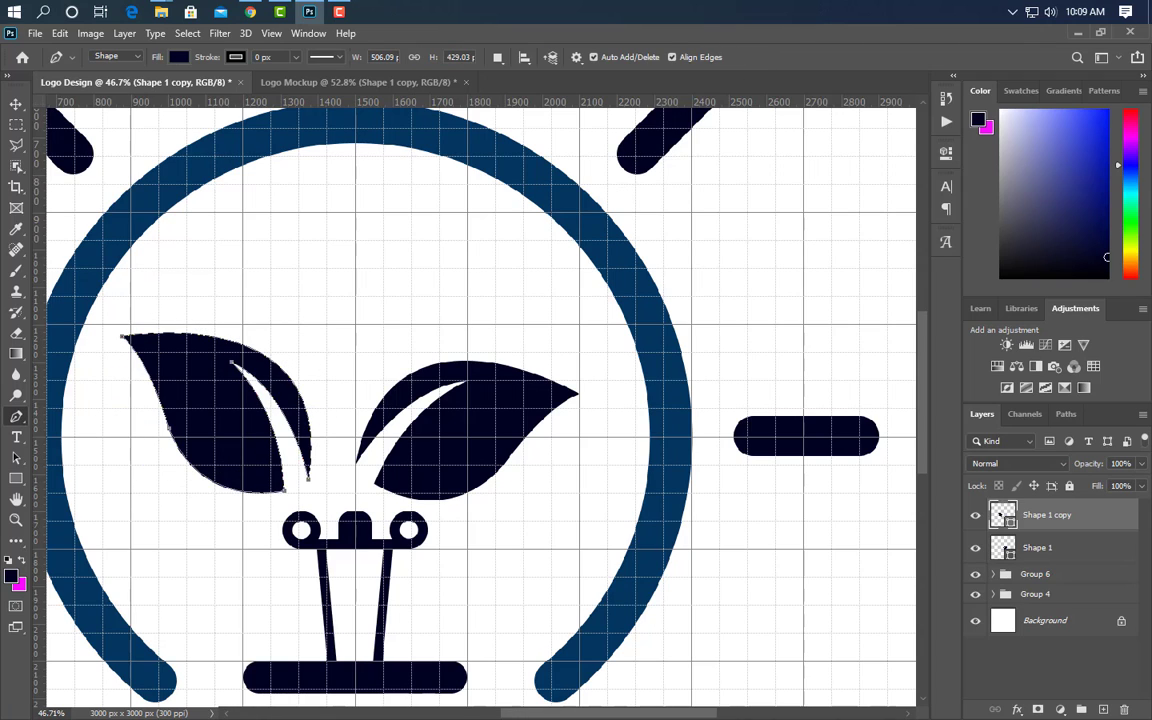
Scale the rotated leaf copy up slightly and move it toward the centre so it sits beside the original leaf
{"action": "left_click", "coordinate": [16, 104]}
{"action": "key", "text": "ctrl+t"}
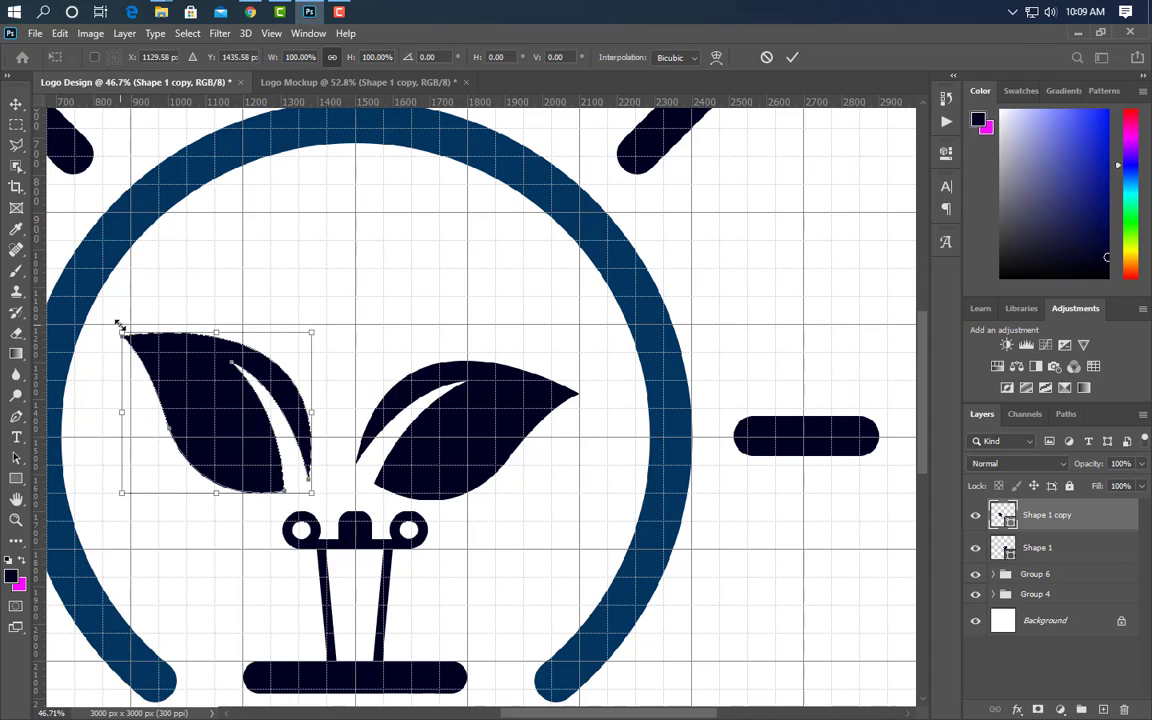
{"action": "left_click_drag", "start_coordinate": [118, 326], "coordinate": [98, 310]}
{"action": "left_click_drag", "start_coordinate": [290, 400], "coordinate": [323, 404]}
{"action": "left_click", "coordinate": [791, 57]}
Group both leaf shapes with Group 6 and Group 4 into one logo group
{"action": "key", "text": "ctrl+0"}
{"action": "left_click", "coordinate": [1035, 547], "text": "ctrl"}
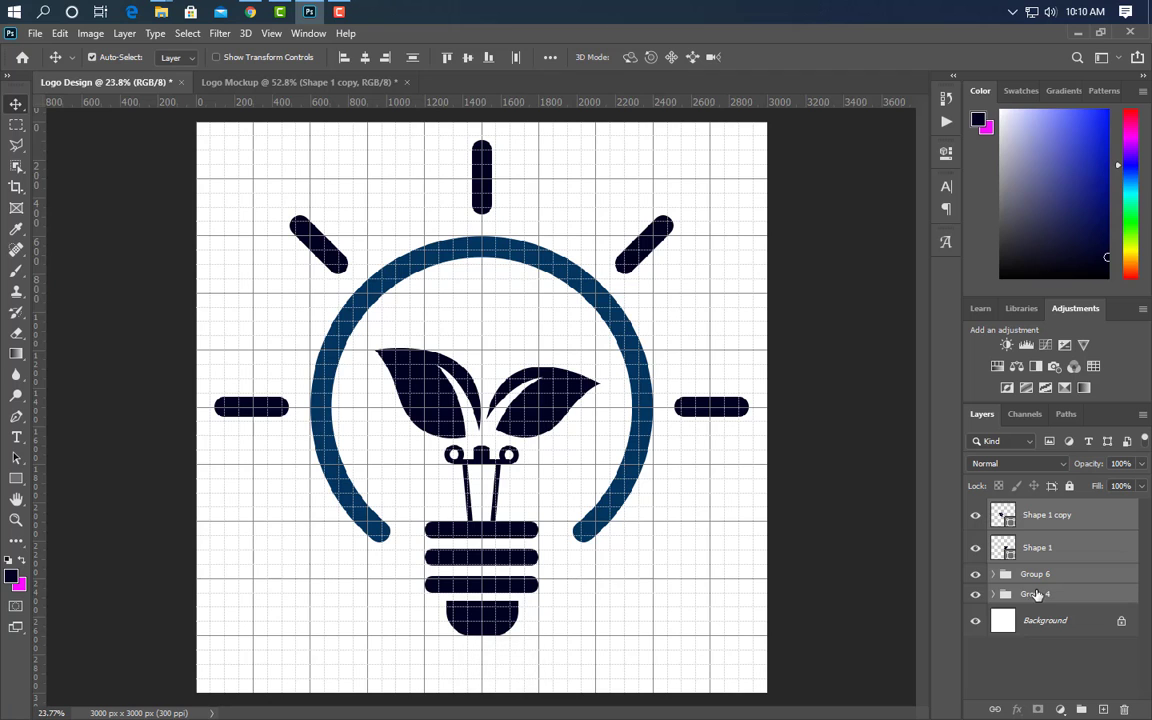
{"action": "left_click", "coordinate": [1083, 710]}
Scale the whole logo group down from both ends, leaving about 450 px of margin above and below it
{"action": "key", "text": "ctrl+t"}
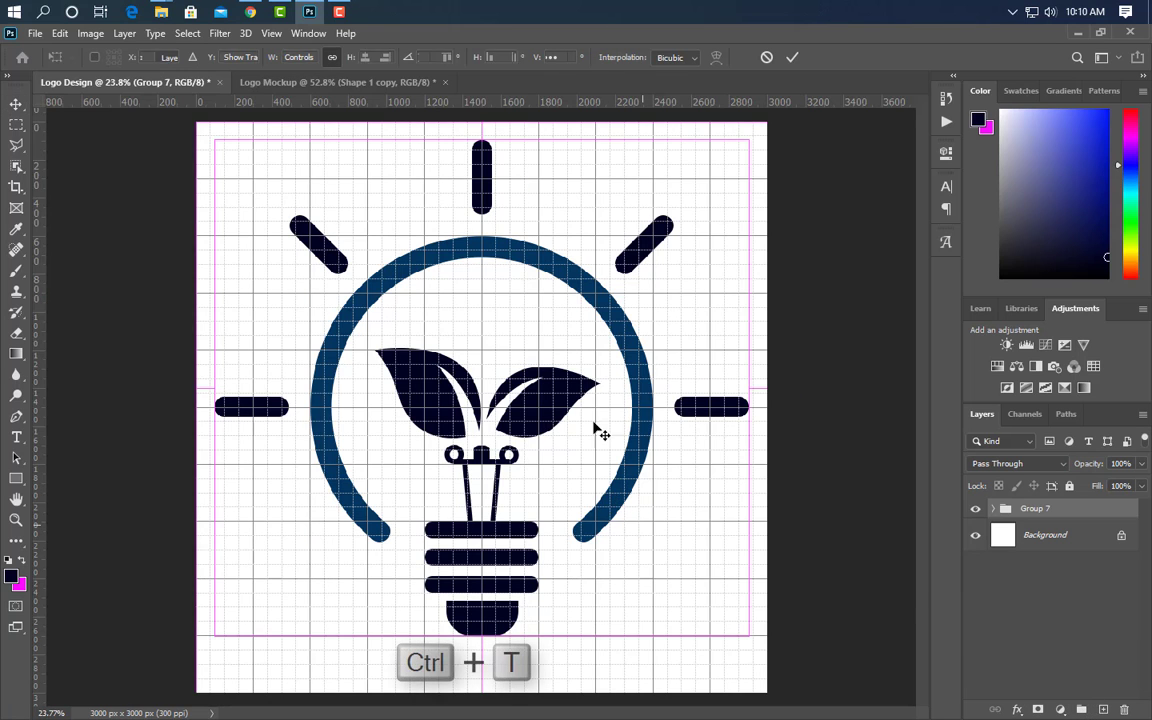
{"action": "left_click_drag", "start_coordinate": [481, 135], "coordinate": [481, 207]}
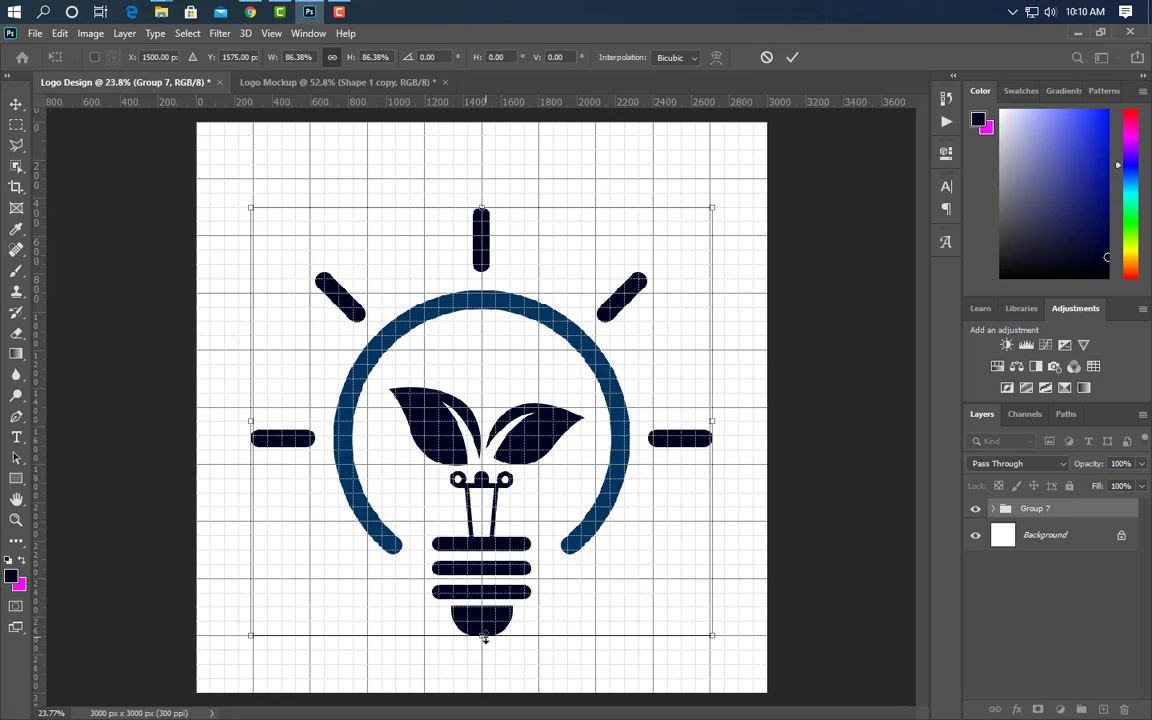
{"action": "left_click_drag", "start_coordinate": [484, 637], "coordinate": [487, 609]}
{"action": "key", "text": "Return"}
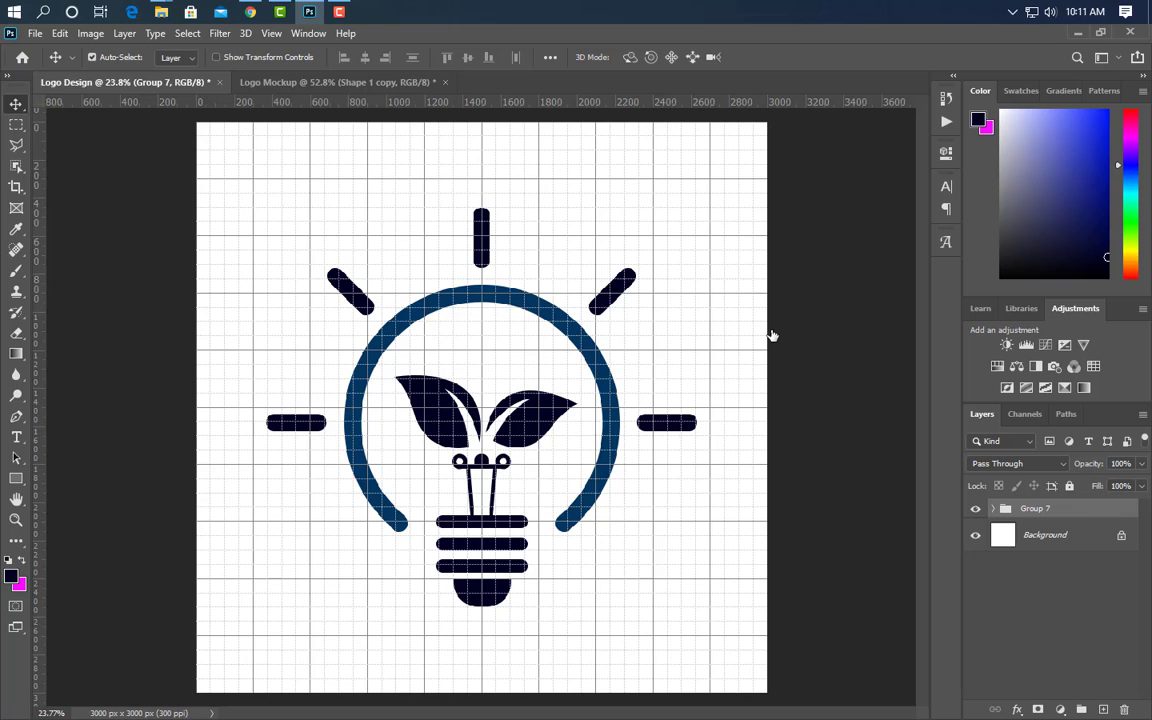
Apply a reflected Gradient Overlay at -90° to Group 7, running from #f6eead to #c1ac51 at 100% opacity
{"action": "left_click", "coordinate": [392, 519]}
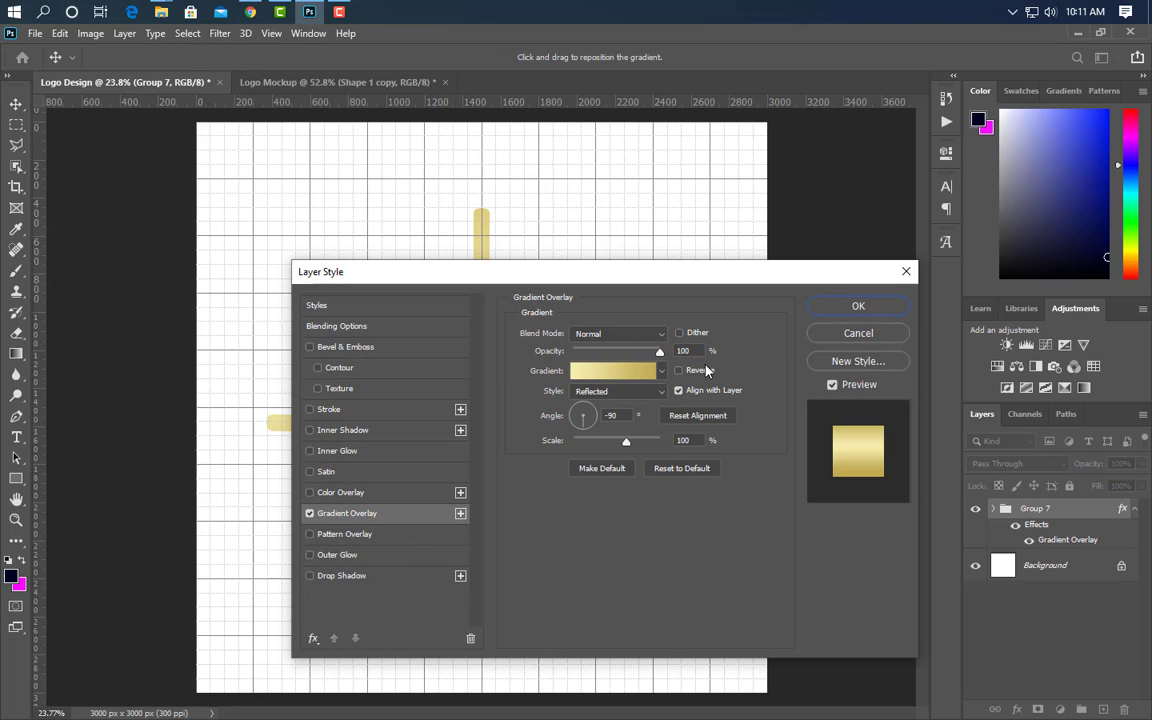
{"action": "left_click", "coordinate": [632, 376]}
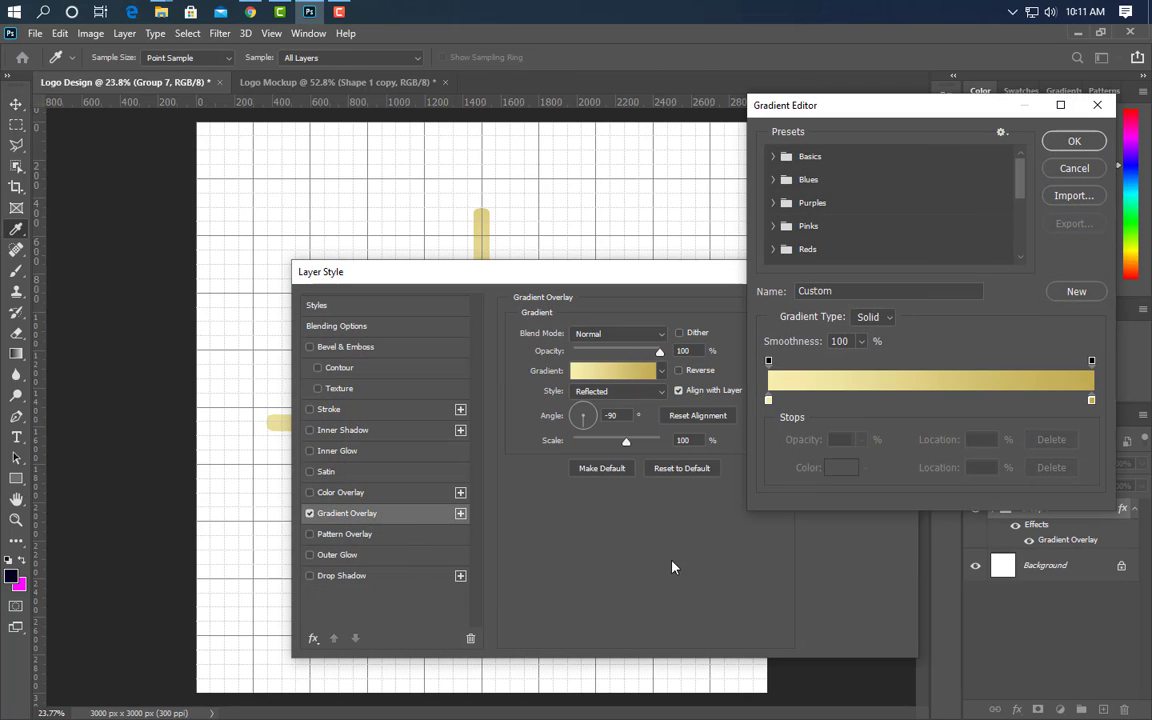
{"action": "double_click", "coordinate": [768, 400]}
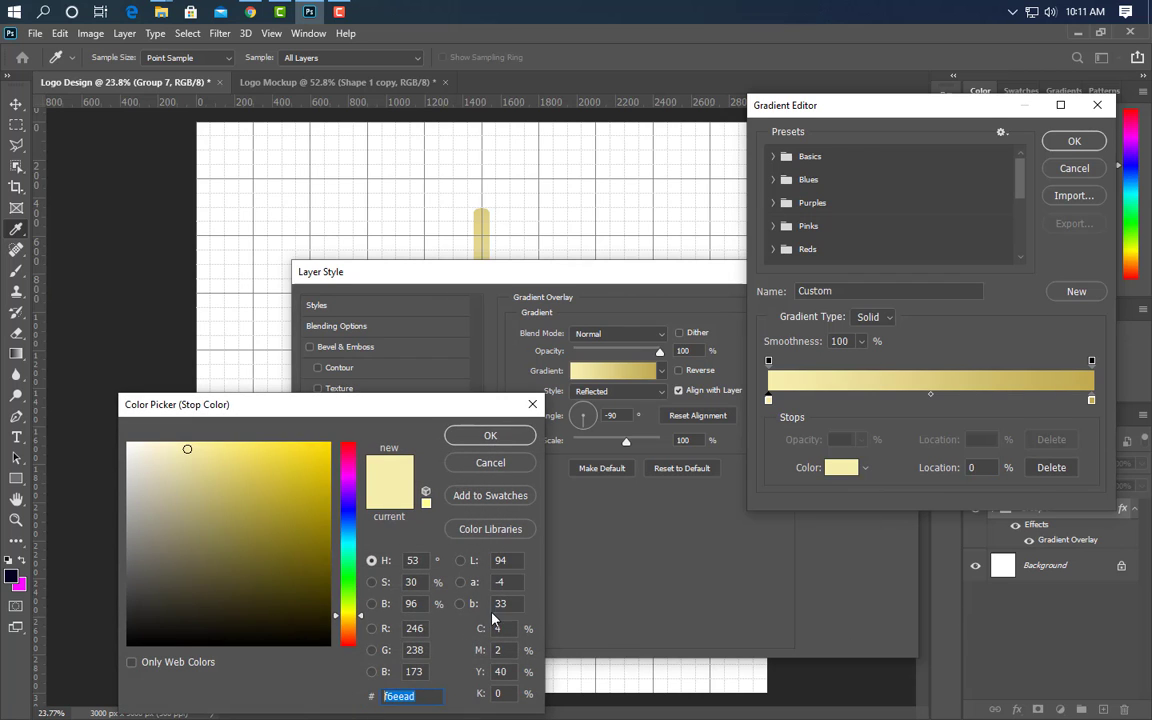
{"action": "left_click", "coordinate": [490, 437]}
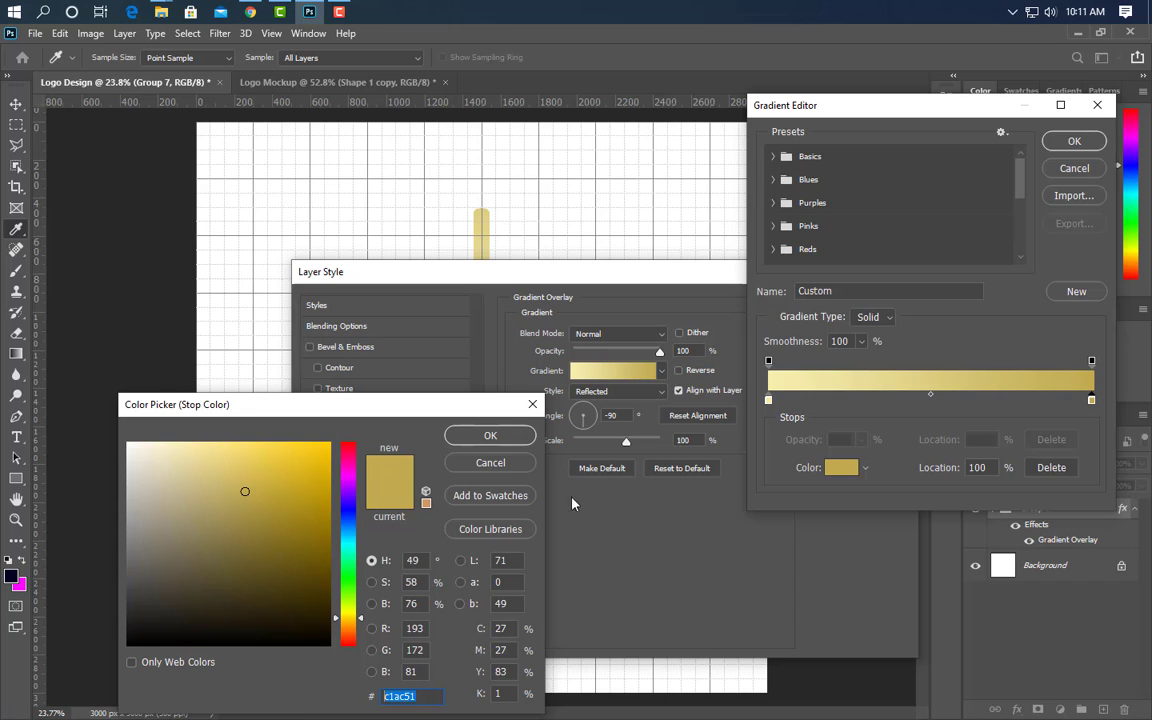
{"action": "left_click", "coordinate": [490, 436]}
{"action": "left_click", "coordinate": [1074, 142]}
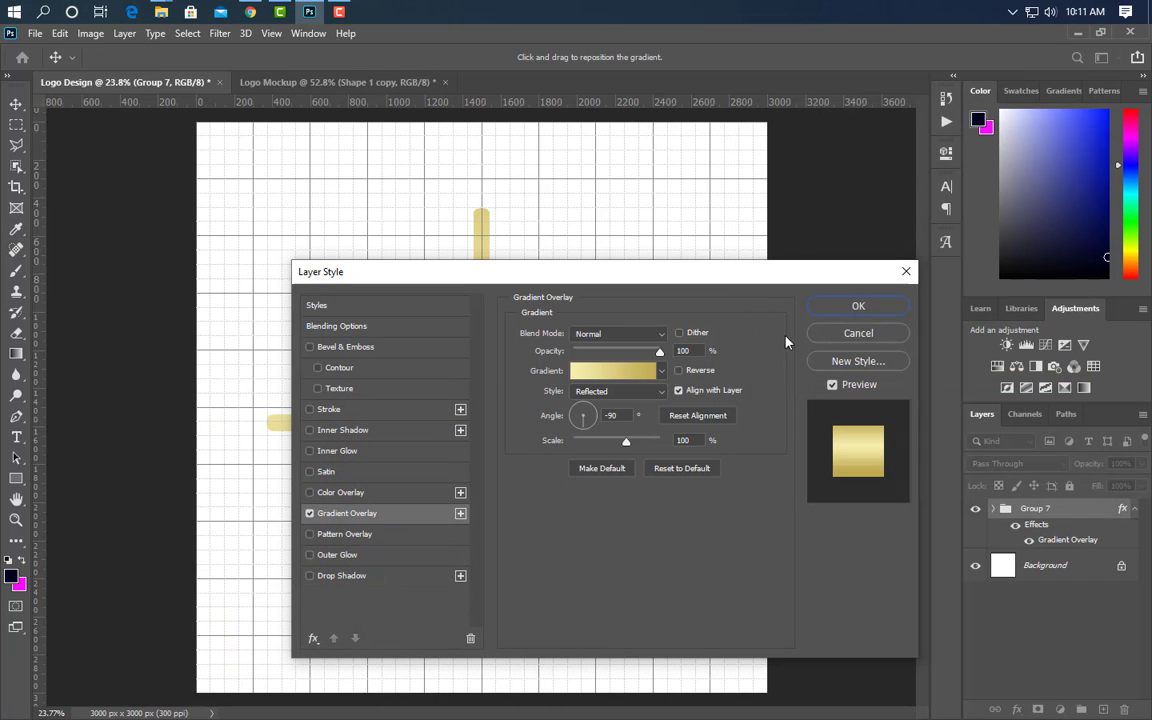
{"action": "left_click", "coordinate": [858, 306]}
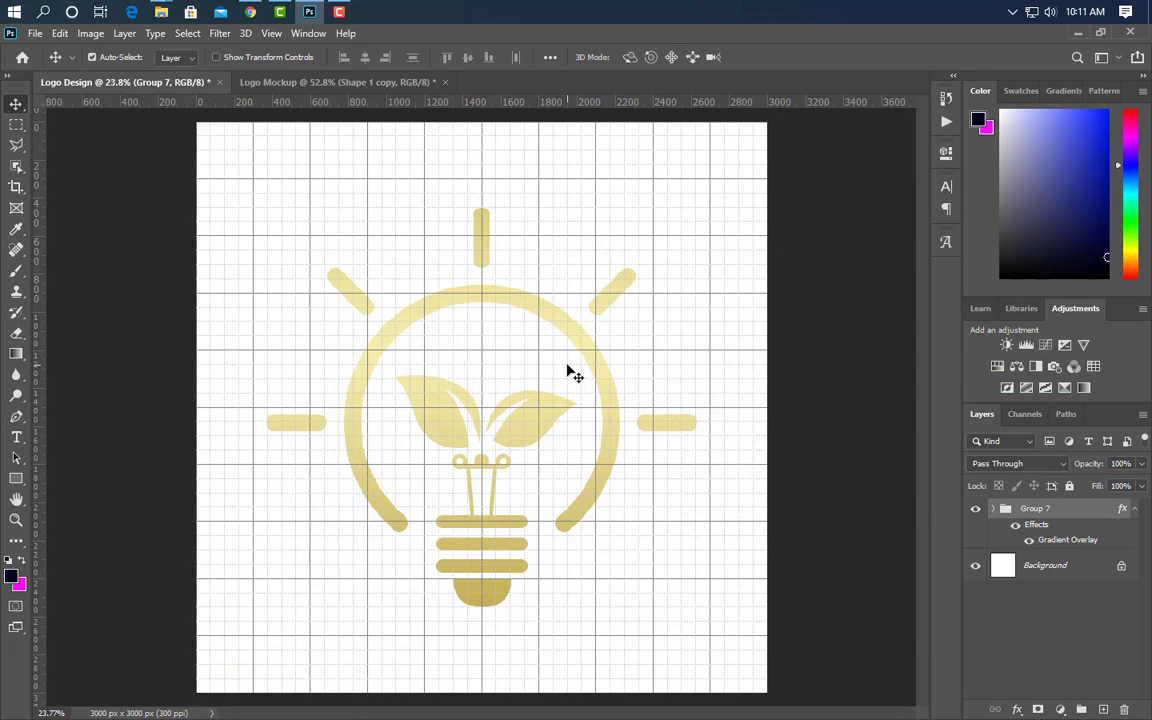
Hide the grid on the canvas
{"action": "left_click", "coordinate": [270, 33]}
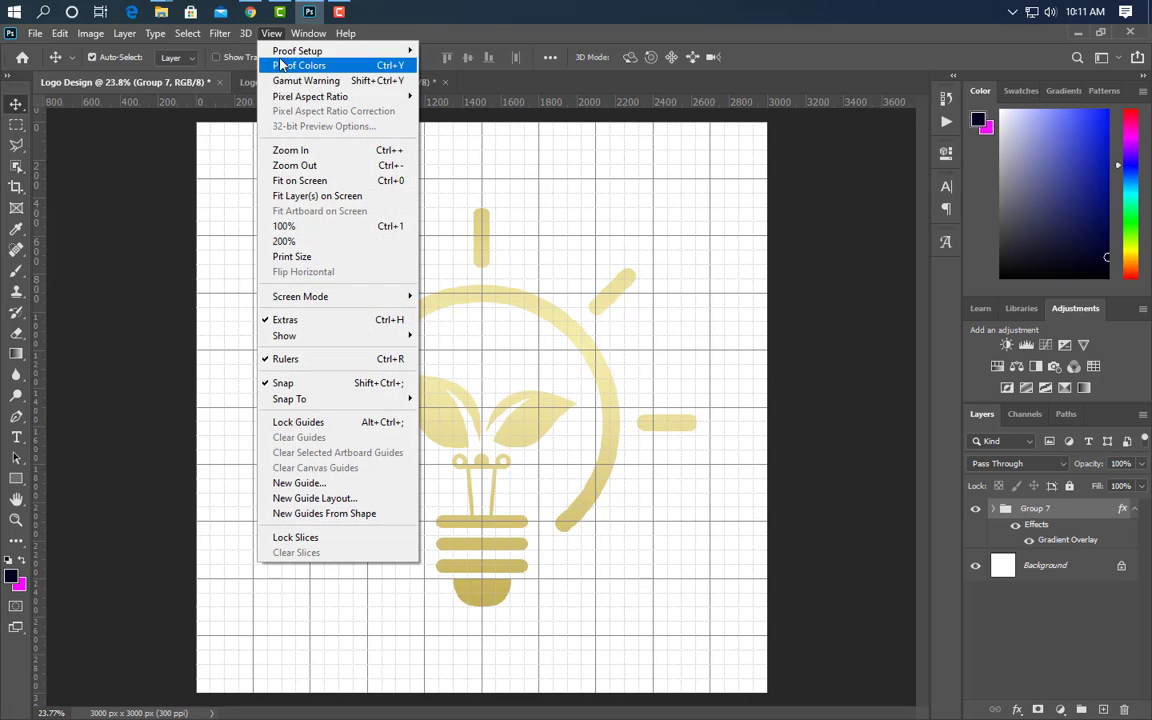
{"action": "mouse_move", "coordinate": [290, 335]}
{"action": "left_click", "coordinate": [441, 382]}
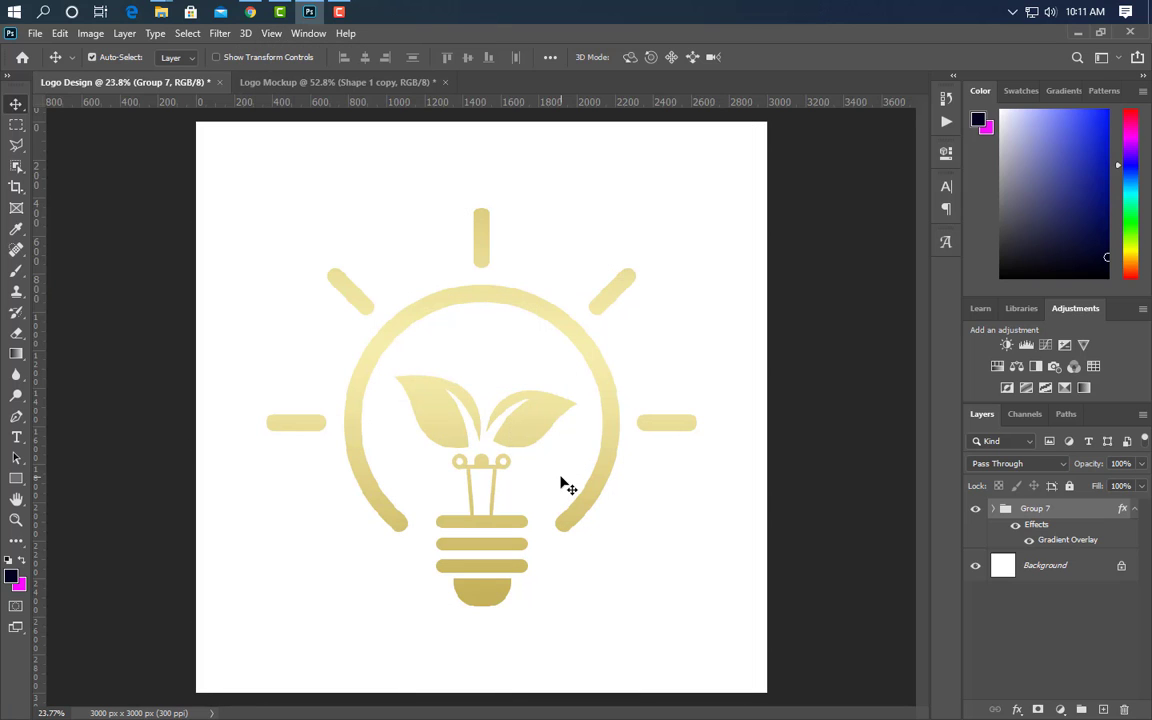
Move the bulb group up about 300 px and scale it to about 82% from its lower edge
{"action": "key", "text": "ctrl+t"}
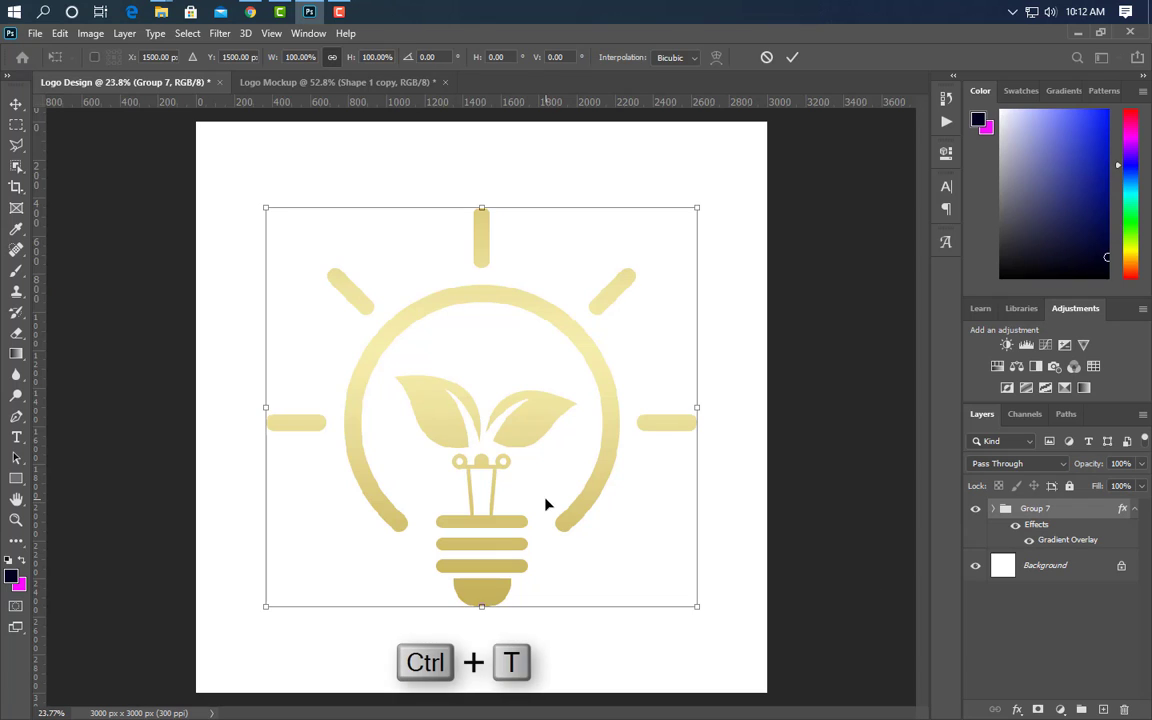
{"action": "left_click_drag", "start_coordinate": [548, 506], "coordinate": [548, 445]}
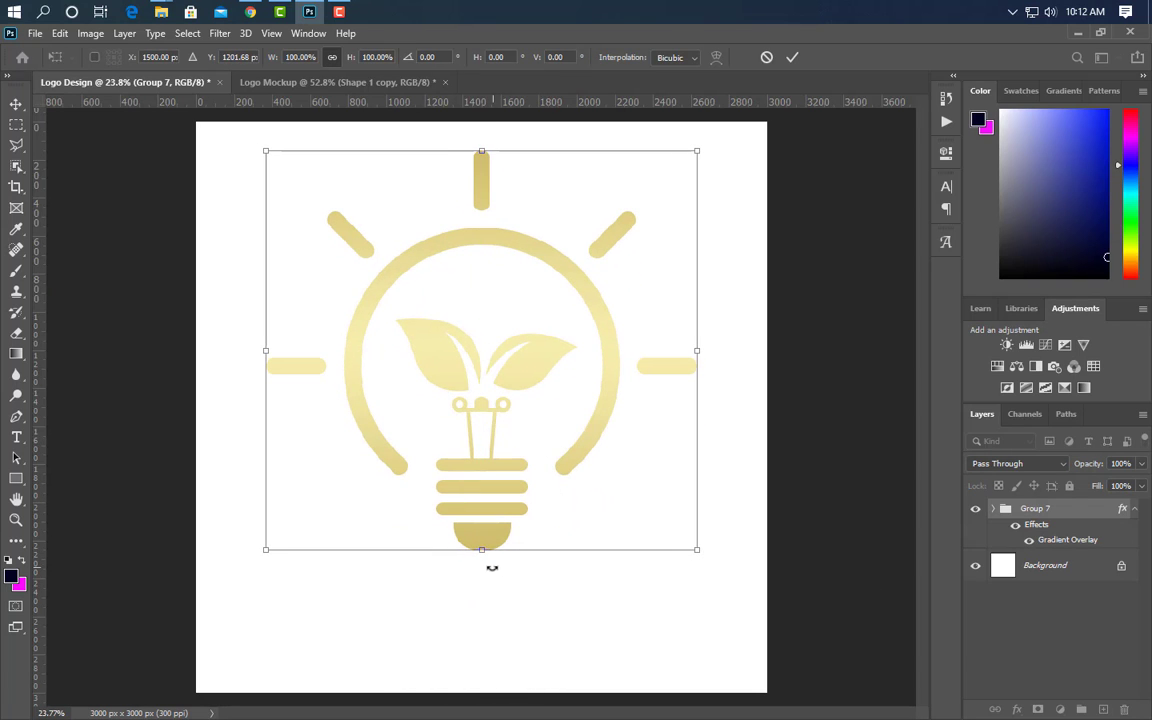
{"action": "left_click_drag", "start_coordinate": [481, 549], "coordinate": [480, 482]}
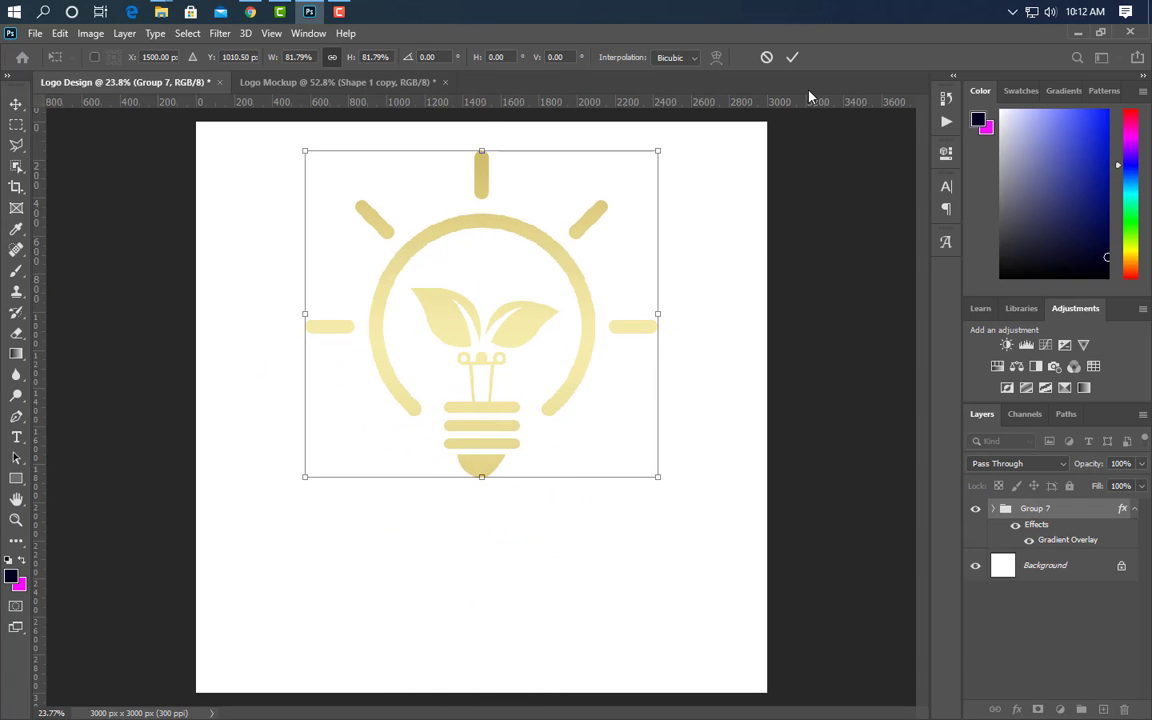
{"action": "left_click", "coordinate": [792, 57]}
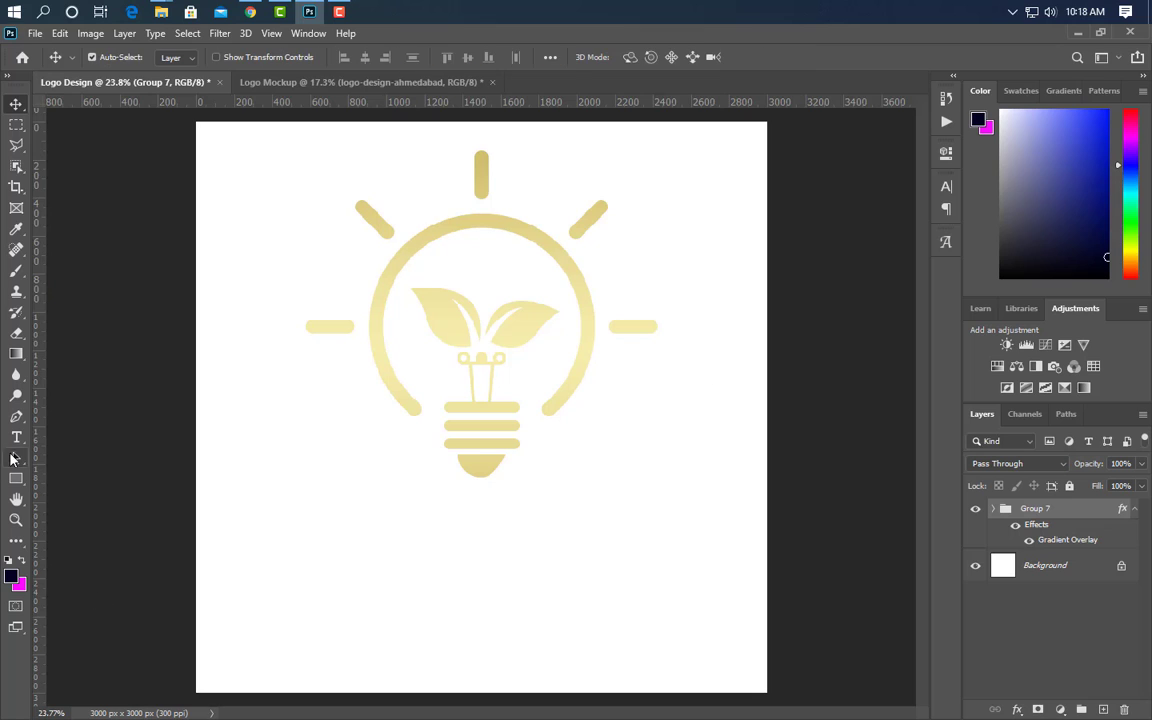
Add the text "Eco Energy" in Eras Demi ITC below the bulb and enlarge it to about 79 pt, matching the logo's width
{"action": "left_click", "coordinate": [16, 437]}
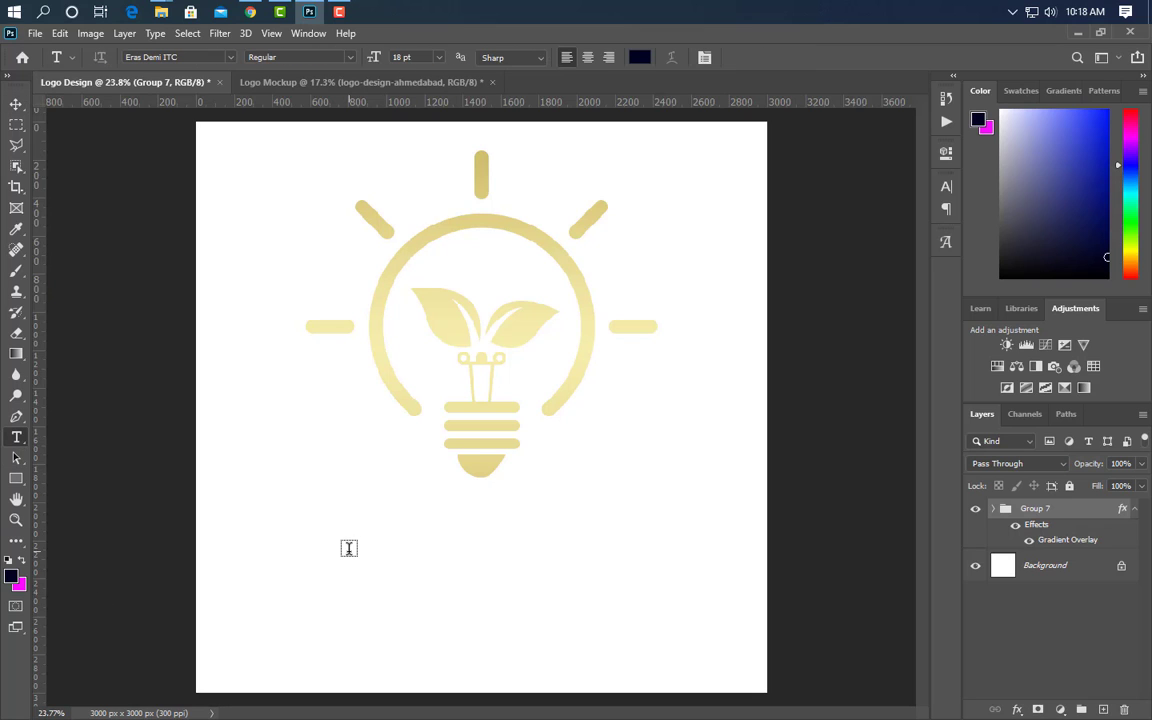
{"action": "left_click", "coordinate": [313, 578]}
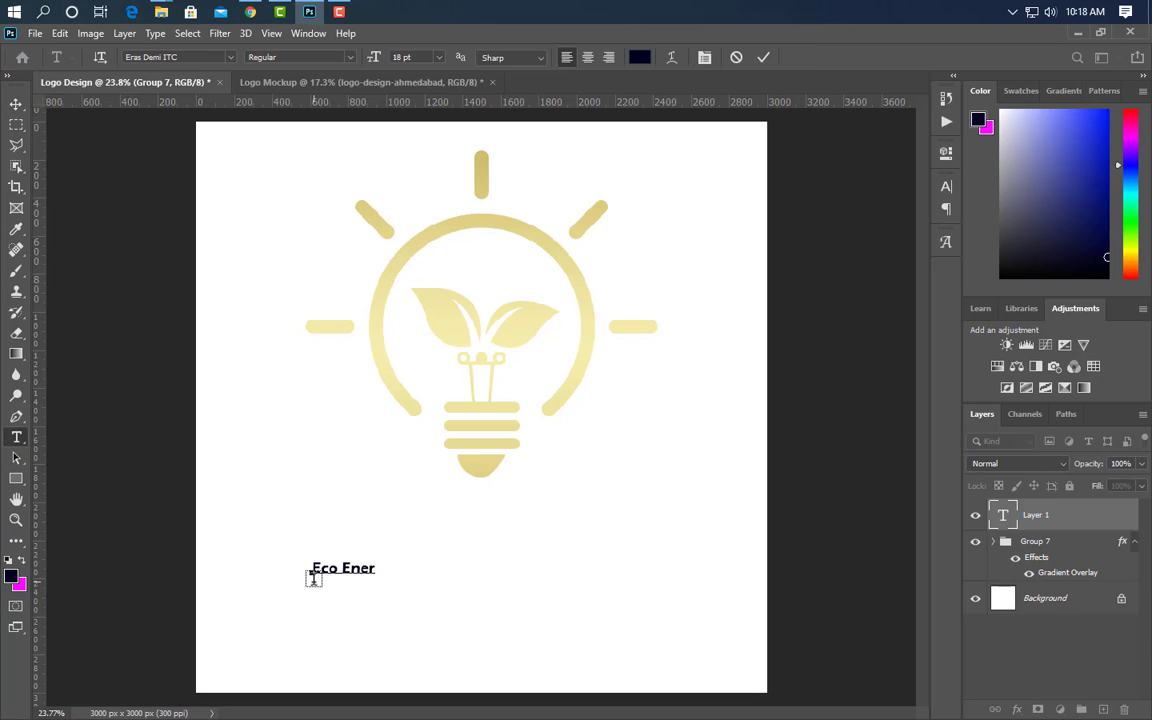
{"action": "key", "text": "ctrl+t"}
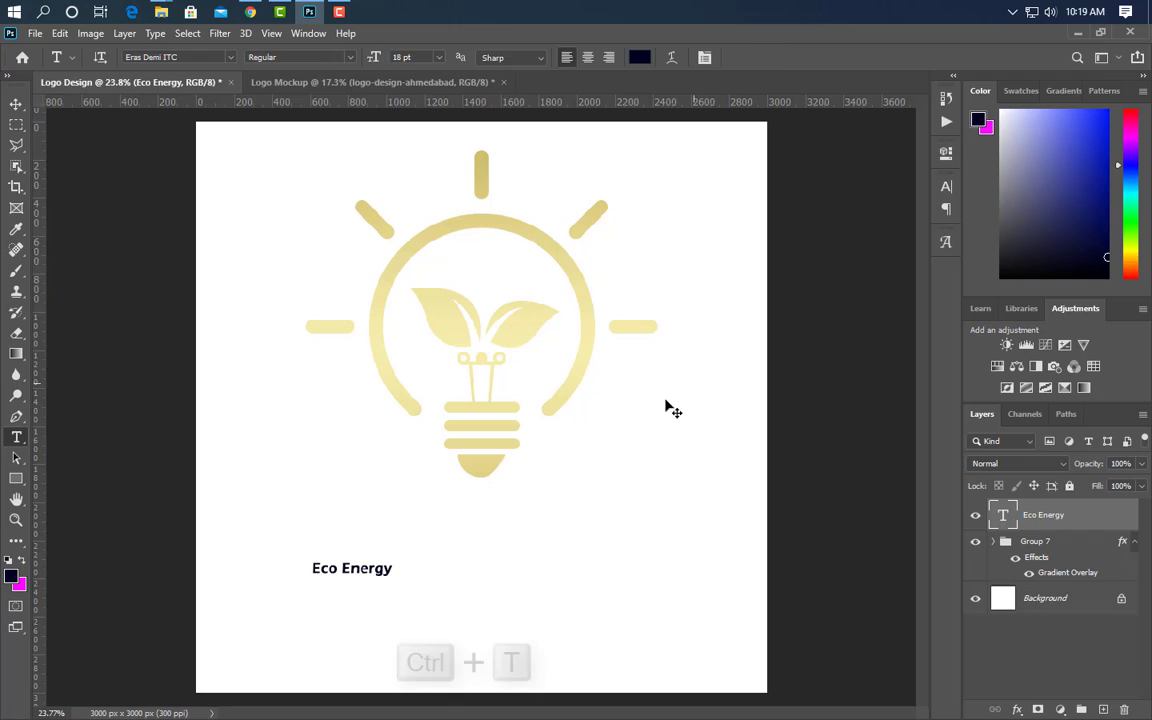
{"action": "left_click_drag", "start_coordinate": [398, 568], "coordinate": [659, 568]}
{"action": "left_click", "coordinate": [791, 58]}
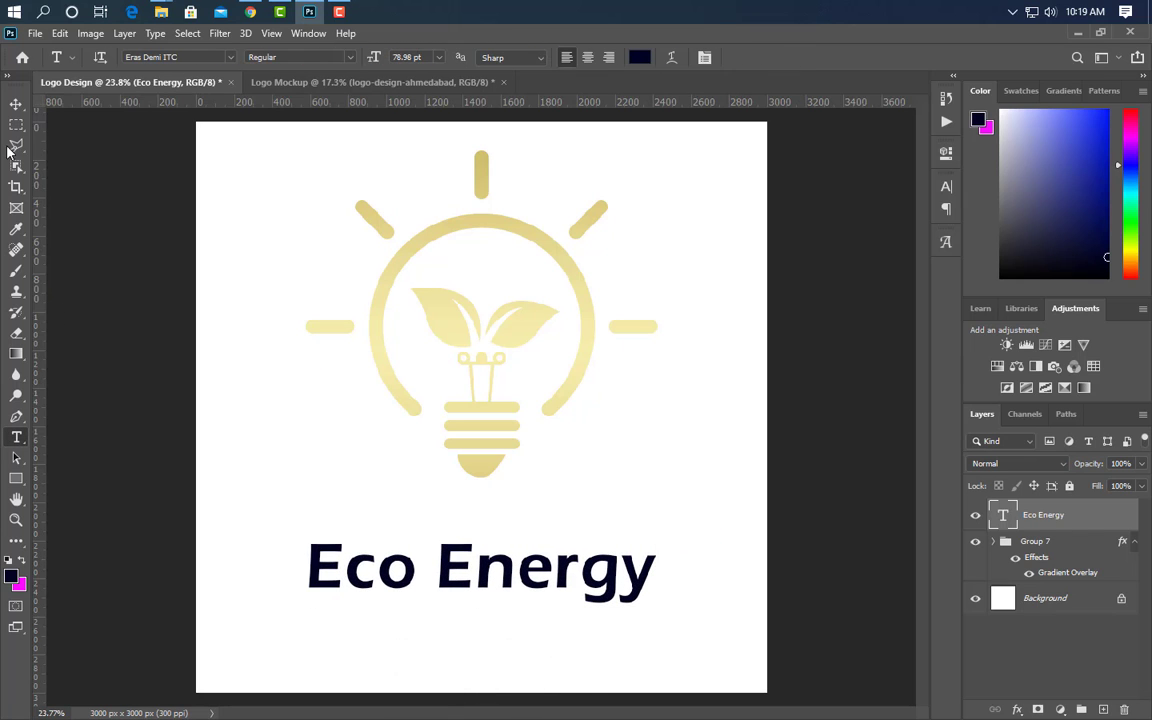
Nudge the "Eco Energy" text up about 250 px so it sits close beneath the bulb's base
{"action": "left_click", "coordinate": [15, 104]}
{"action": "key", "text": "shift+Up"}
{"action": "key", "text": "shift+Up"}
{"action": "key", "text": "shift+Up"}
{"action": "key", "text": "shift+Up"}
{"action": "key", "text": "shift+Up"}
{"action": "key", "text": "shift+Up"}
{"action": "key", "text": "shift+Up"}
{"action": "key", "text": "shift+Up"}
{"action": "key", "text": "shift+Up"}
{"action": "key", "text": "shift+Up"}
{"action": "key", "text": "shift+Up"}
{"action": "key", "text": "shift+Up"}
{"action": "key", "text": "shift+Up"}
{"action": "key", "text": "shift+Up"}
{"action": "key", "text": "shift+Up"}
{"action": "key", "text": "shift+Up"}
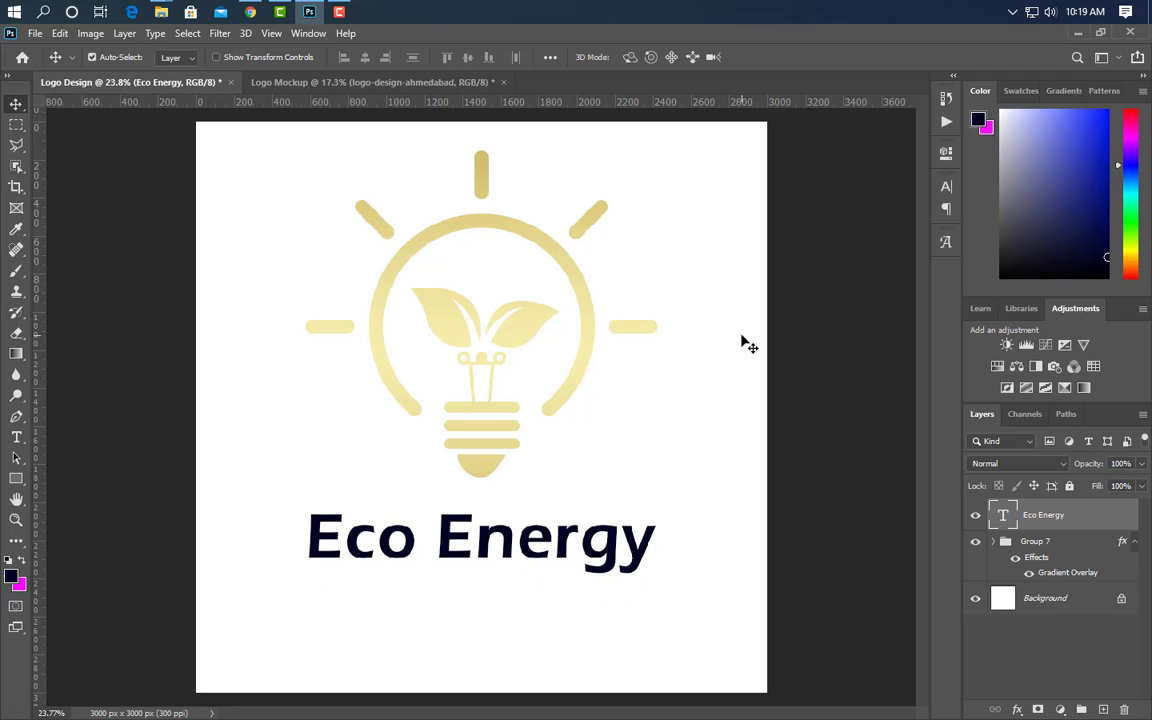
{"action": "key", "text": "shift+Up"}
{"action": "key", "text": "shift+Up"}
{"action": "key", "text": "shift+Up"}
{"action": "key", "text": "shift+Up"}
{"action": "key", "text": "shift+Up"}
{"action": "key", "text": "shift+Up"}
{"action": "key", "text": "shift+Up"}
{"action": "key", "text": "shift+Up"}
Add the text "Your Slogan Here" beneath "Eco Energy" and enlarge it to about 34 pt
{"action": "left_click", "coordinate": [17, 439]}
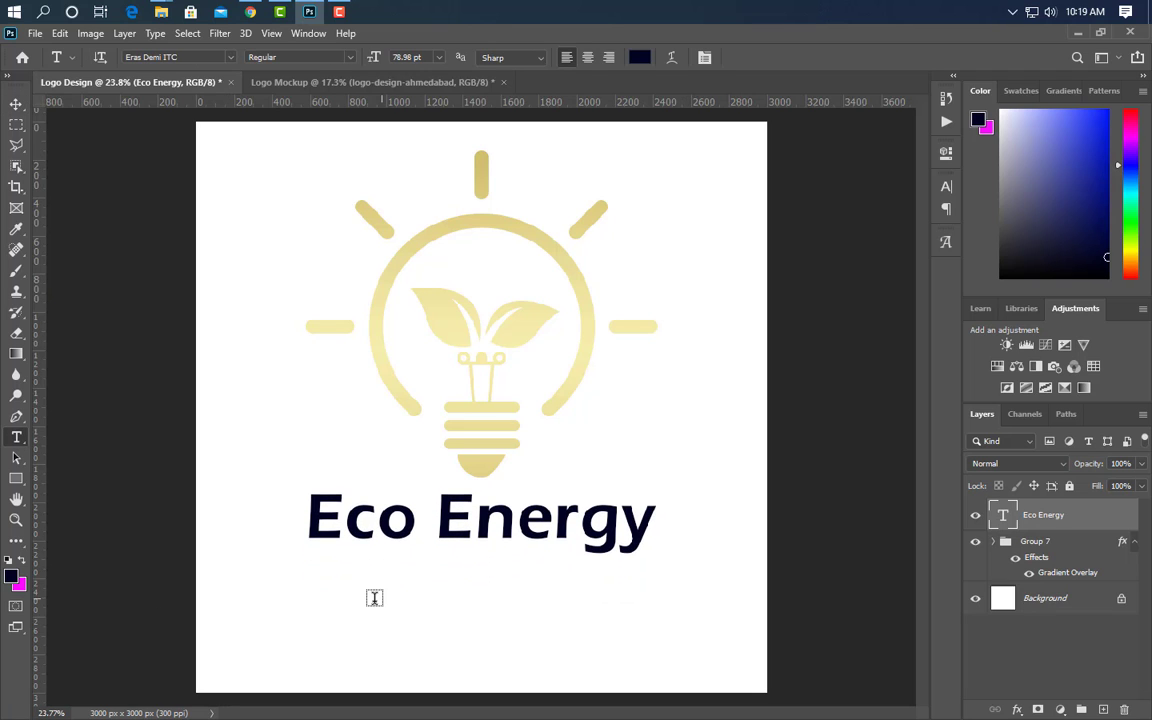
{"action": "left_click", "coordinate": [323, 573]}
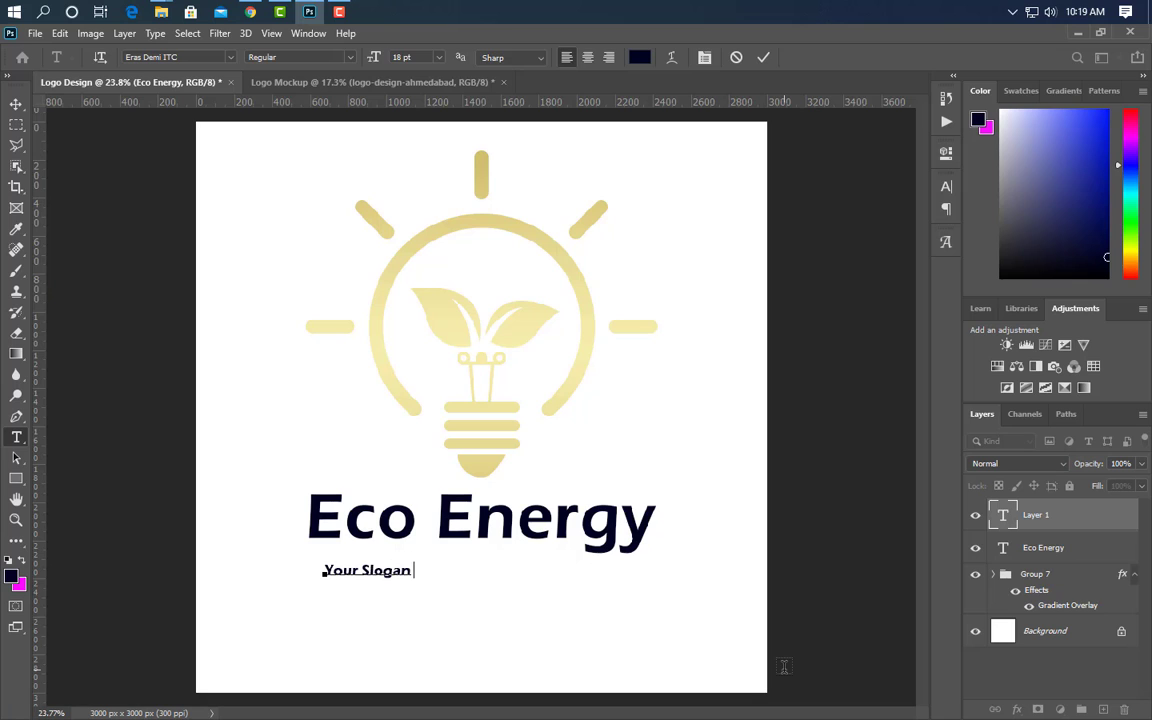
{"action": "left_click", "coordinate": [763, 58]}
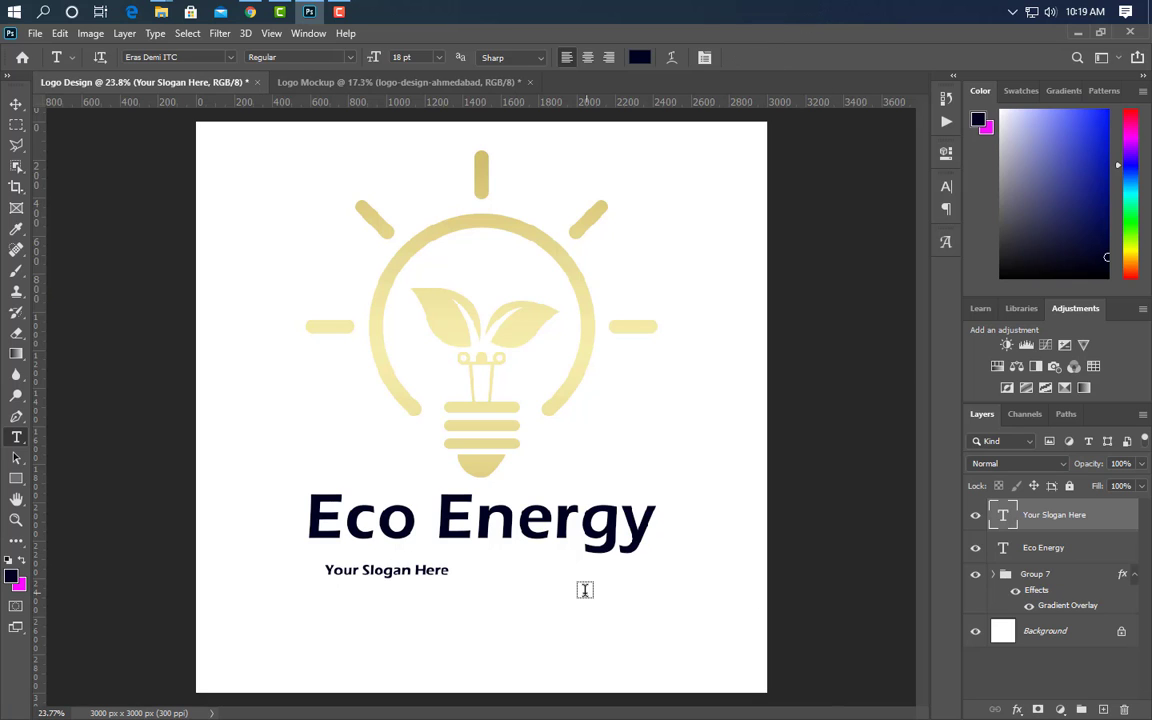
{"action": "key", "text": "ctrl+t"}
{"action": "left_click_drag", "start_coordinate": [452, 570], "coordinate": [591, 571]}
{"action": "left_click_drag", "start_coordinate": [329, 571], "coordinate": [353, 571]}
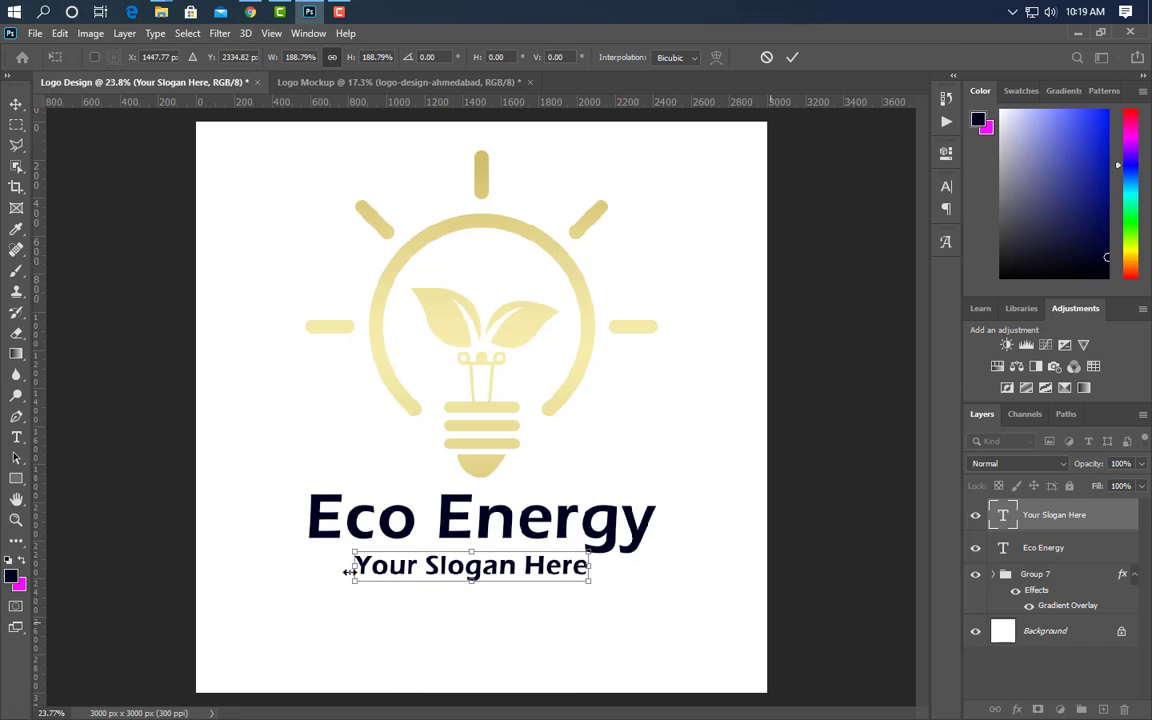
{"action": "left_click", "coordinate": [791, 58]}
{"action": "key", "text": "v"}
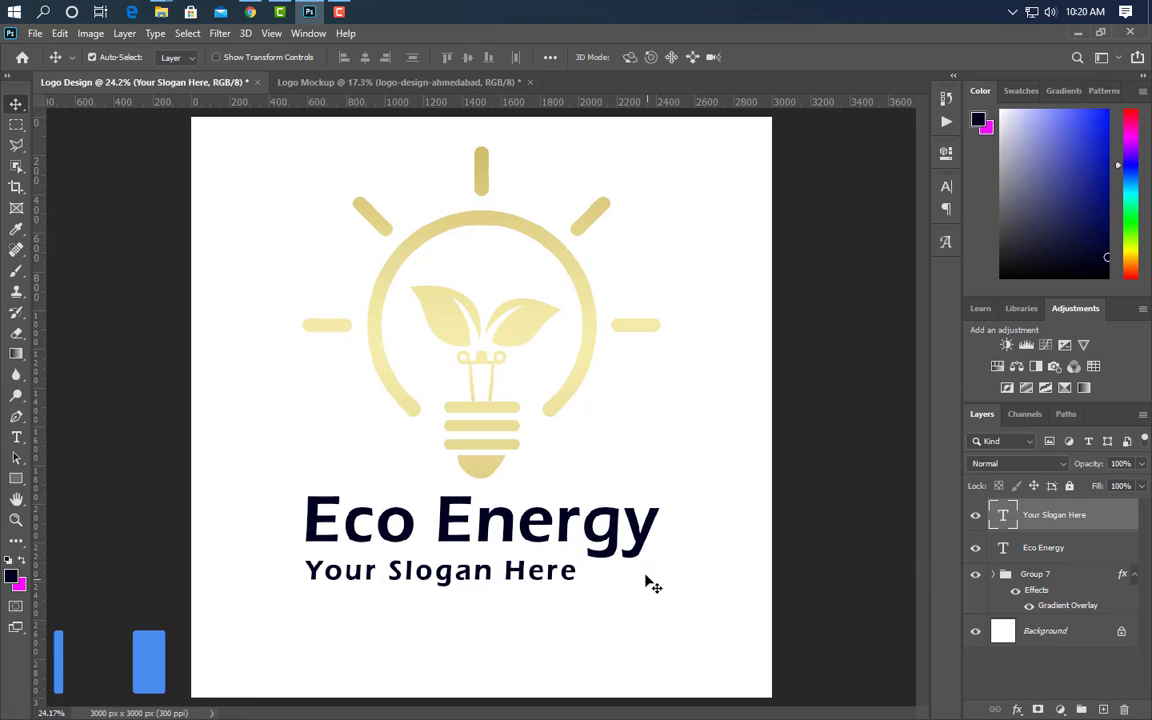
Draw a thin dark rectangle about 383 x 16 px after the slogan, ending at the right edge of "Eco Energy"
{"action": "scroll", "coordinate": [645, 585], "scroll_direction": "up", "scroll_amount": 4}
{"action": "left_click", "coordinate": [16, 478]}
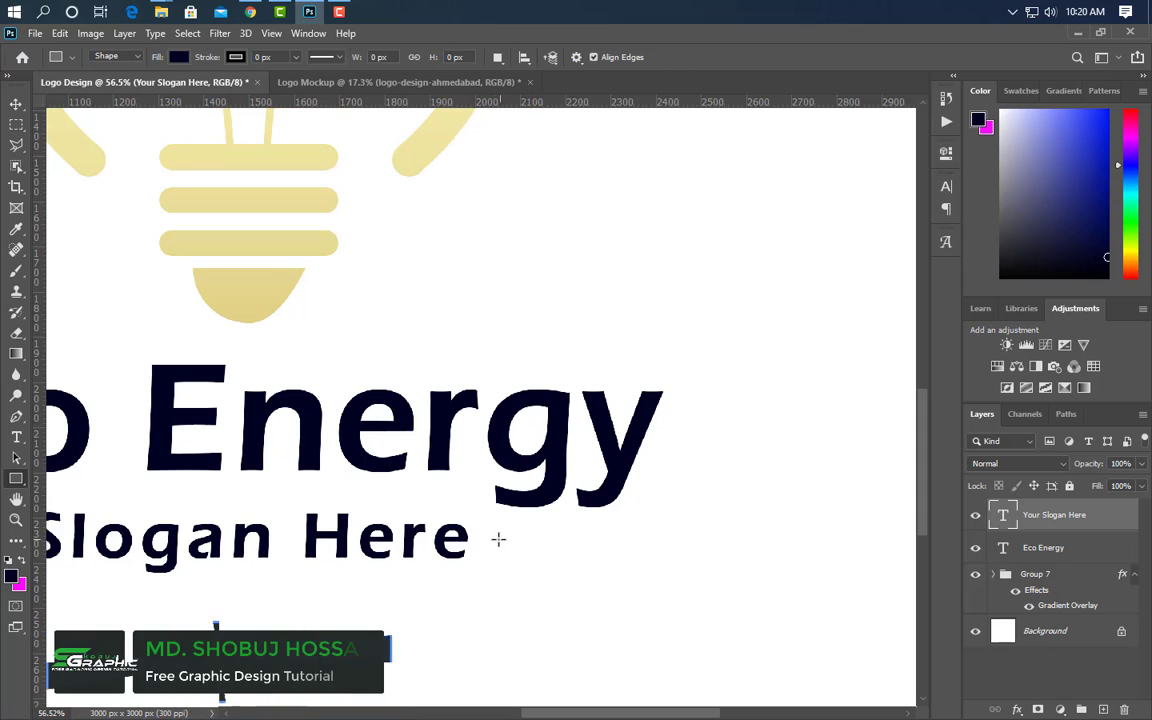
{"action": "left_click_drag", "start_coordinate": [573, 554], "coordinate": [663, 549]}
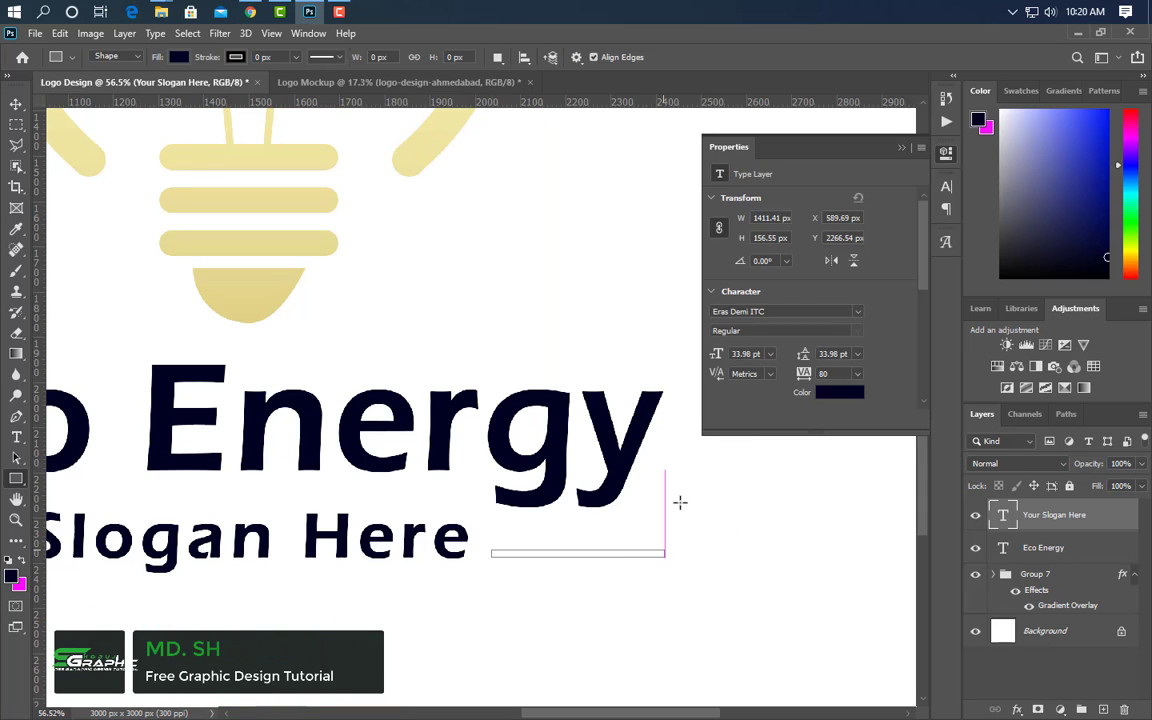
{"action": "scroll", "coordinate": [705, 494], "scroll_direction": "down", "scroll_amount": 8}
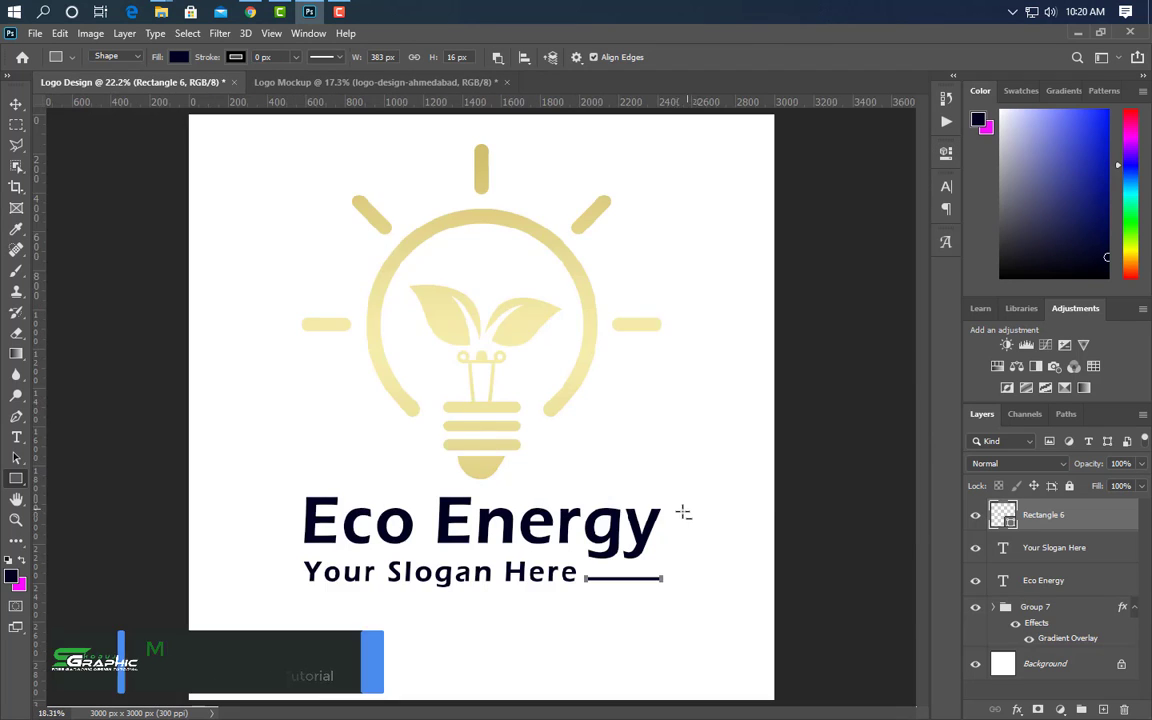
{"action": "scroll", "coordinate": [617, 594], "scroll_direction": "up", "scroll_amount": 1}
Group both text layers with the thin line and nest that group inside Group 7 under its gradient overlay
{"action": "left_click", "coordinate": [15, 105]}
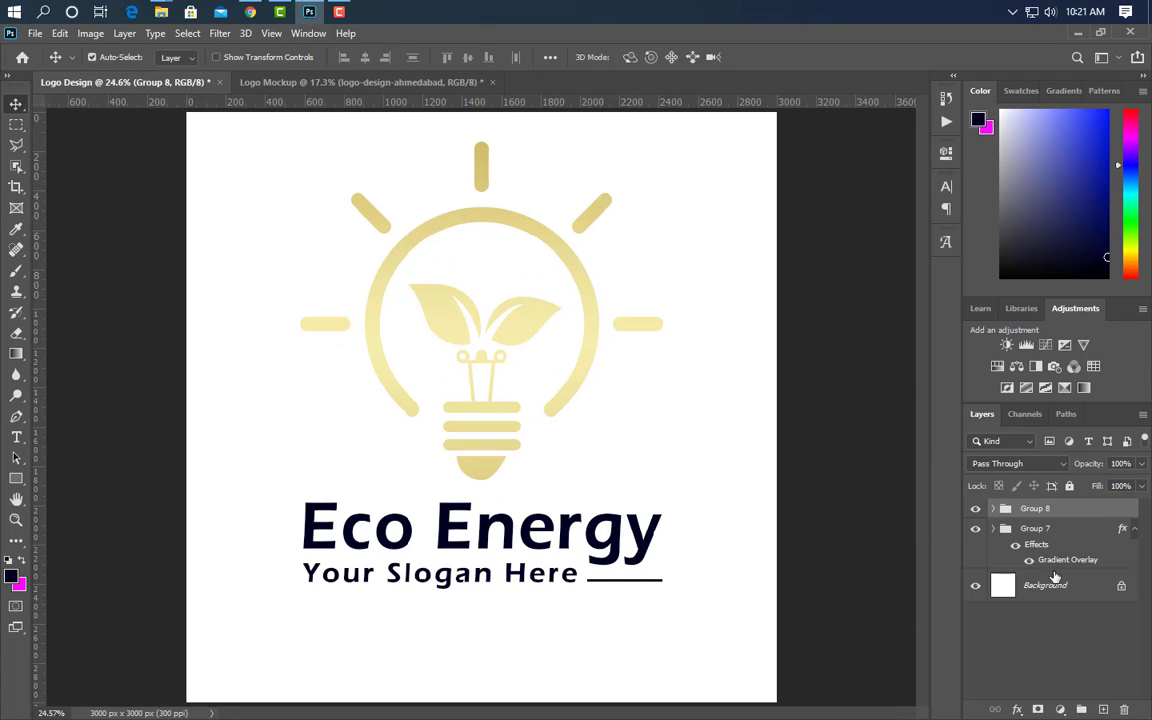
{"action": "left_click", "coordinate": [993, 528]}
{"action": "left_click_drag", "start_coordinate": [1080, 516], "coordinate": [1075, 569]}
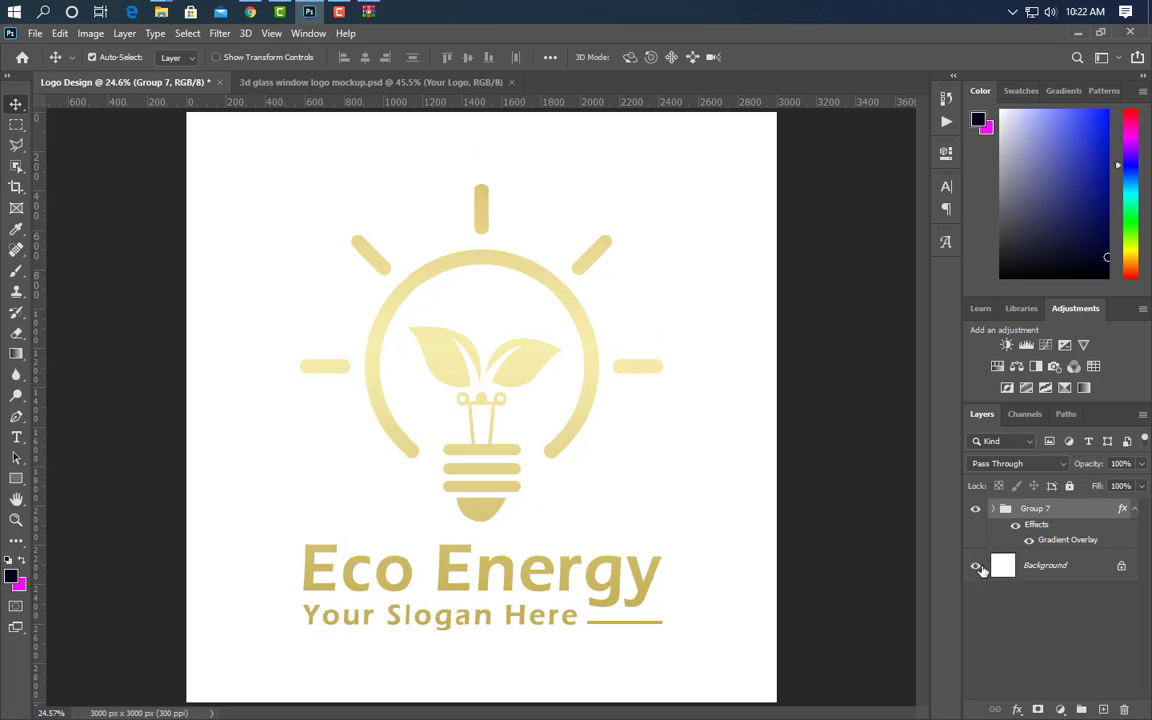
Hide the Background layer and stamp the visible logo onto a new layer
{"action": "left_click", "coordinate": [976, 566]}
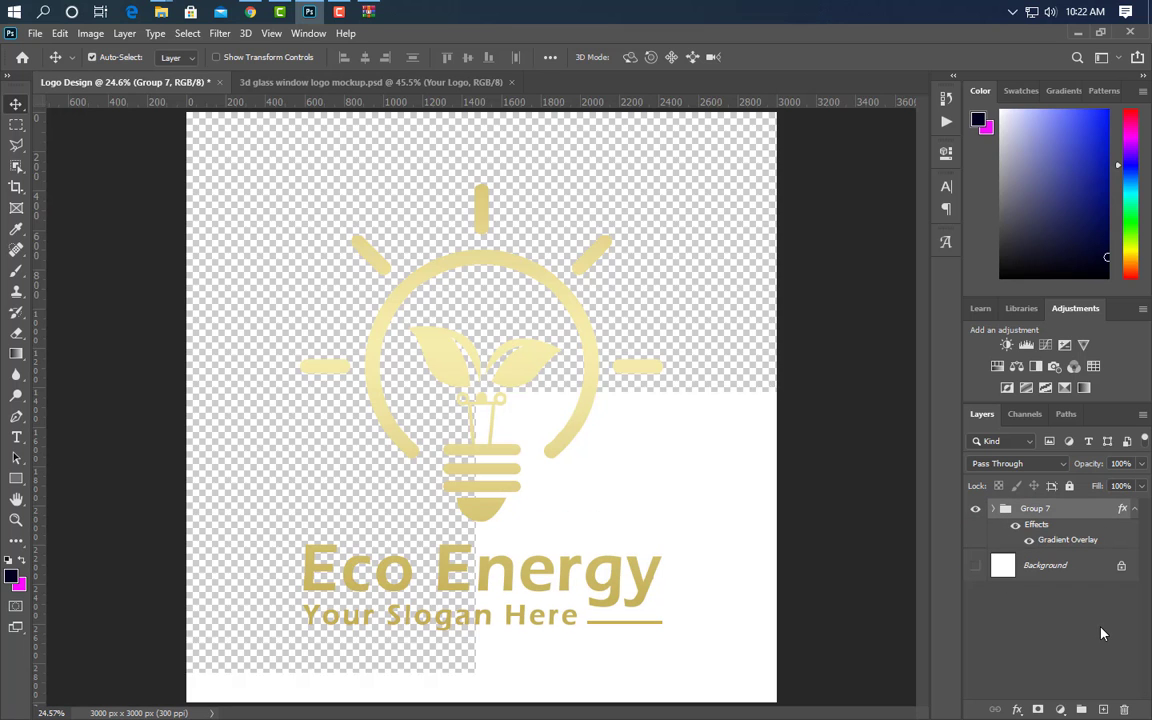
{"action": "key", "text": "ctrl+alt+shift+e"}
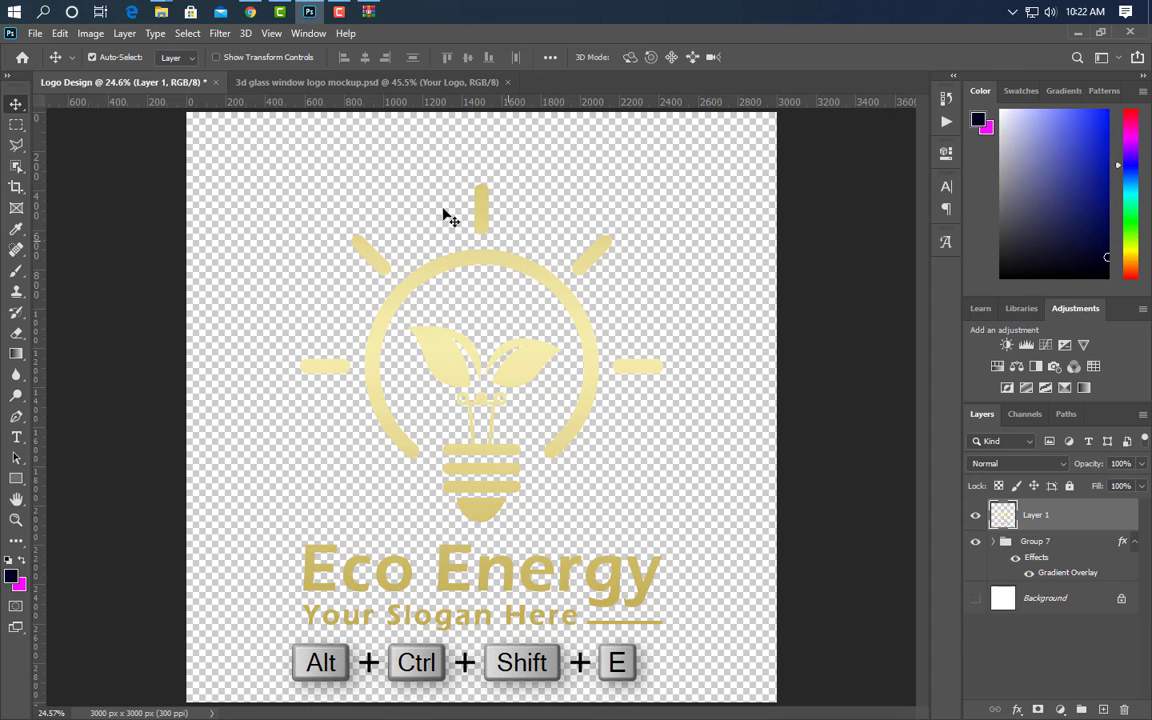
Copy the stamped logo layer into the glass window mockup's Your Logo.psb smart object, accepting the colour profile conversion
{"action": "left_click", "coordinate": [440, 82]}
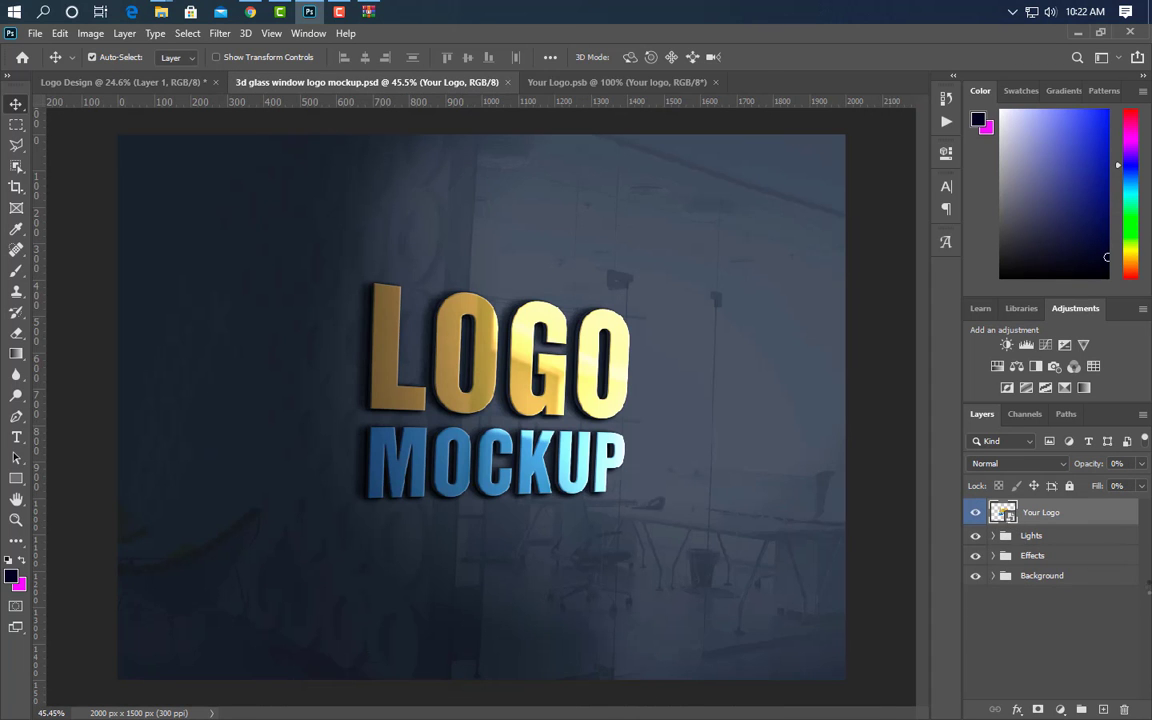
{"action": "key", "text": "ctrl+Tab"}
{"action": "key", "text": "ctrl+Tab"}
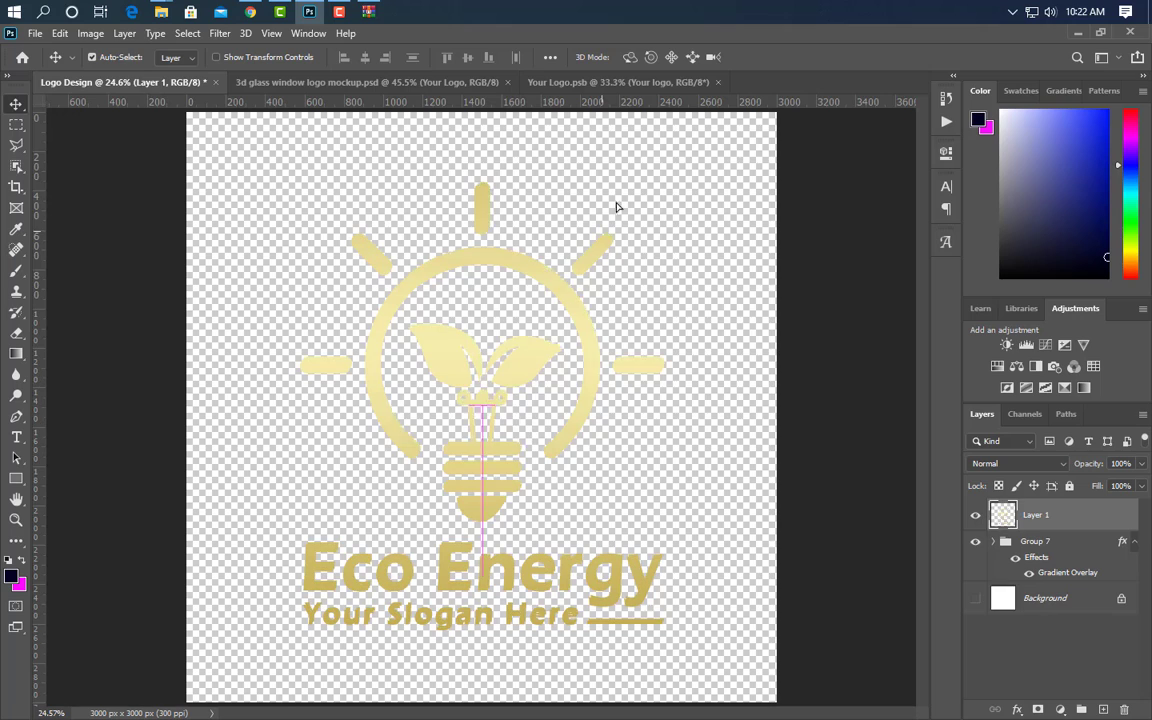
{"action": "left_click_drag", "start_coordinate": [616, 207], "coordinate": [633, 386]}
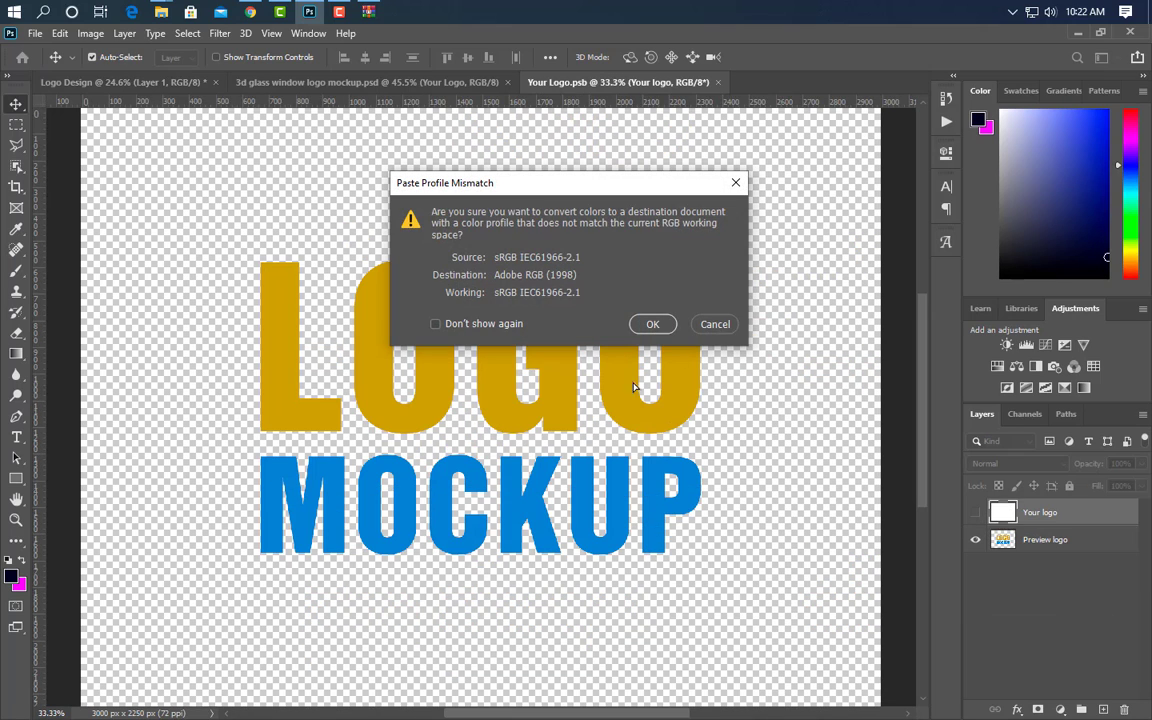
{"action": "left_click", "coordinate": [653, 324]}
Scale the pasted logo to about 77% and centre it horizontally on the smart object's canvas
{"action": "key", "text": "ctrl+t"}
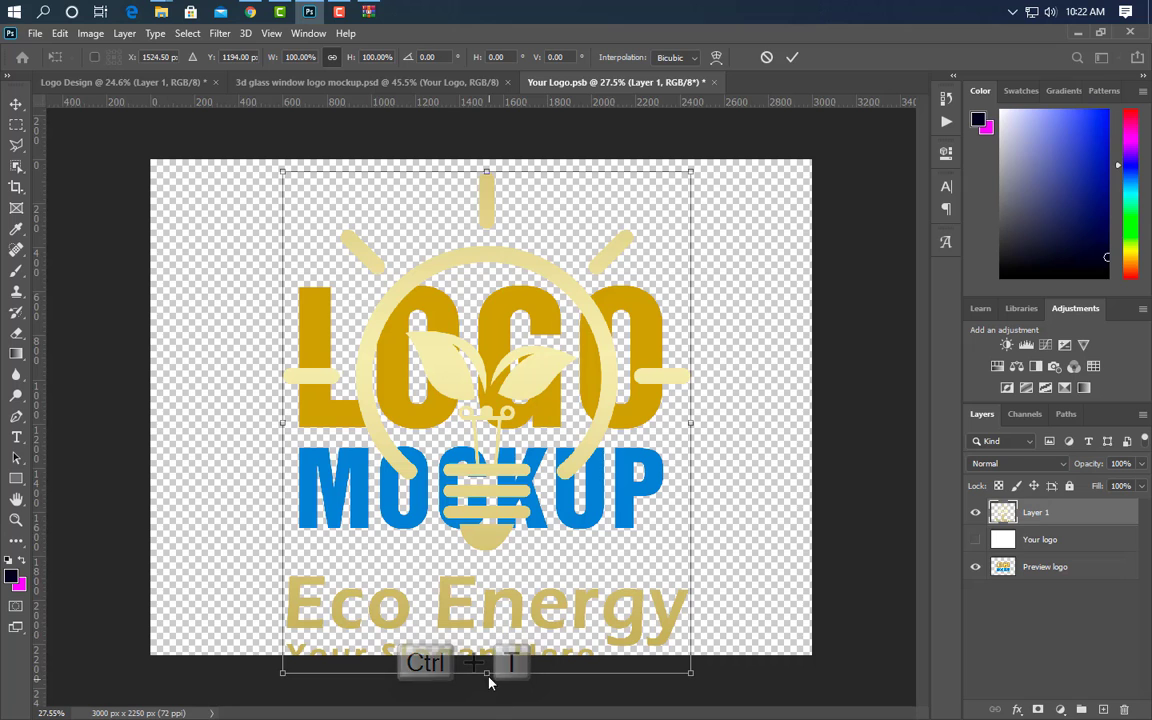
{"action": "left_click_drag", "start_coordinate": [488, 674], "coordinate": [489, 556]}
{"action": "left_click_drag", "start_coordinate": [504, 450], "coordinate": [498, 483]}
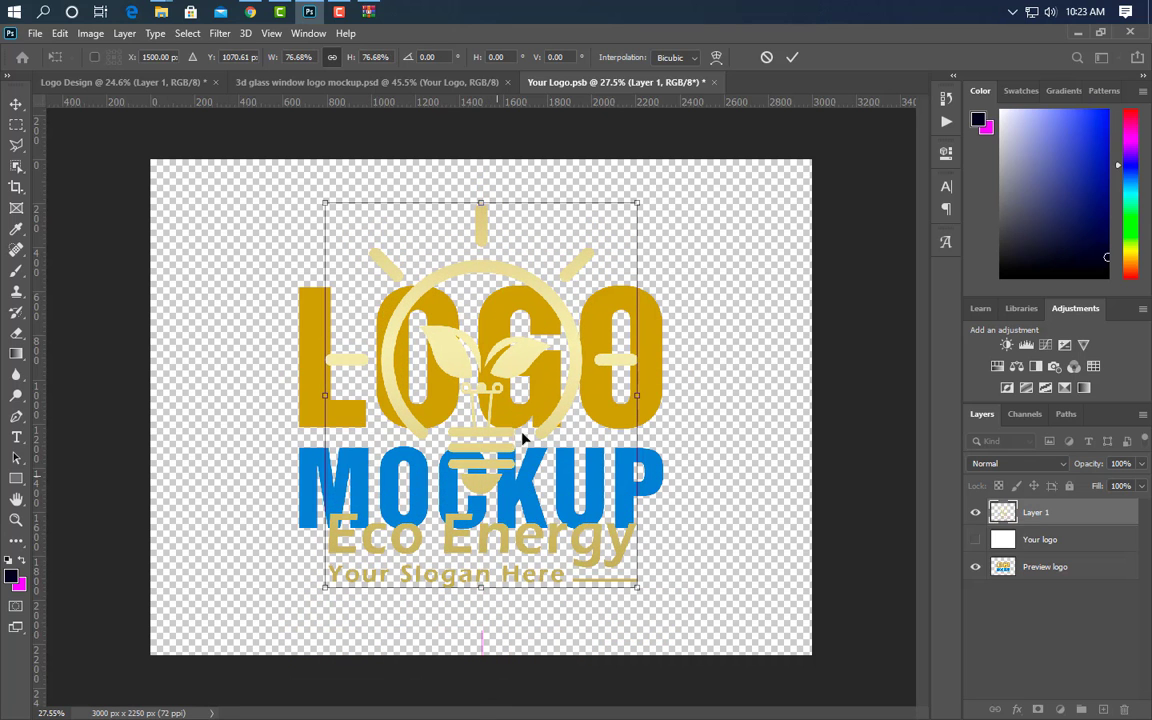
{"action": "left_click", "coordinate": [792, 58]}
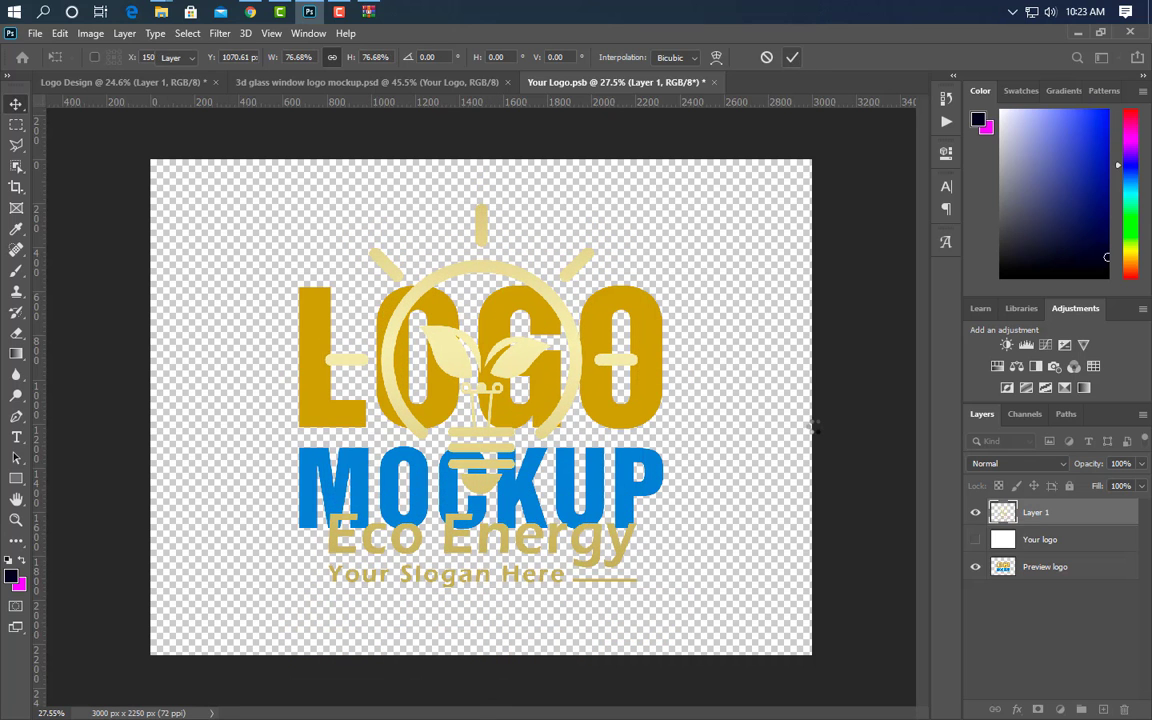
Hide the Preview logo layer, then close Your Logo.psb and save its changes to update the mockup
{"action": "left_click", "coordinate": [977, 568]}
{"action": "left_click", "coordinate": [716, 82]}
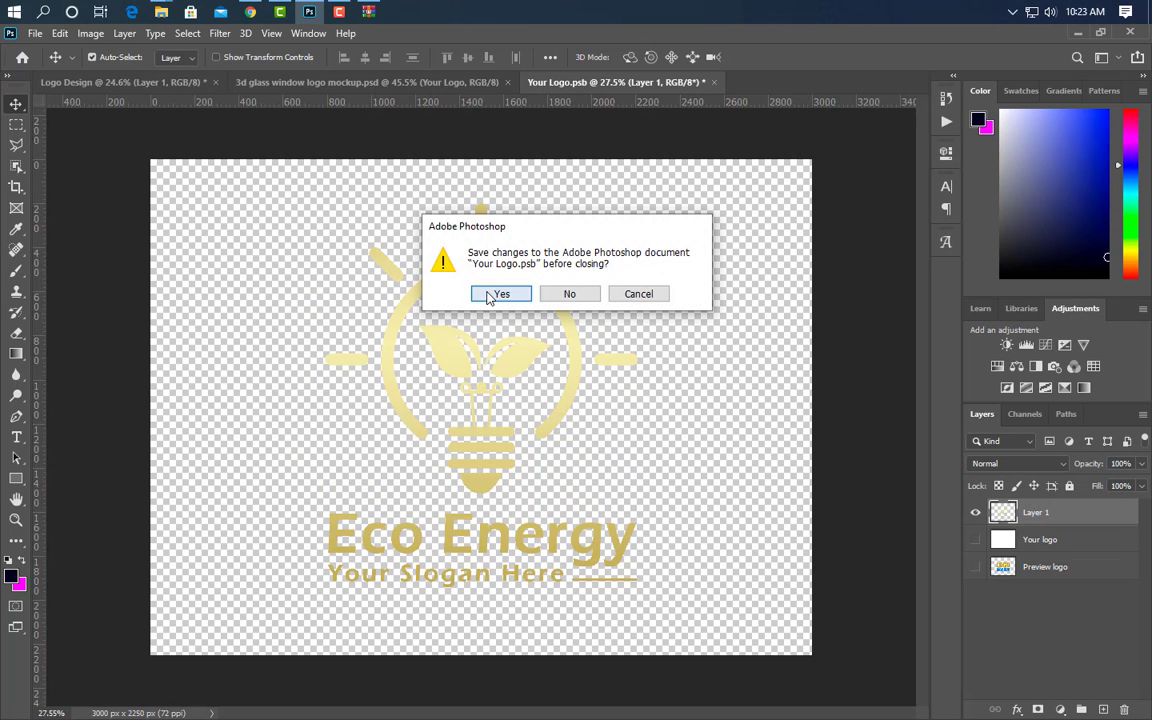
{"action": "left_click", "coordinate": [492, 291]}
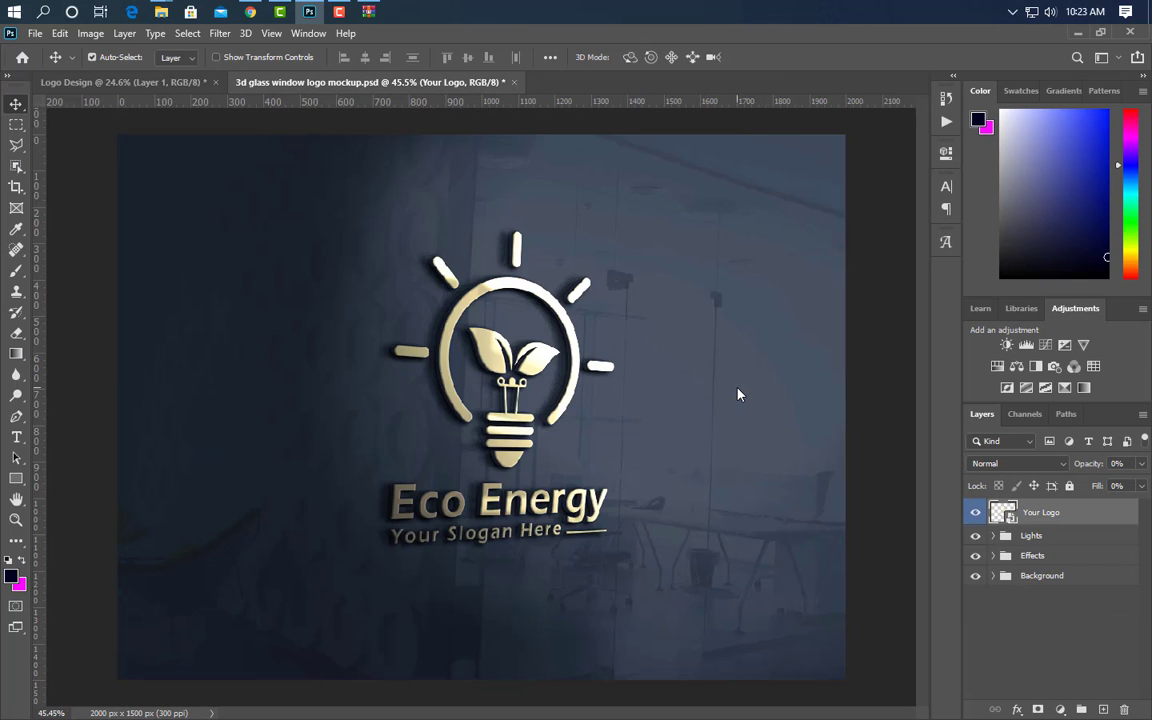